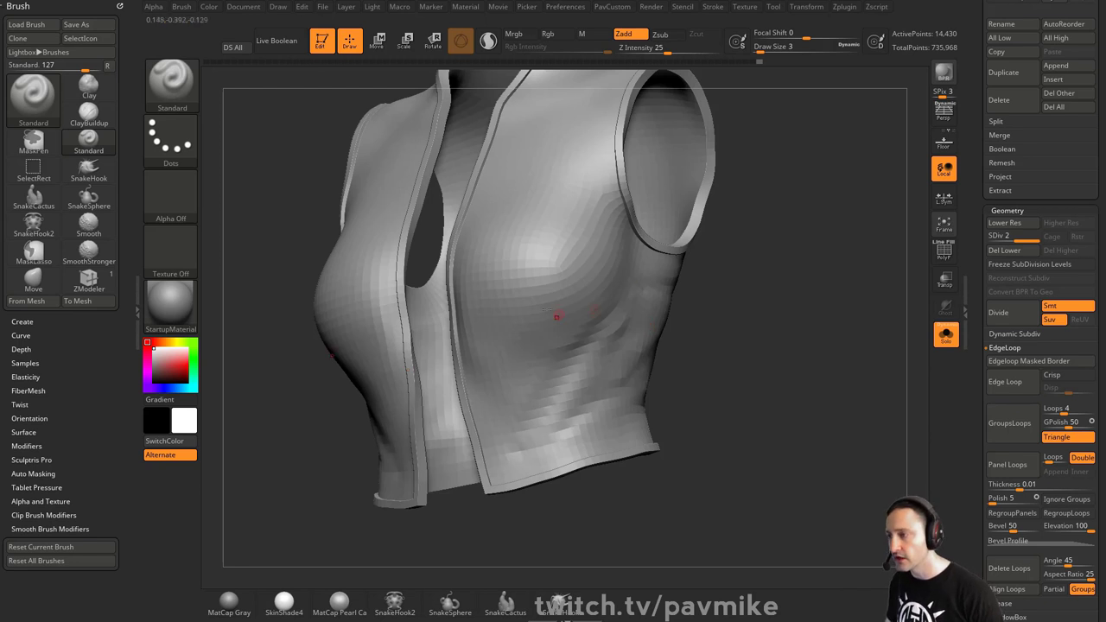
Set the Standard brush's draw size to 5
key(s)
click(783, 294)
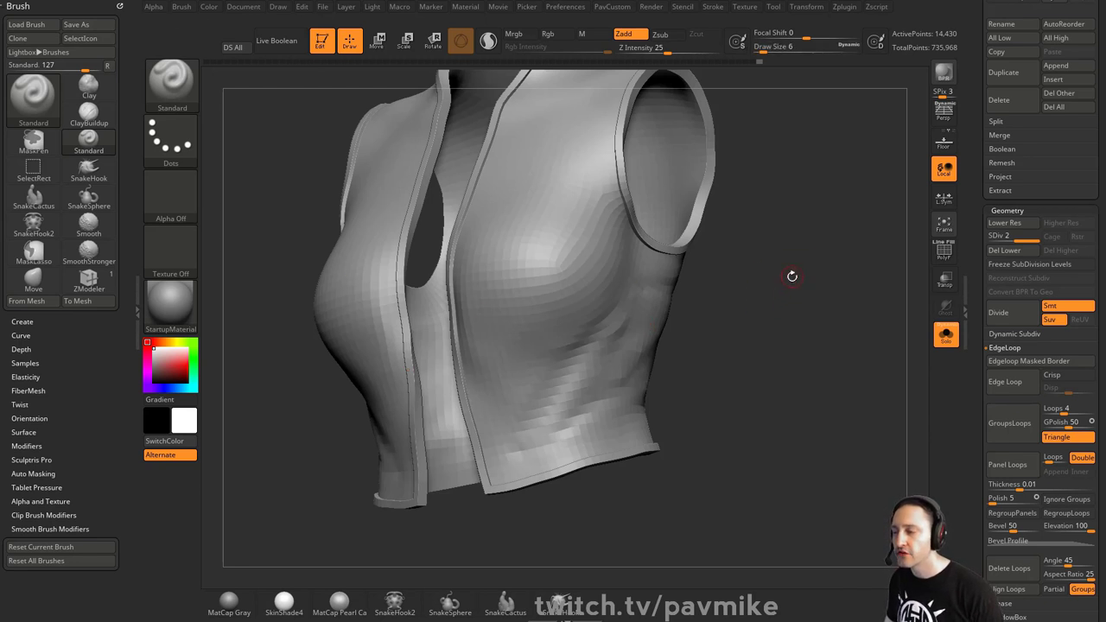
drag(792, 275, 765, 285)
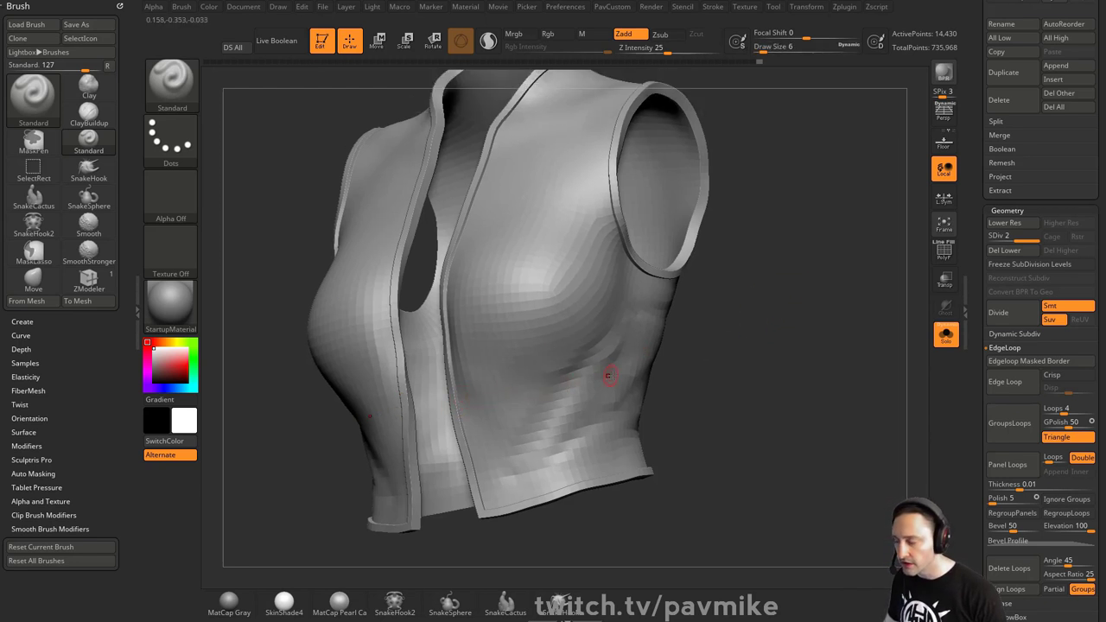
key(s)
click(788, 331)
drag(790, 328, 644, 366)
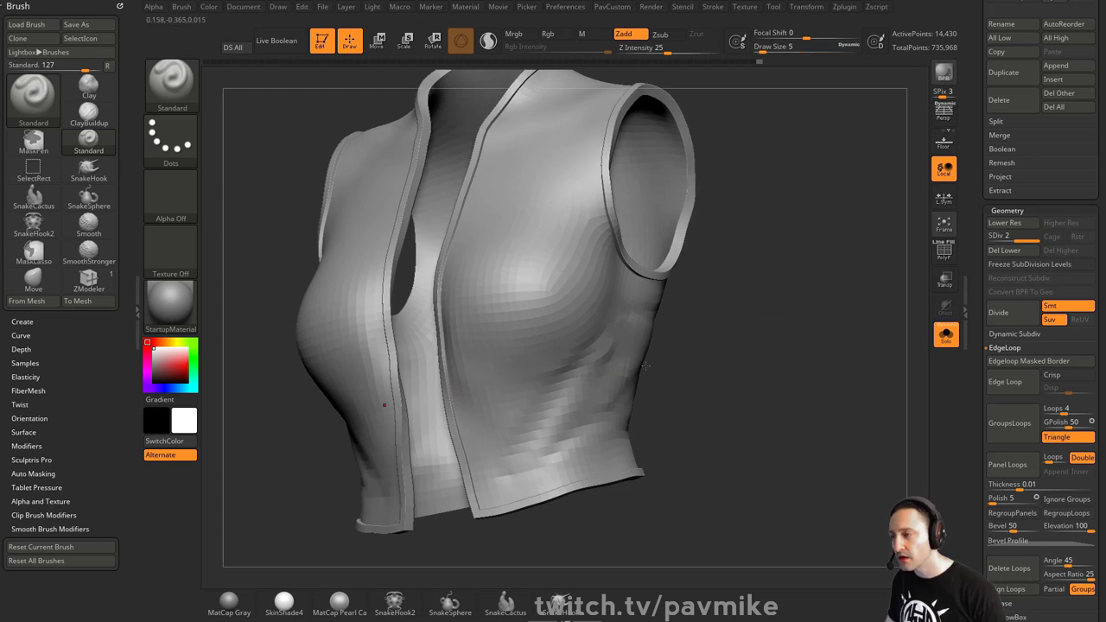
drag(970, 294, 975, 530)
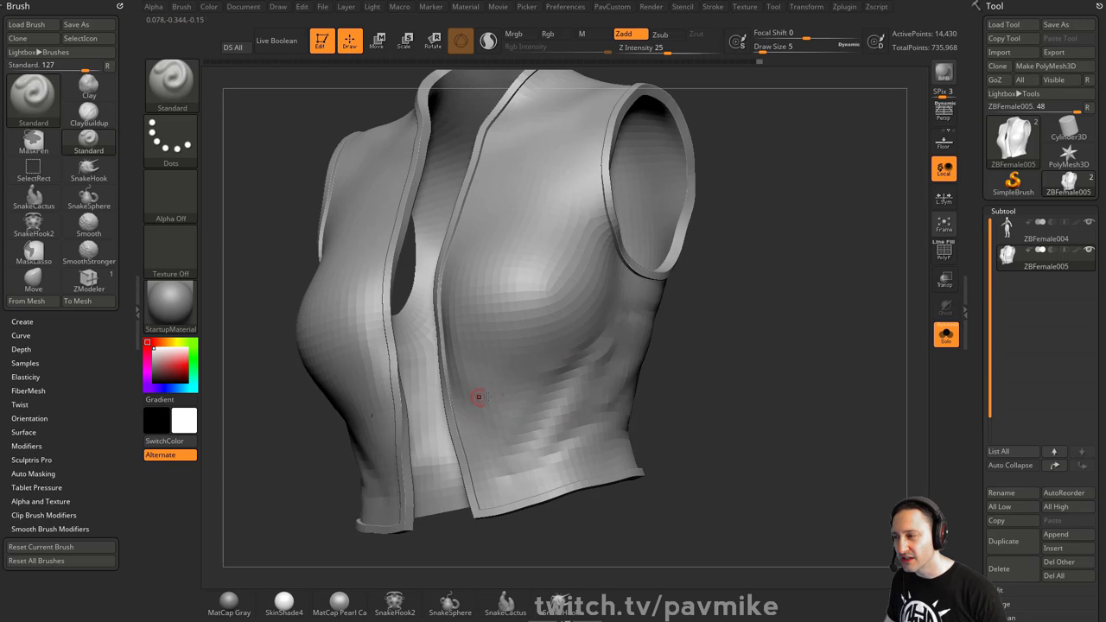
Switch to the Topology brush and try to draw a curve across the lower side of the vest
drag(771, 399, 752, 380)
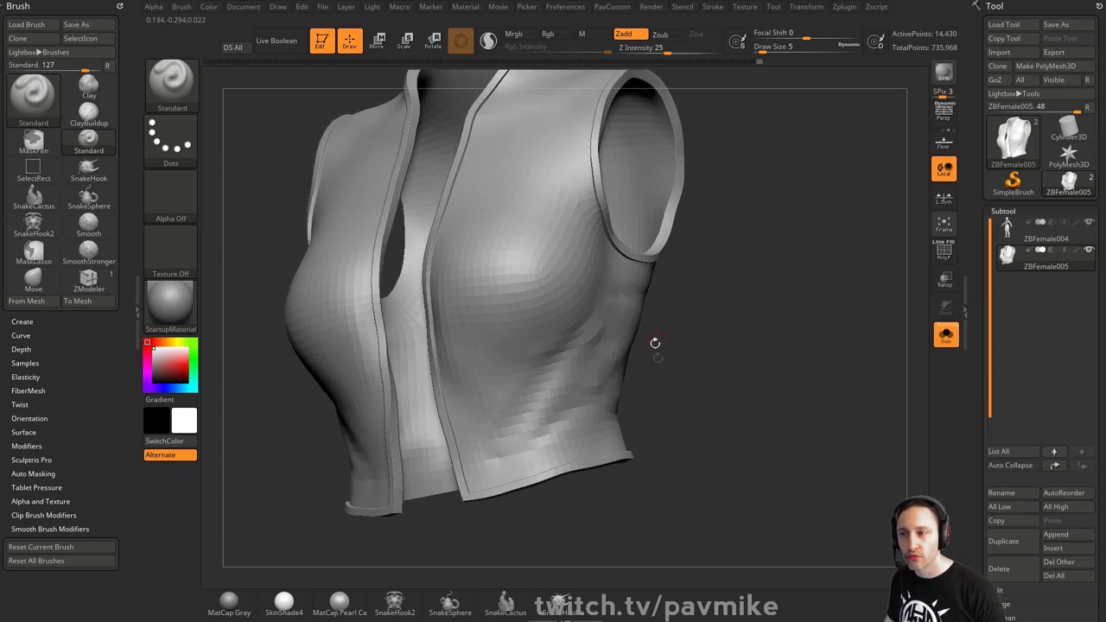
key(b)
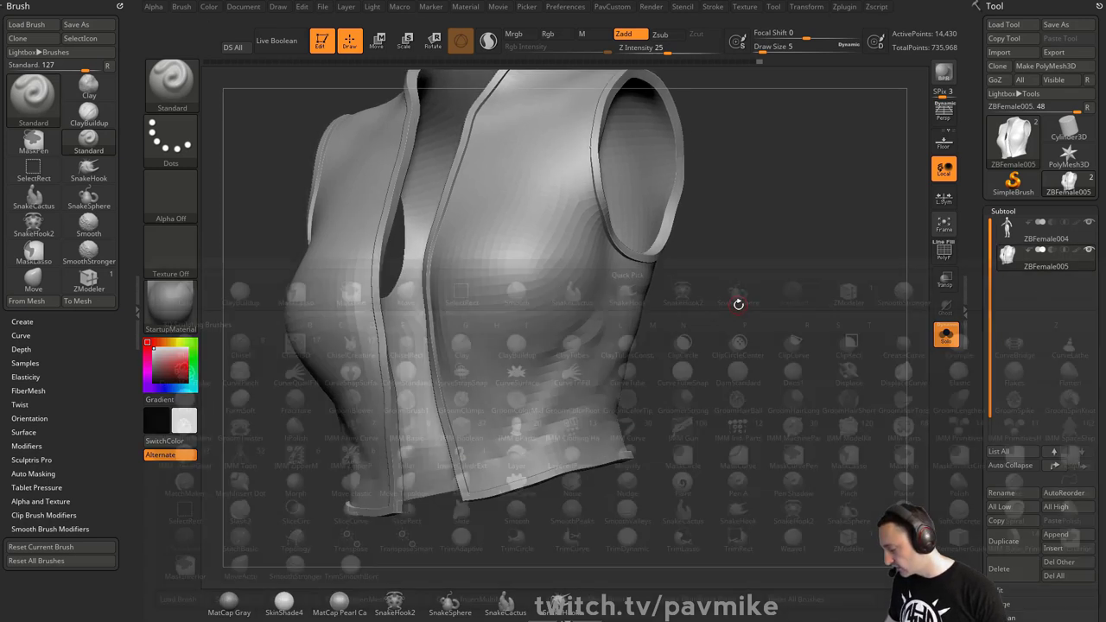
key(t)
key(o)
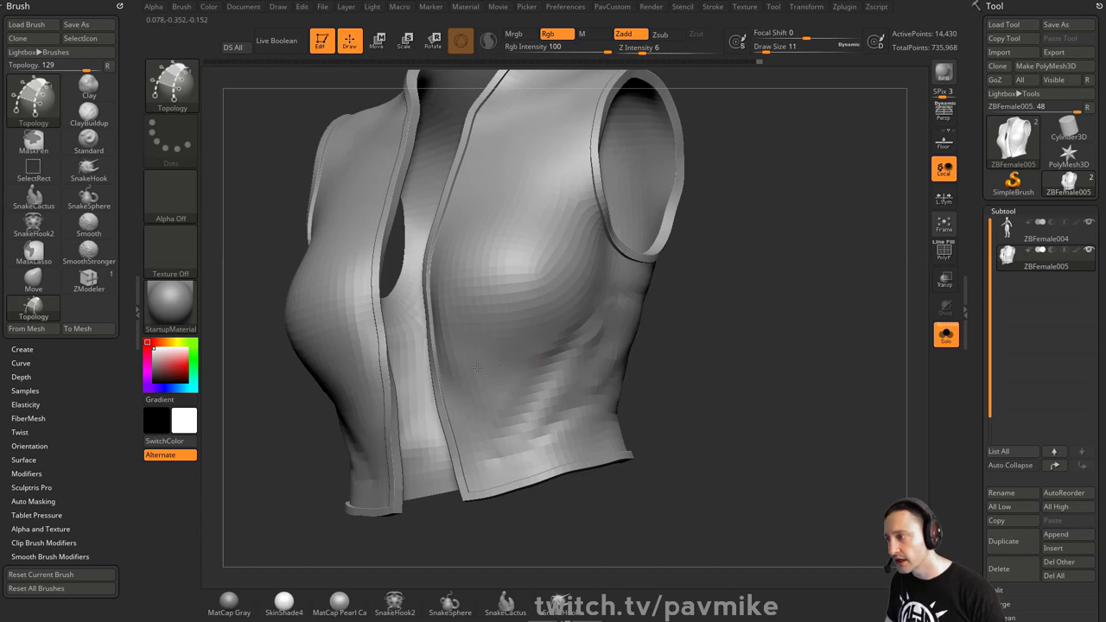
drag(477, 368, 624, 339)
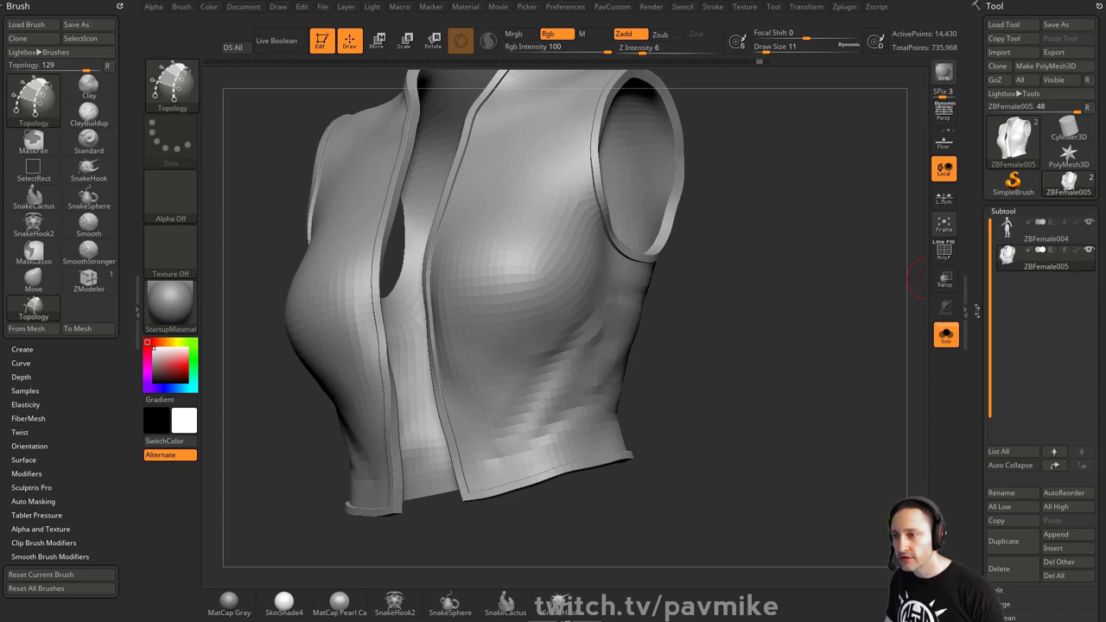
Append a PolyMesh3D star as a new subtool, select it and place it at the top of the subtool list
scroll(1002, 345, down, 1)
click(1054, 507)
click(973, 379)
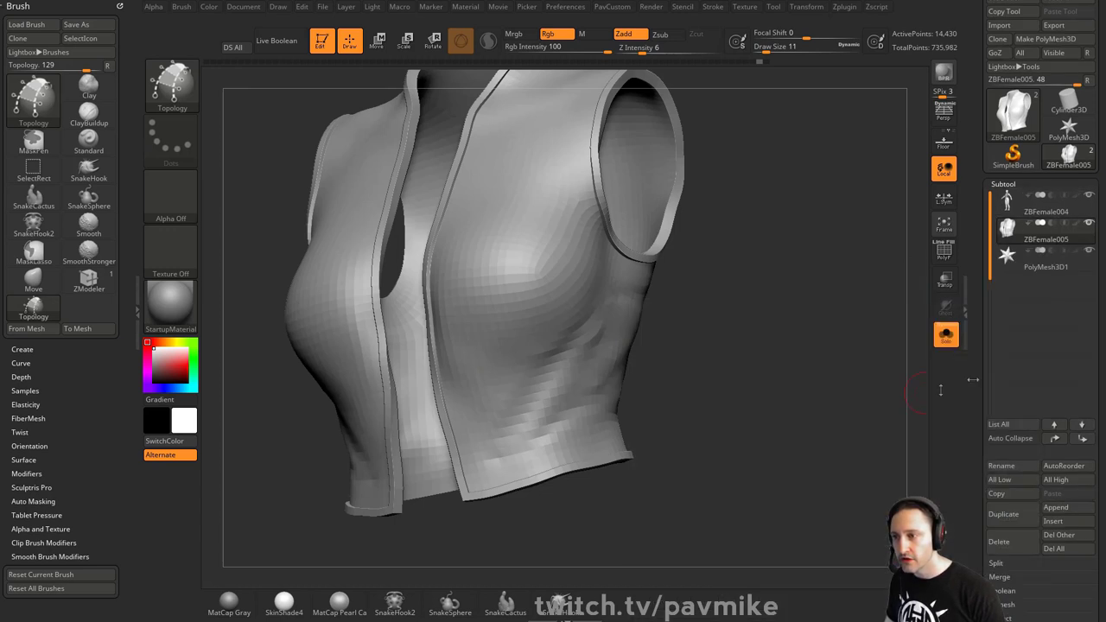
click(1037, 258)
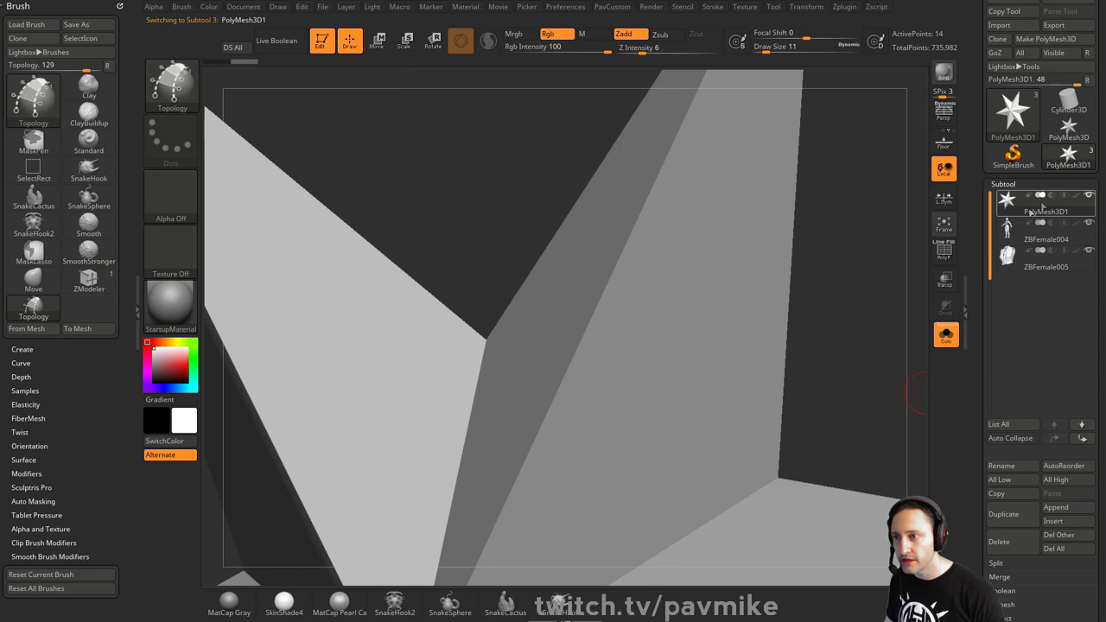
Save the tool under the file name tewst
scroll(1047, 35, up, 1)
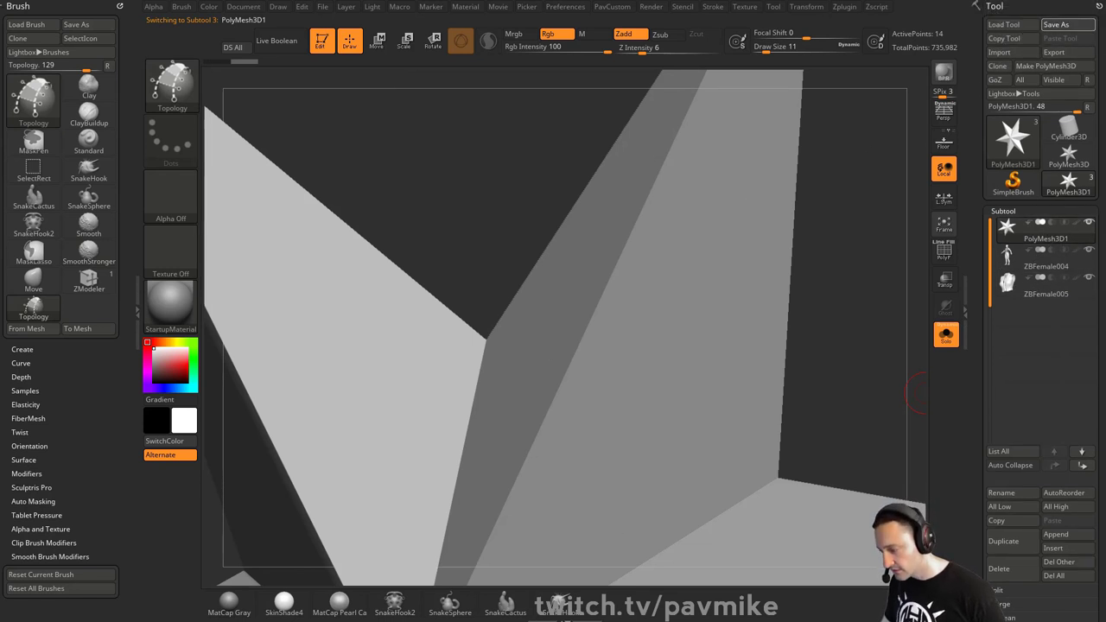
click(1068, 24)
text(tewst)
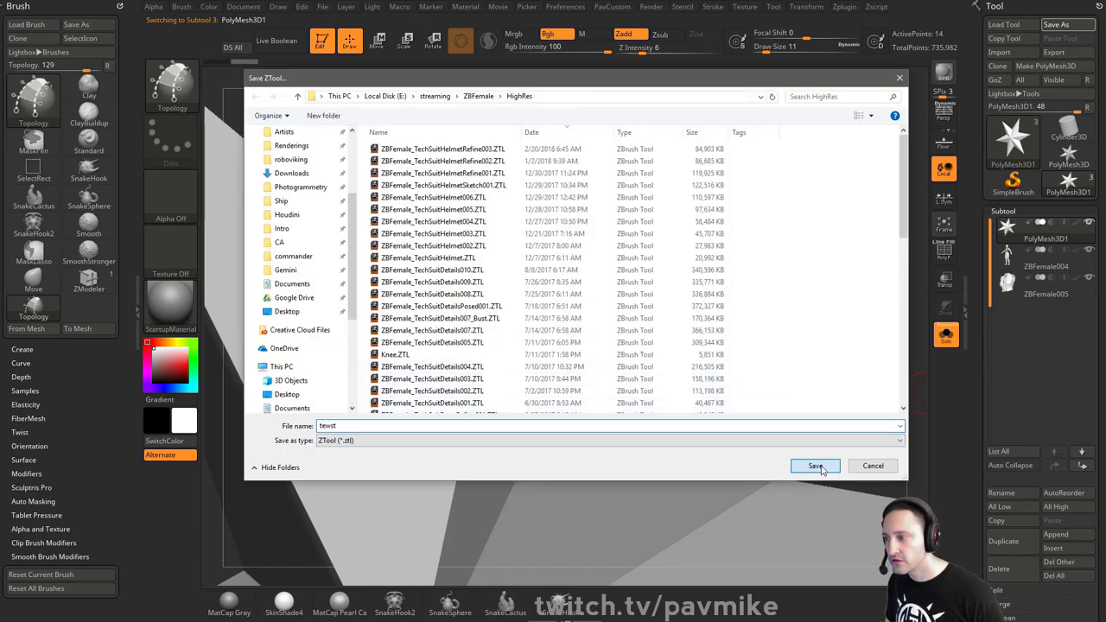
click(815, 466)
mouse_move(1056, 238)
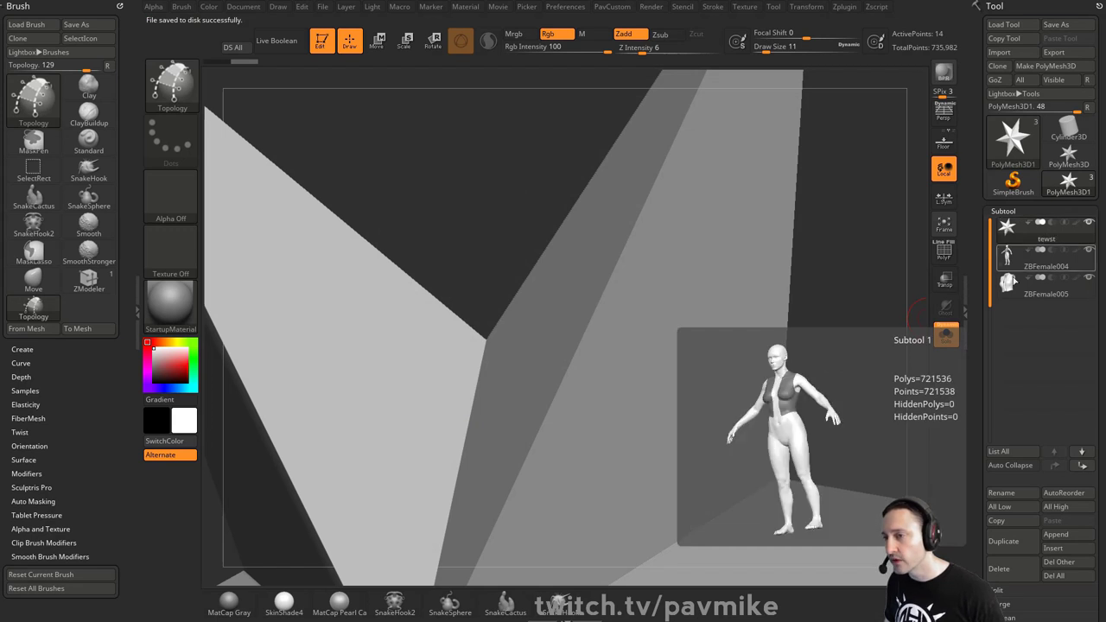
Switch to the vest subtool and back to the tewst star, and turn off Solo so the body is displayed
click(1032, 259)
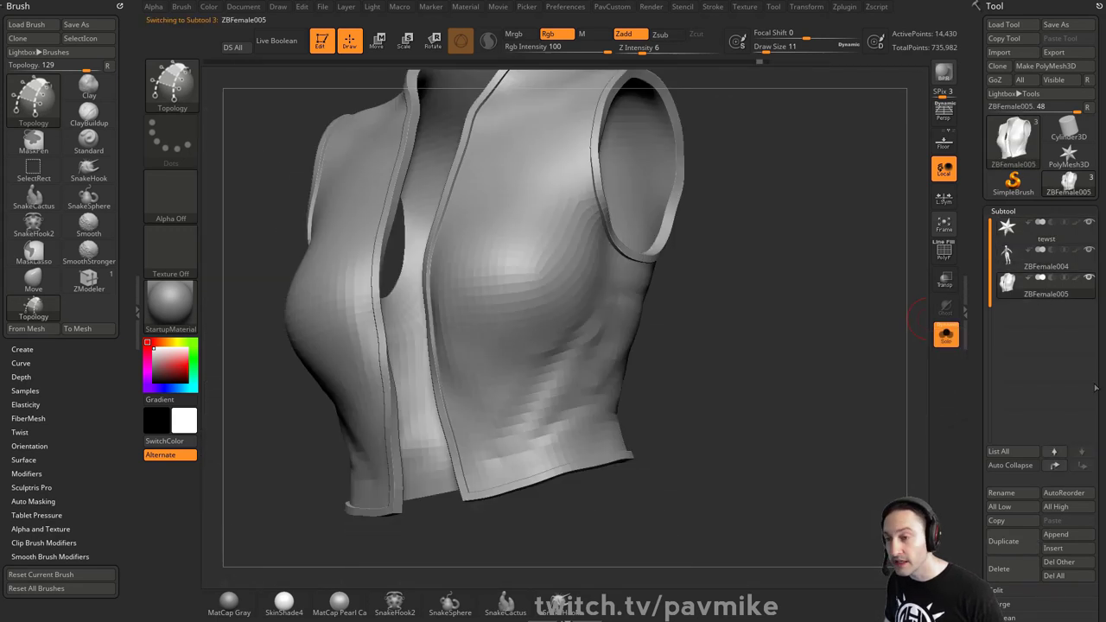
click(1050, 240)
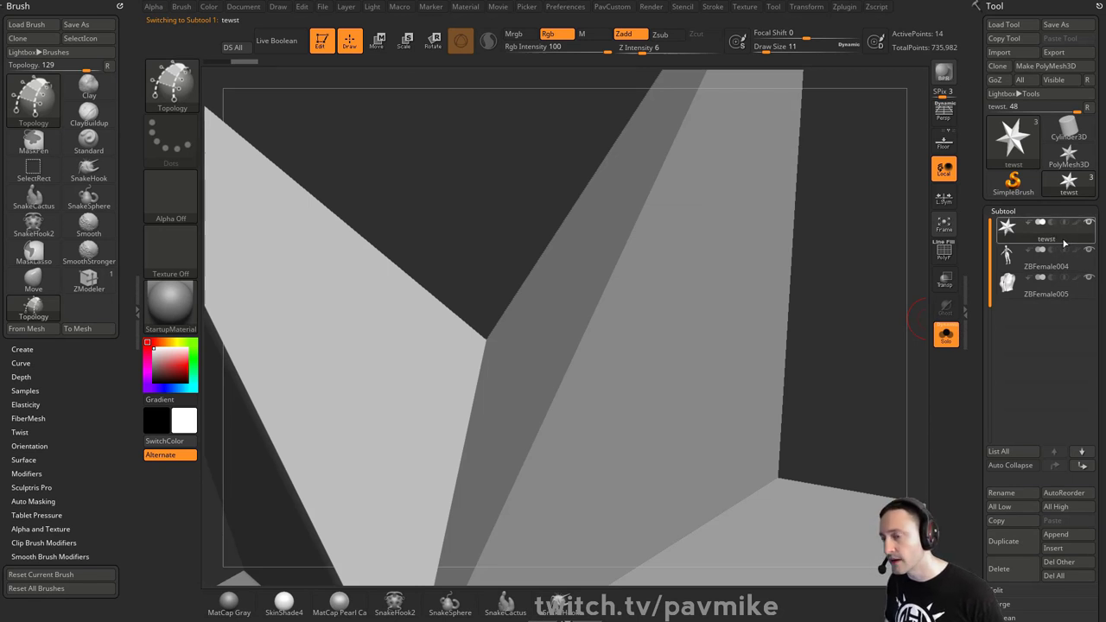
mouse_move(1065, 245)
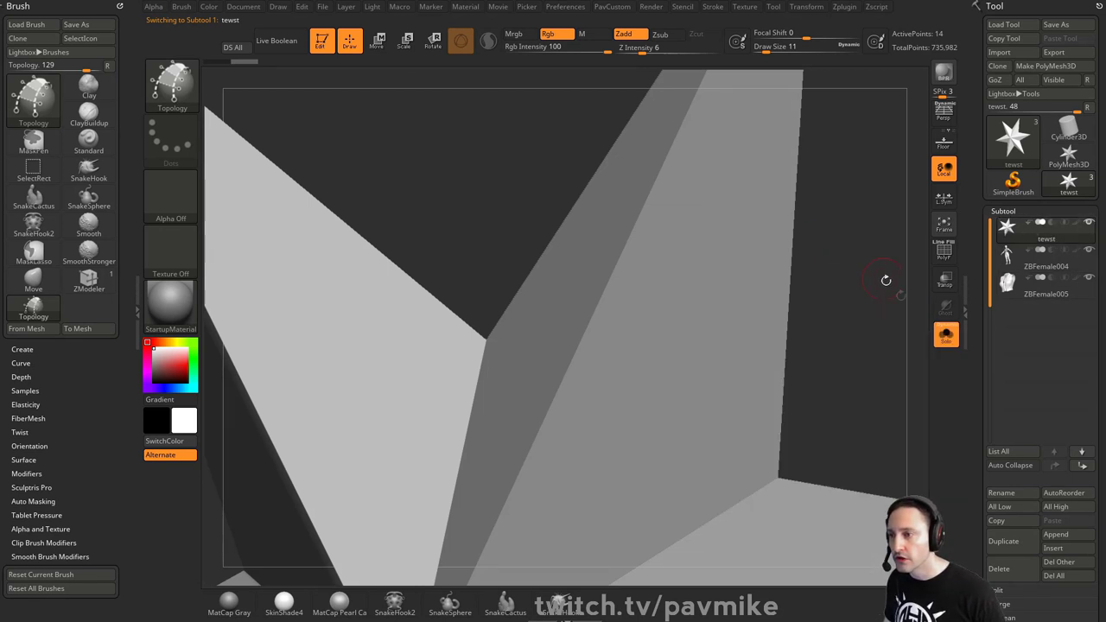
click(944, 337)
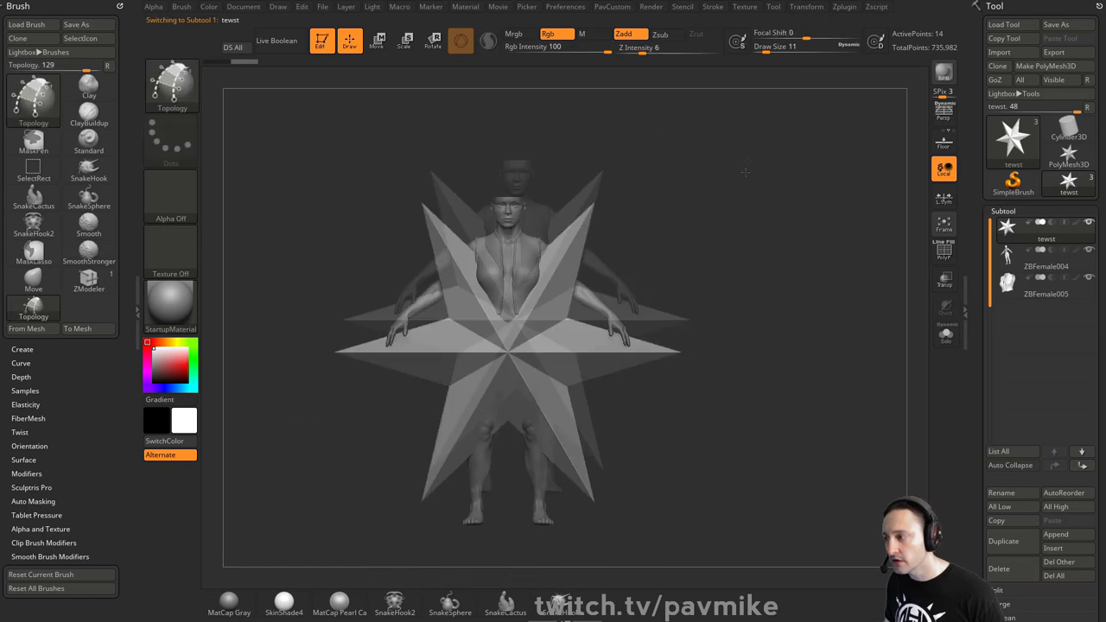
With transparency enabled, scale the star down to fit inside the body and move it up to the waist
key(e)
drag(517, 309, 432, 304)
click(948, 284)
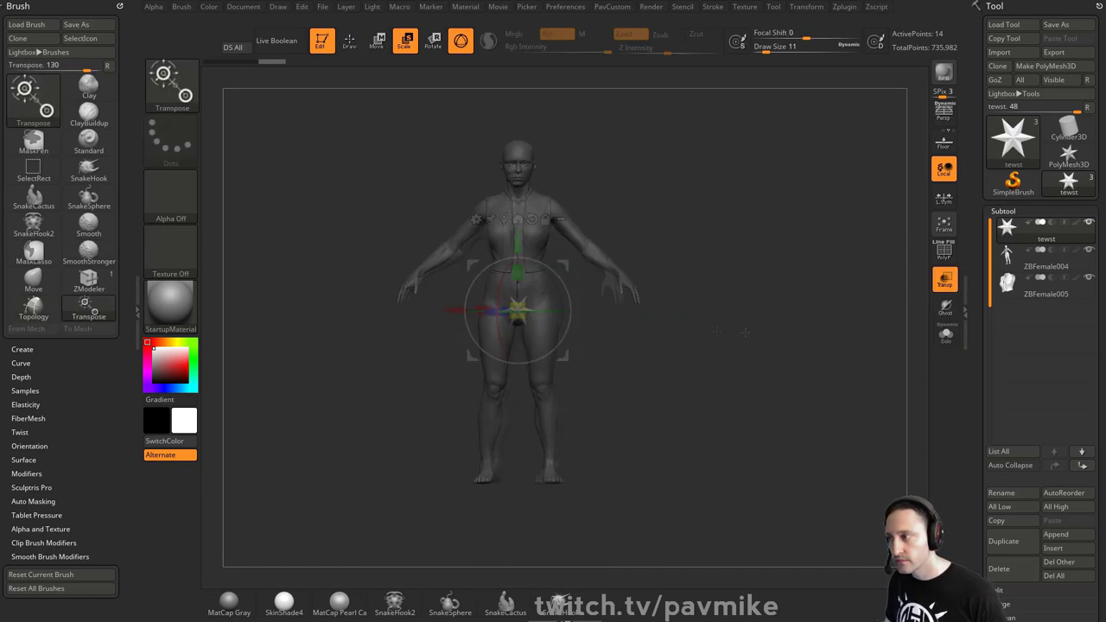
shift+drag(745, 329, 682, 337)
ctrl+right_drag(683, 337, 720, 386)
drag(517, 243, 518, 178)
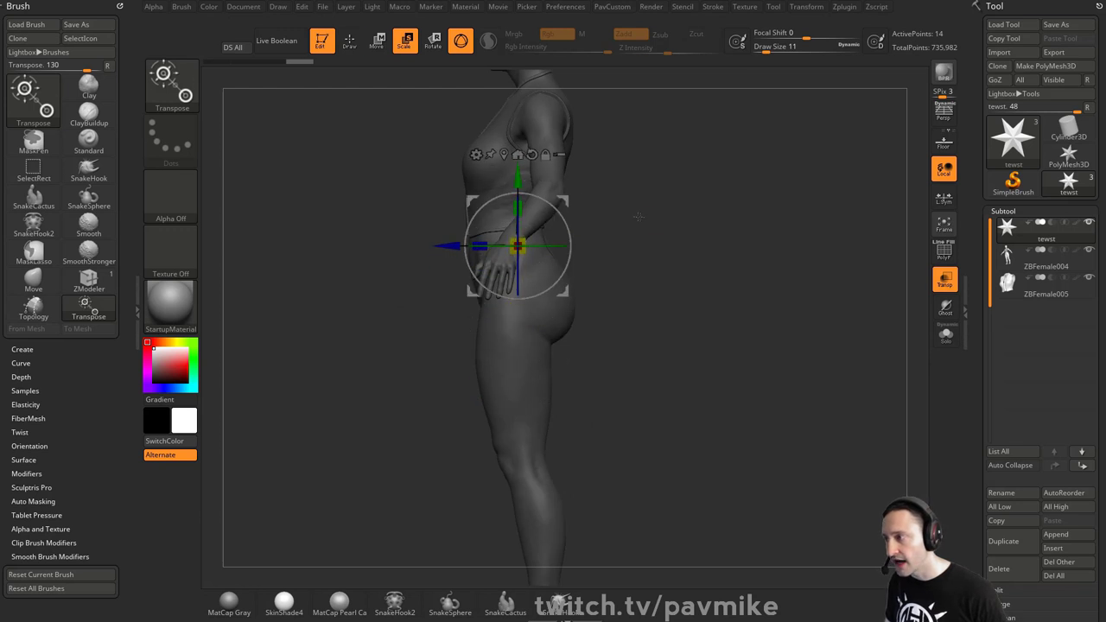
Return to Draw mode with the Topology brush and turn transparency off
key(q)
mouse_move(644, 218)
shift+mouse_down()
mouse_move(744, 234)
mouse_move(814, 326)
mouse_move(831, 304)
mouse_move(778, 306)
shift+mouse_up()
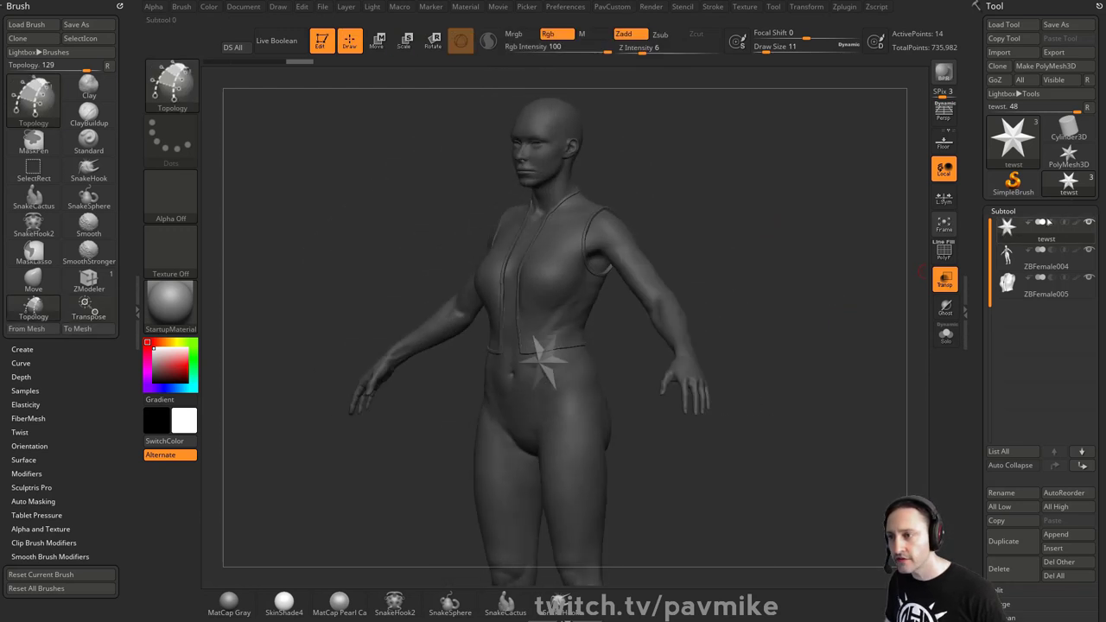
click(944, 279)
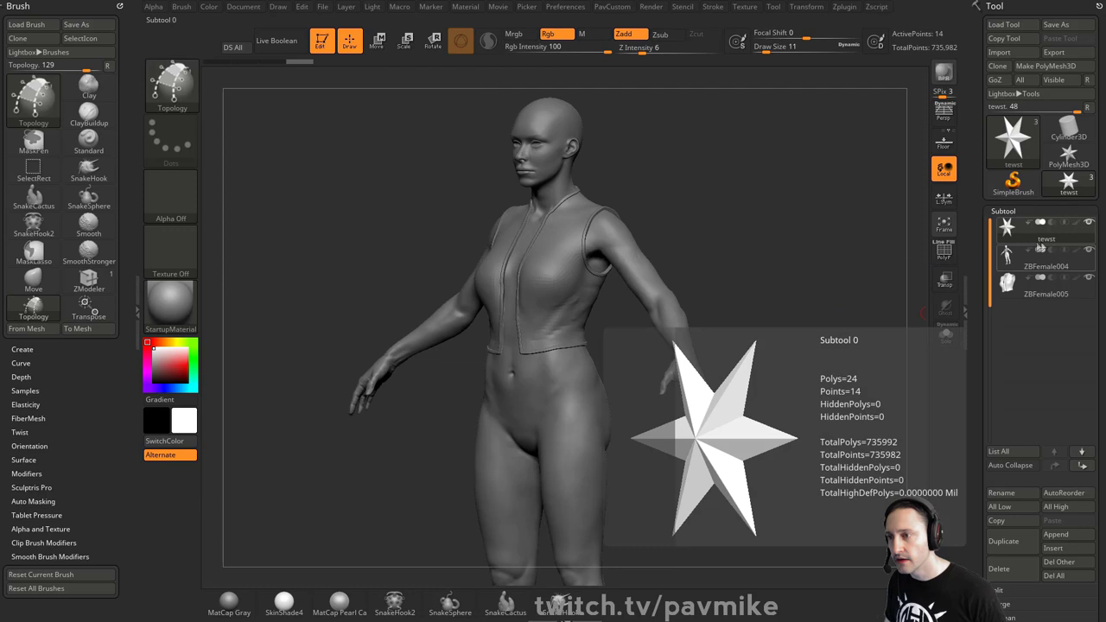
Reduce the Topology brush's draw size to 6 for working on the vest
drag(816, 286, 819, 286)
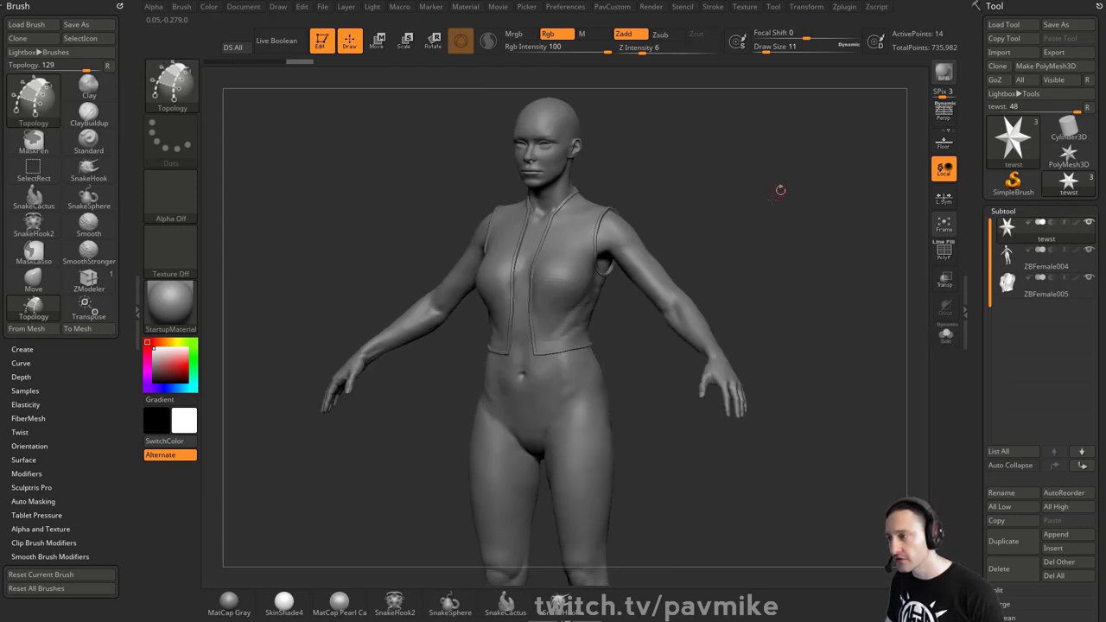
alt+drag(780, 190, 790, 213)
key(b)
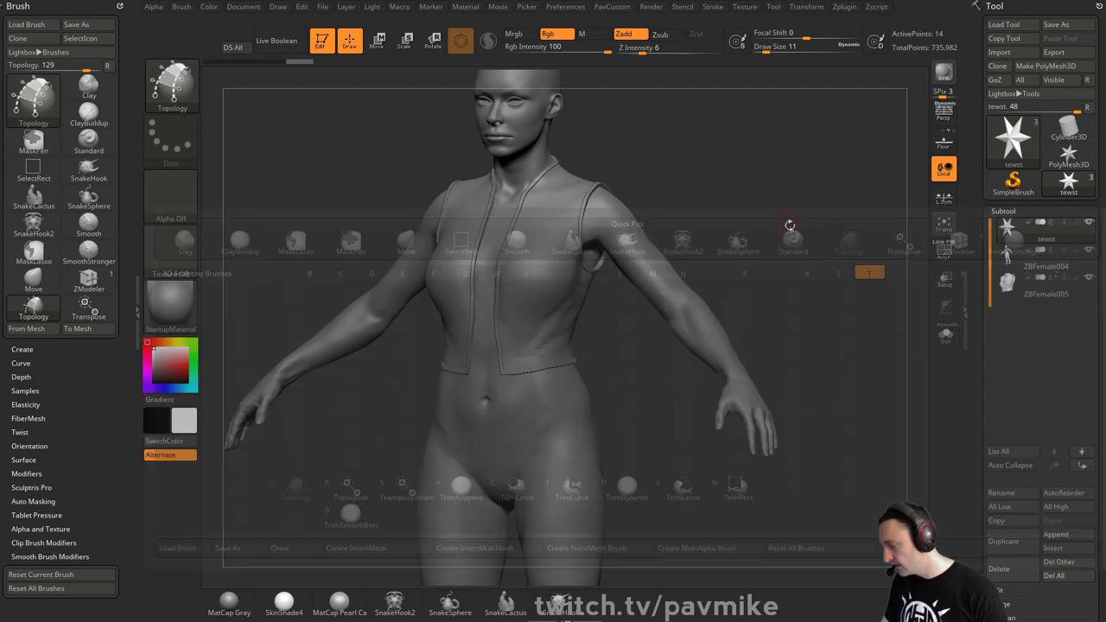
alt+drag(755, 178, 728, 380)
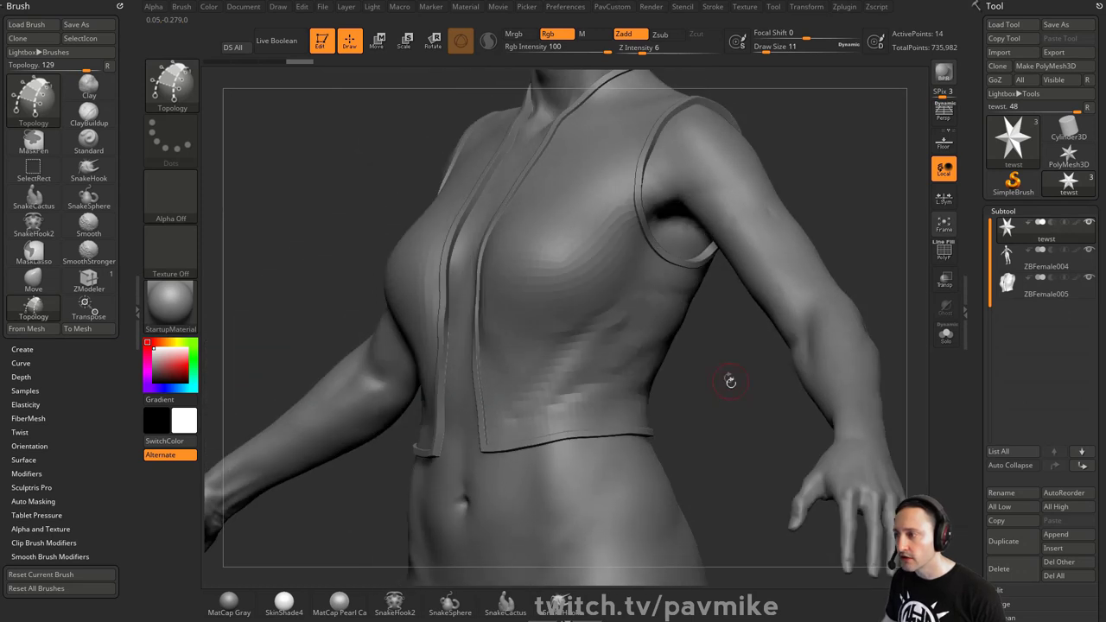
key(s)
key(s)
drag(521, 332, 517, 332)
key(bracketleft)
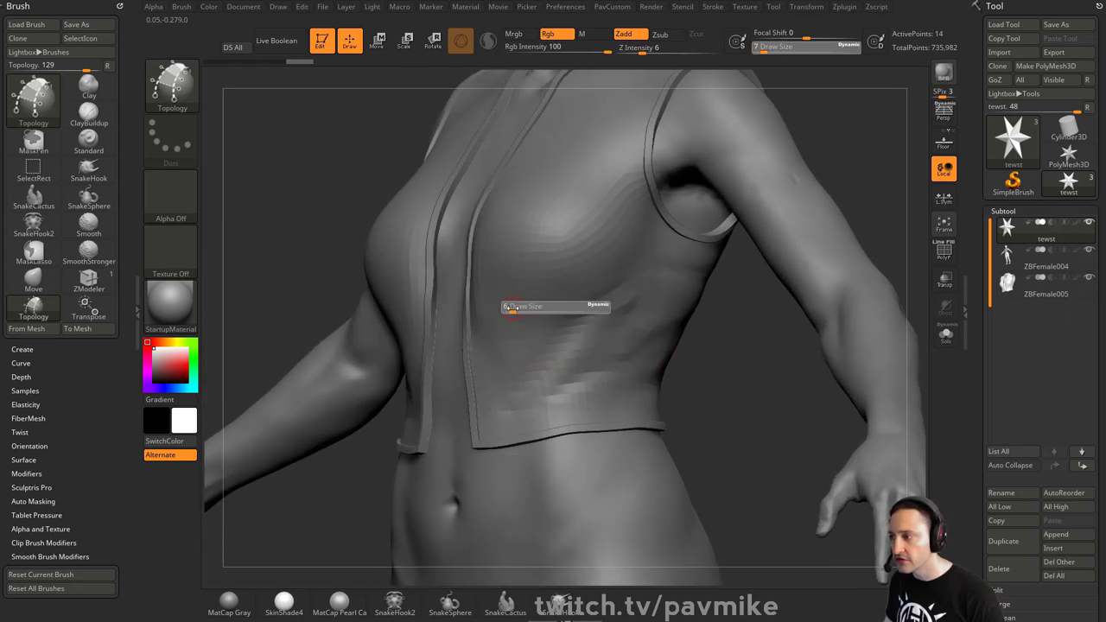
Draw two horizontal topology curves across the upper chest, undo the lower one and check the star with transparency
mouse_move(829, 212)
mouse_down()
mouse_move(846, 192)
mouse_move(794, 170)
mouse_move(807, 180)
mouse_move(819, 167)
mouse_up()
alt+drag(850, 223, 854, 150)
drag(438, 208, 627, 206)
drag(422, 259, 656, 256)
mouse_move(869, 154)
mouse_down()
mouse_move(873, 177)
mouse_move(916, 200)
mouse_up()
key(ctrl+z)
click(947, 287)
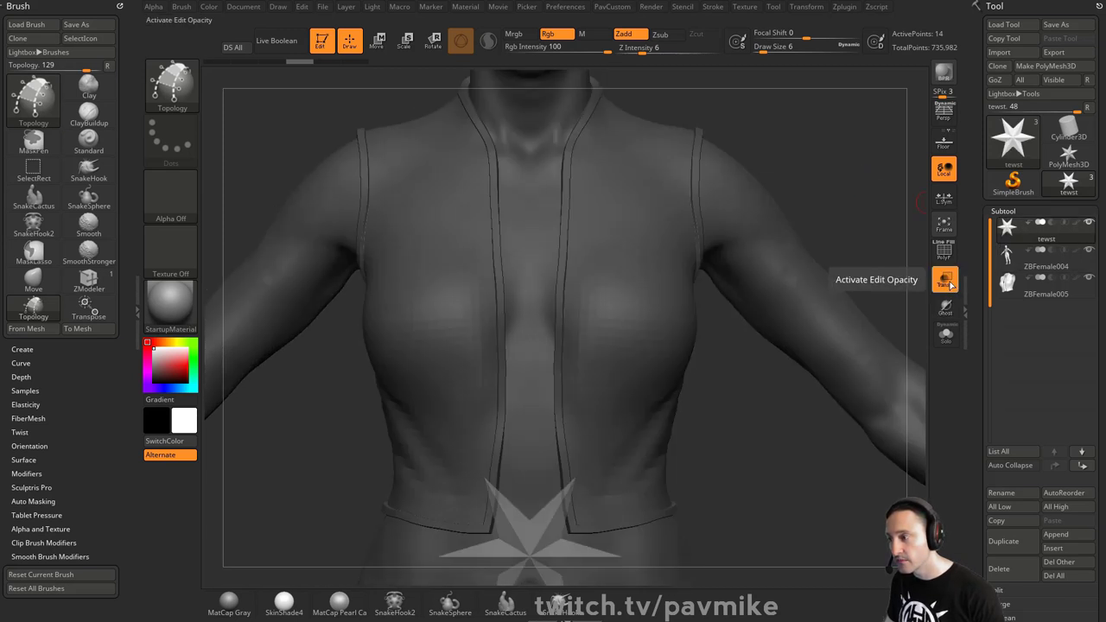
click(947, 287)
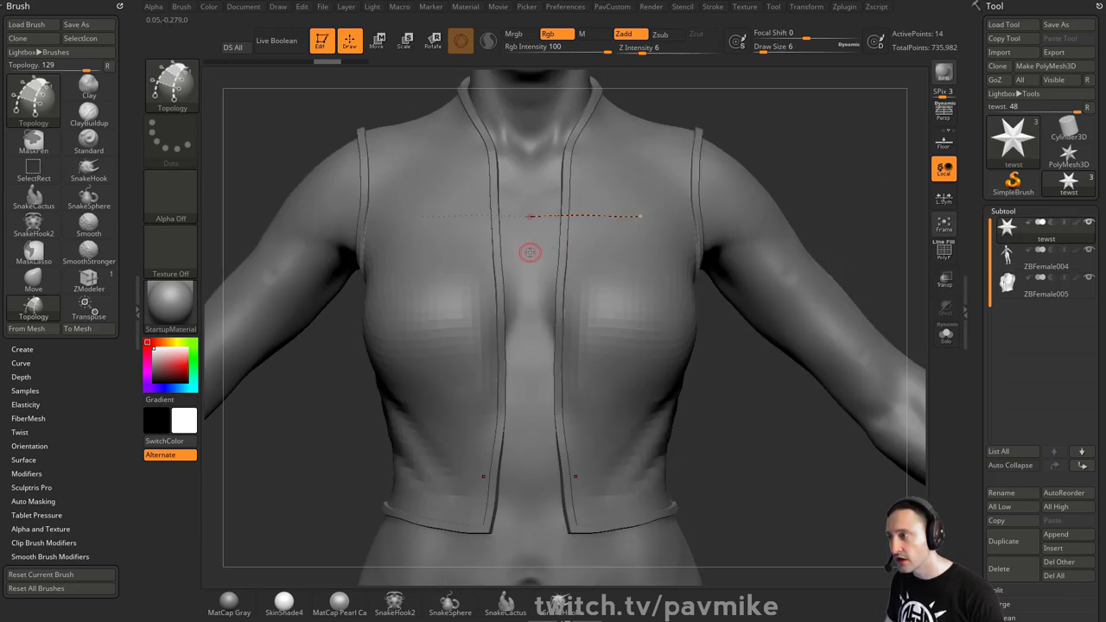
Draw a second horizontal topology curve and four vertical ones crossing both, forming a small grid on the chest
drag(525, 252, 663, 248)
drag(524, 175, 531, 290)
drag(541, 187, 548, 293)
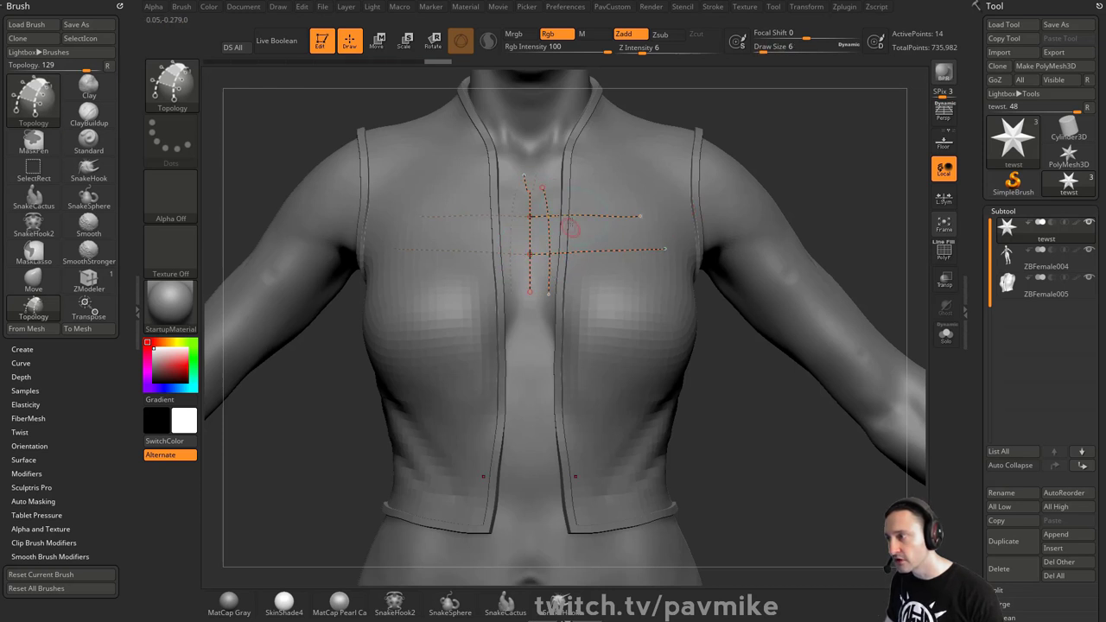
drag(608, 191, 616, 286)
drag(886, 145, 864, 165)
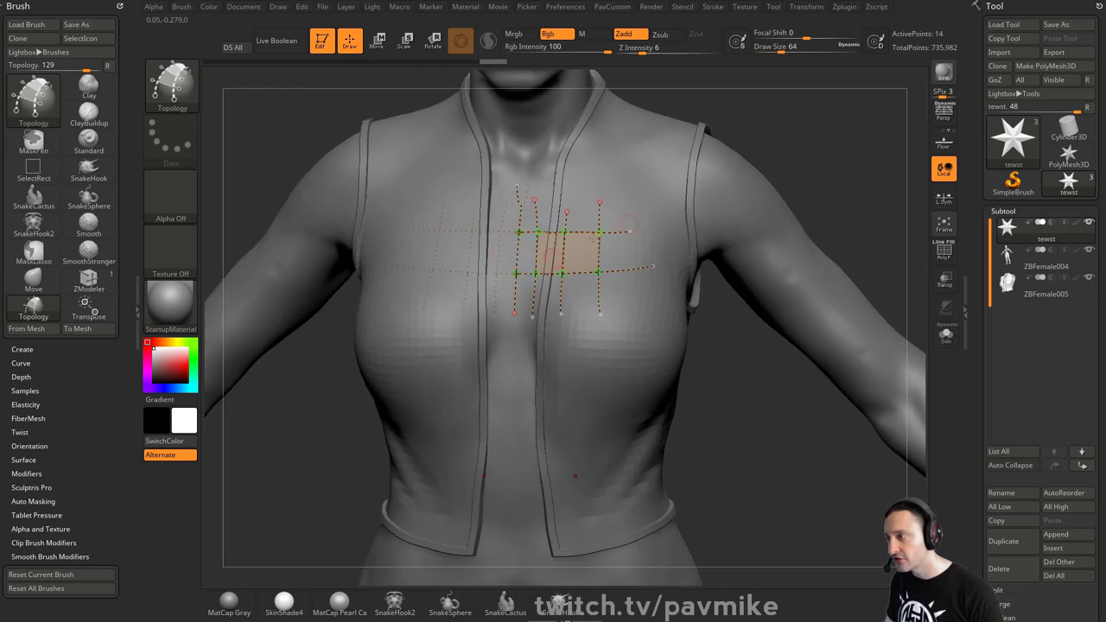
Undo all the topology curves drawn on the chest
key(ctrl+z)
key(ctrl+z)
key(ctrl+z)
key(ctrl+z)
key(ctrl+z)
key(ctrl+z)
key(ctrl+z)
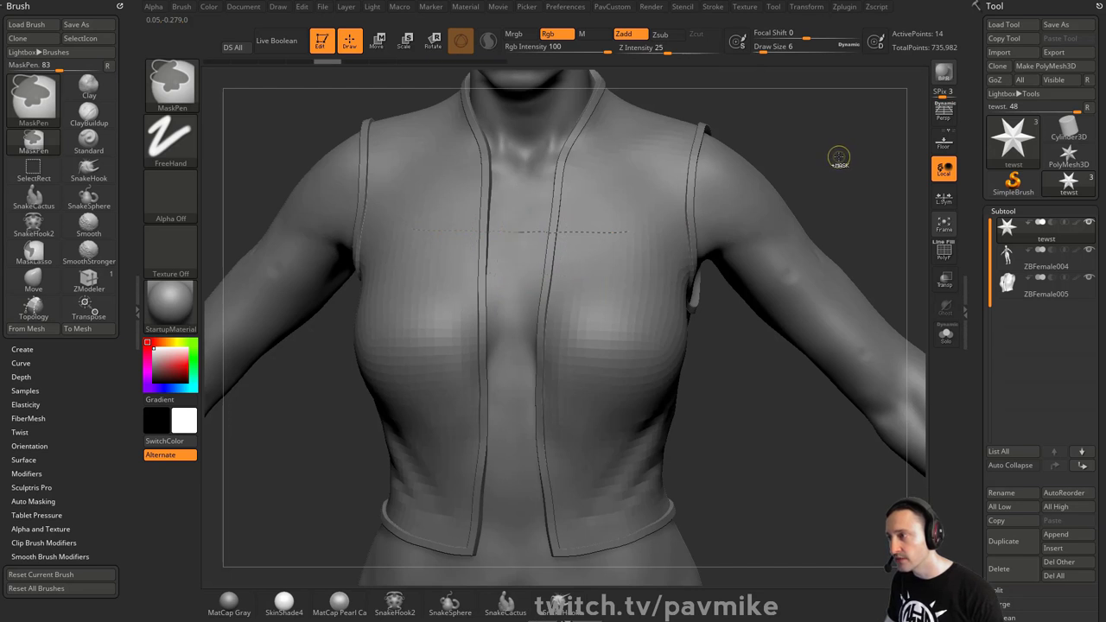
shift+drag(841, 158, 785, 158)
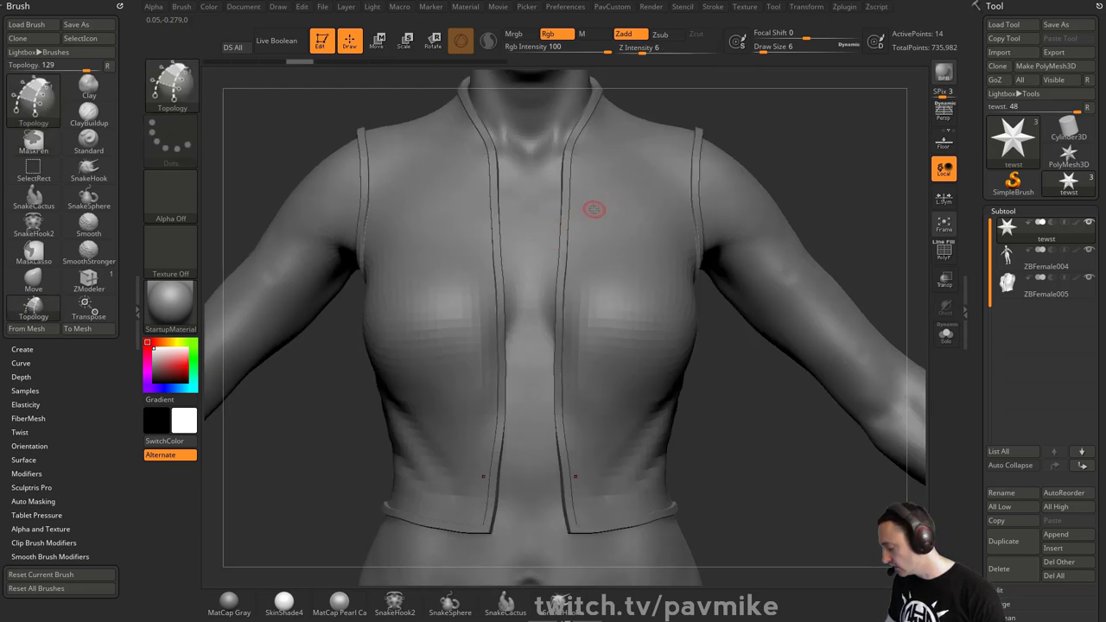
Set the Topology brush's draw size to 7
key(space)
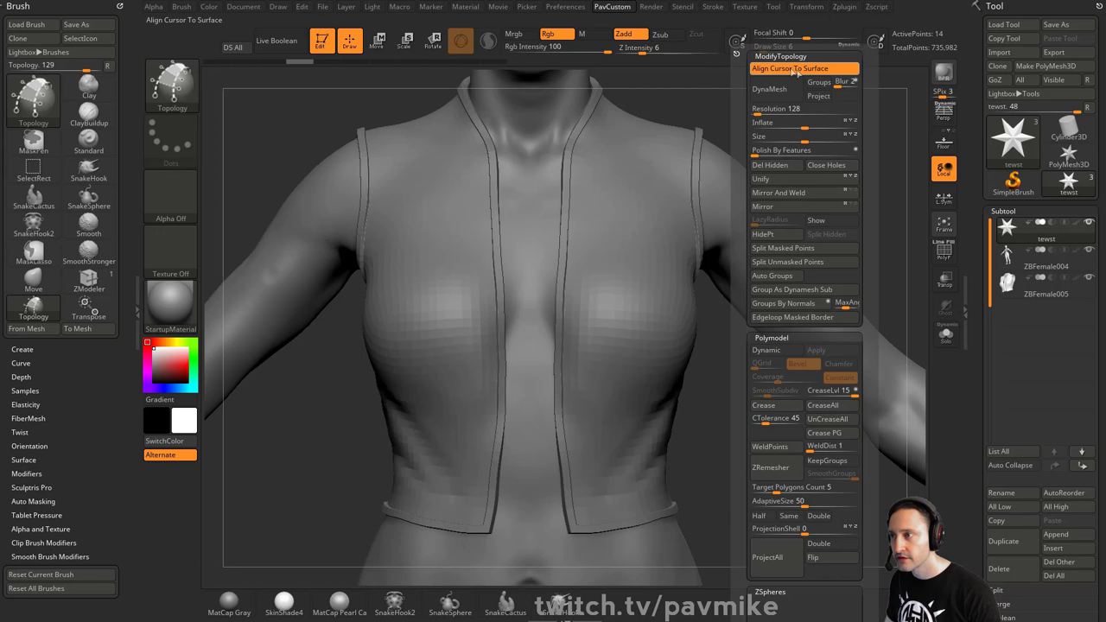
key(s)
click(590, 232)
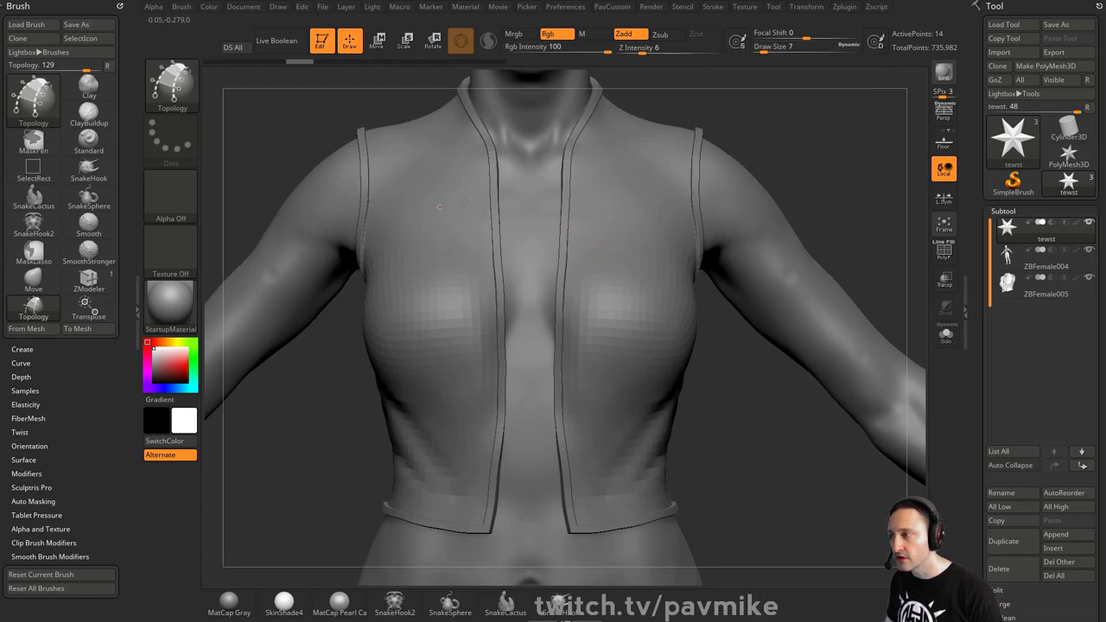
Draw two horizontal topology curves across the chest and cross them with five vertical curves to form a row of quads
drag(439, 206, 667, 195)
drag(616, 247, 673, 249)
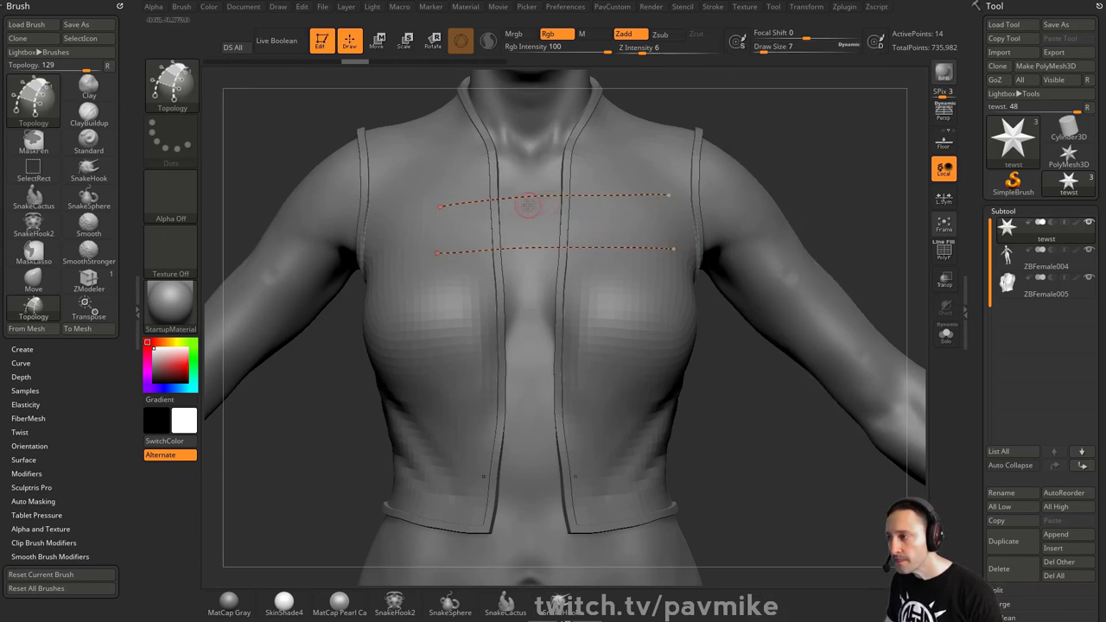
drag(515, 173, 518, 325)
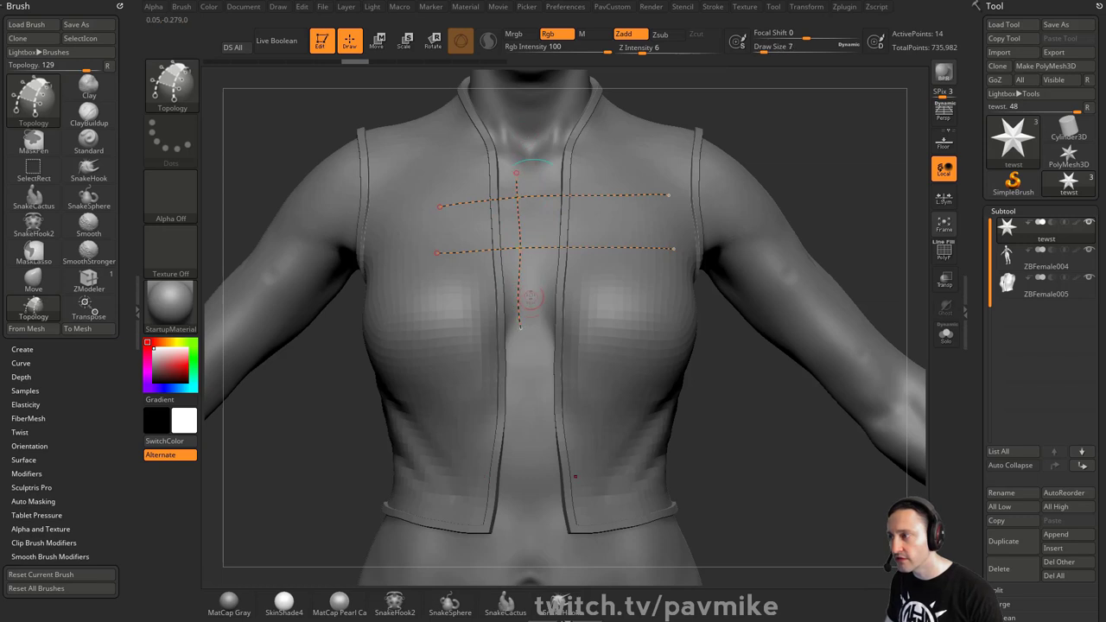
mouse_move(549, 169)
mouse_down()
mouse_move(552, 315)
mouse_move(577, 255)
mouse_move(618, 298)
mouse_up()
mouse_move(857, 142)
mouse_down()
mouse_move(760, 147)
mouse_move(855, 143)
mouse_move(820, 151)
mouse_move(843, 149)
mouse_move(817, 141)
mouse_up()
key(s)
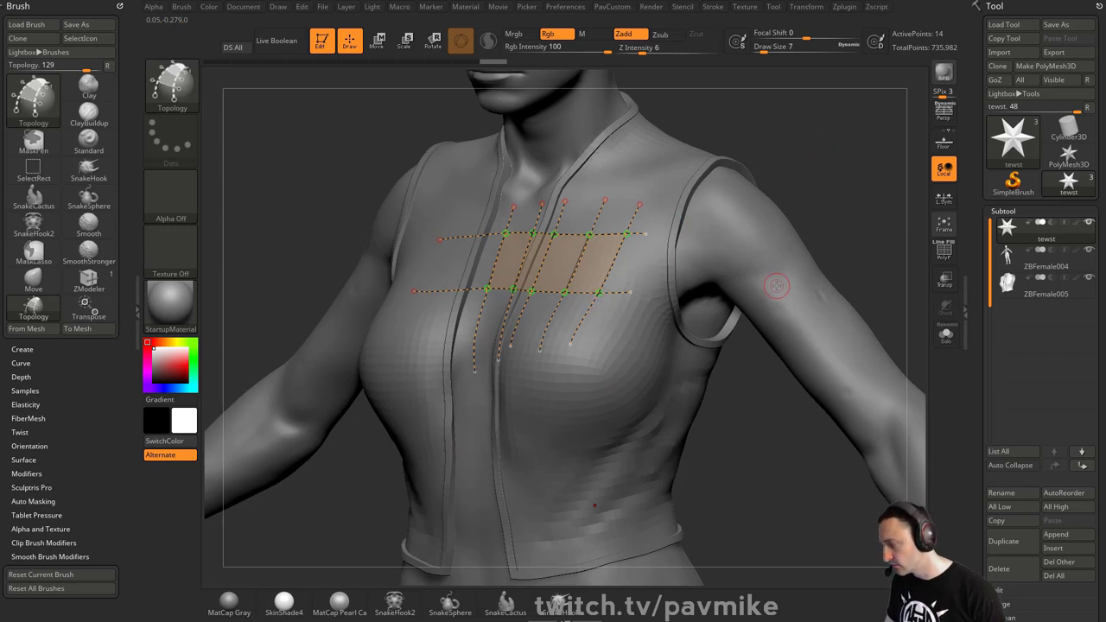
alt+drag(833, 190, 838, 228)
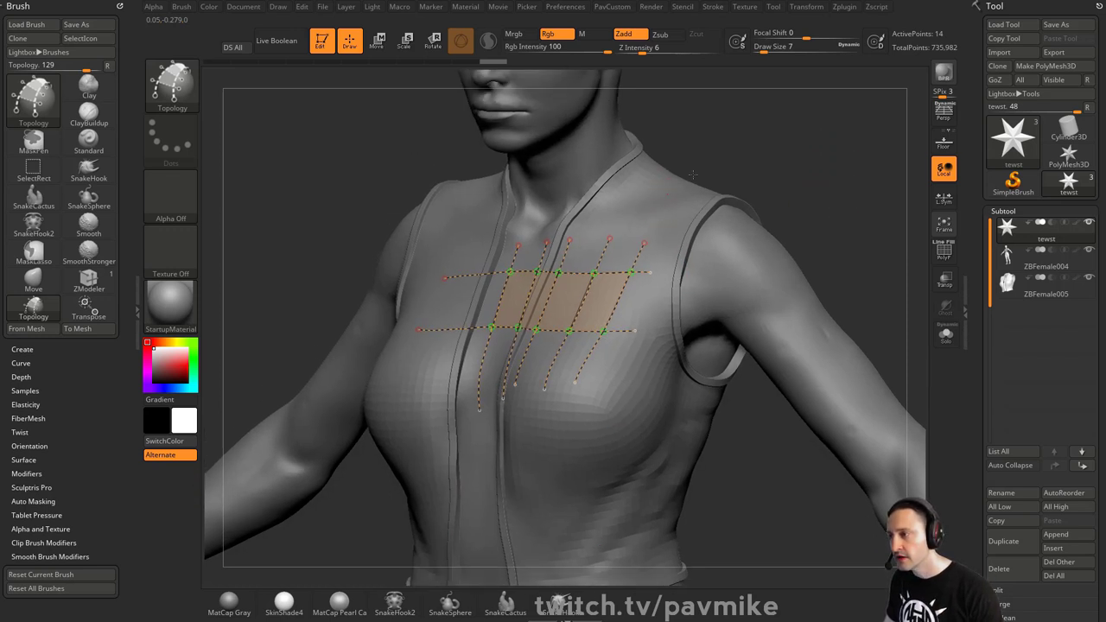
Trim the loose topology curve ends extending beyond the row of quads on the chest
mouse_move(692, 175)
mouse_down()
mouse_move(832, 178)
mouse_move(825, 168)
mouse_move(838, 153)
mouse_move(802, 174)
mouse_move(829, 177)
mouse_move(814, 168)
mouse_move(688, 352)
mouse_up()
key(ctrl+z)
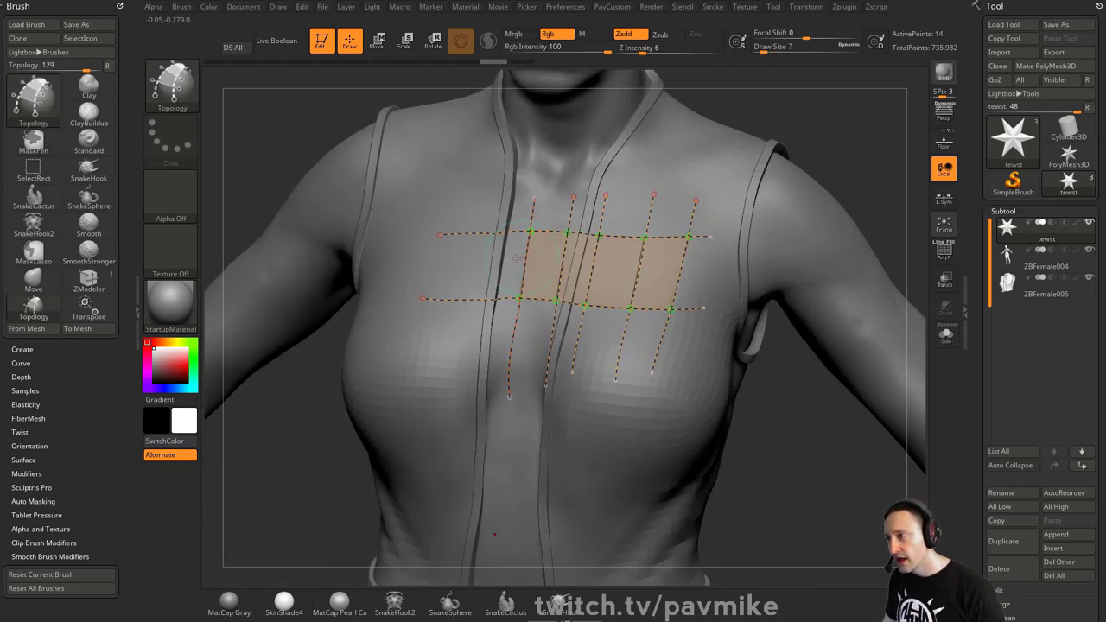
alt+click(850, 176)
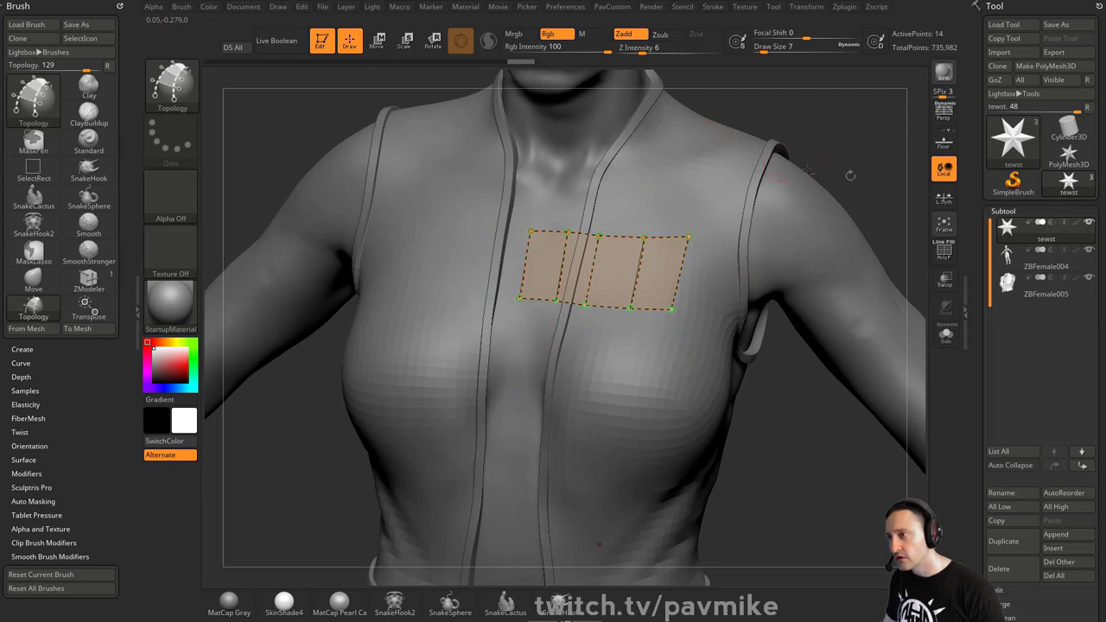
Extend the topology grid with a quad below its outer cell and try a diagonal curve forming a triangle beside it
drag(878, 161, 688, 344)
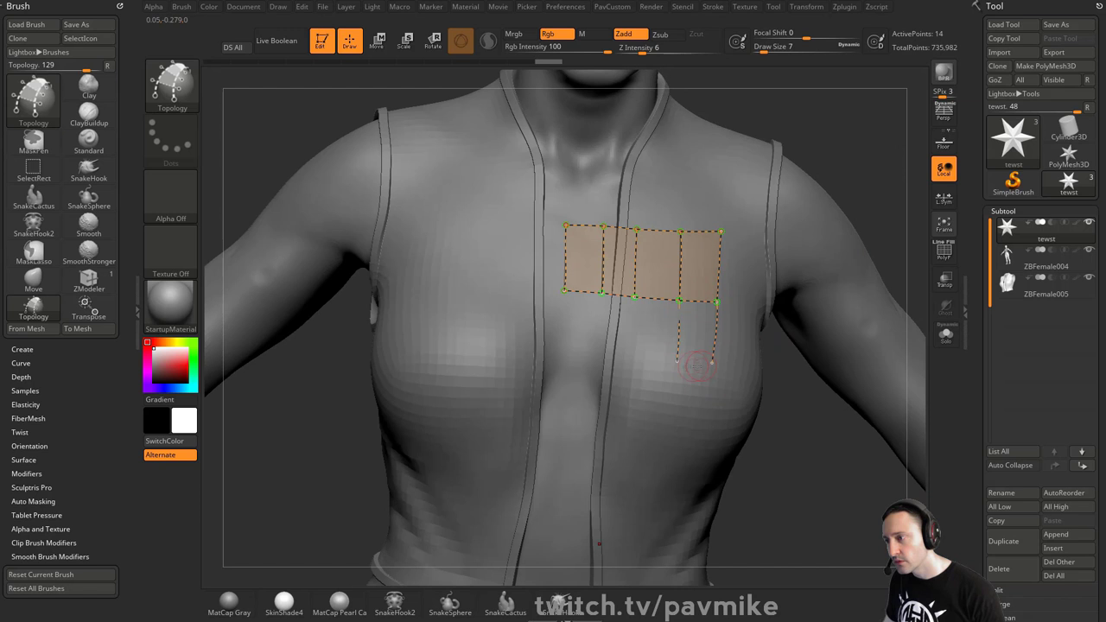
drag(657, 358, 749, 361)
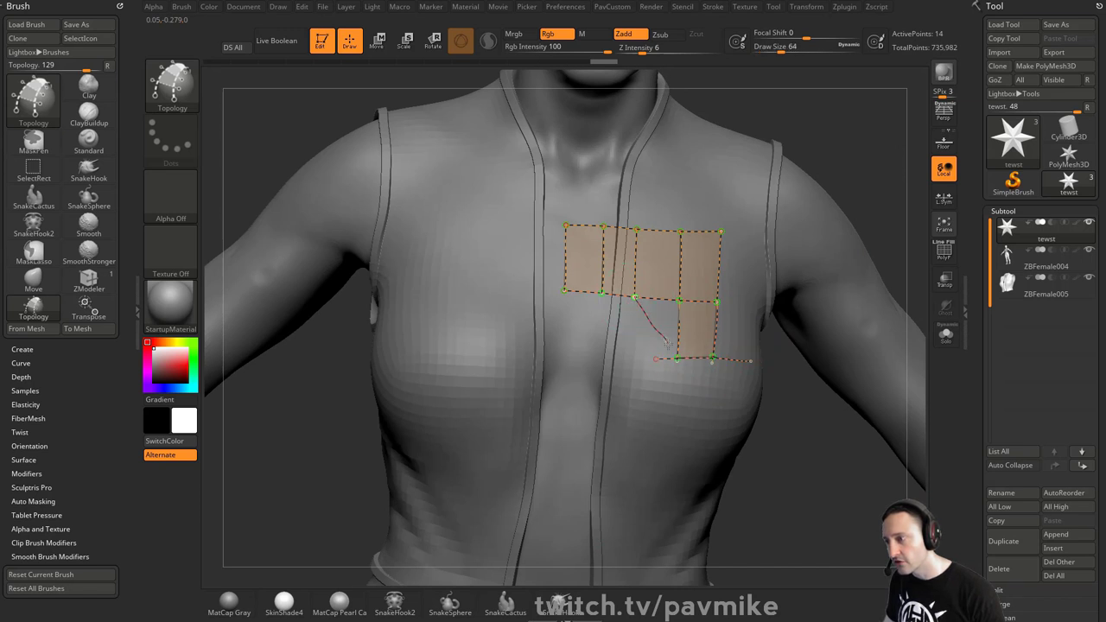
drag(667, 344, 676, 356)
key(ctrl+z)
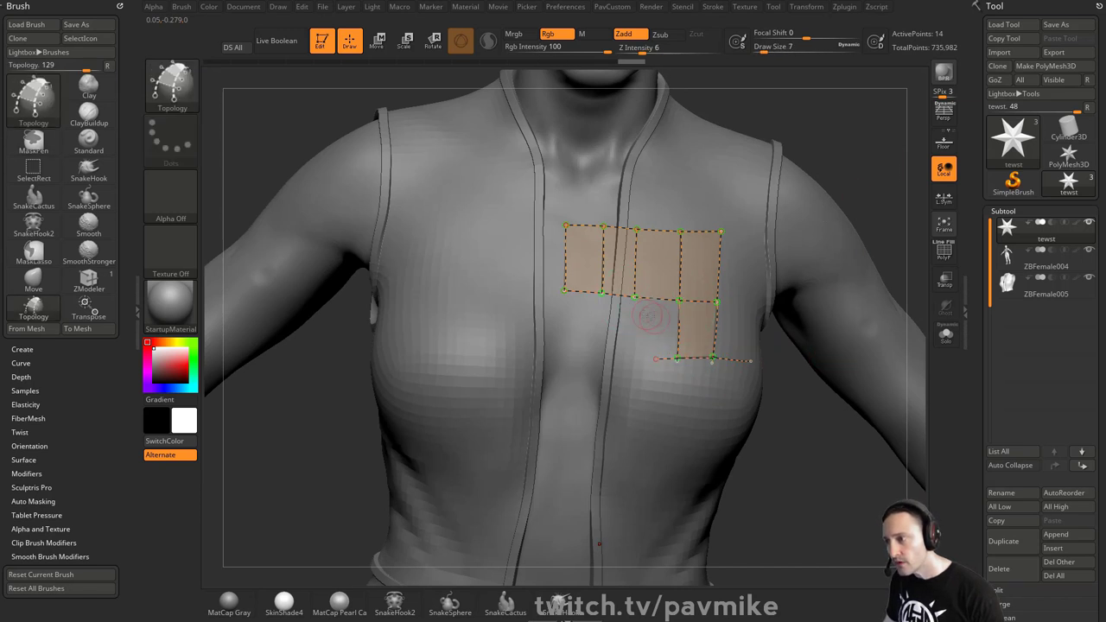
key(ctrl+shift+z)
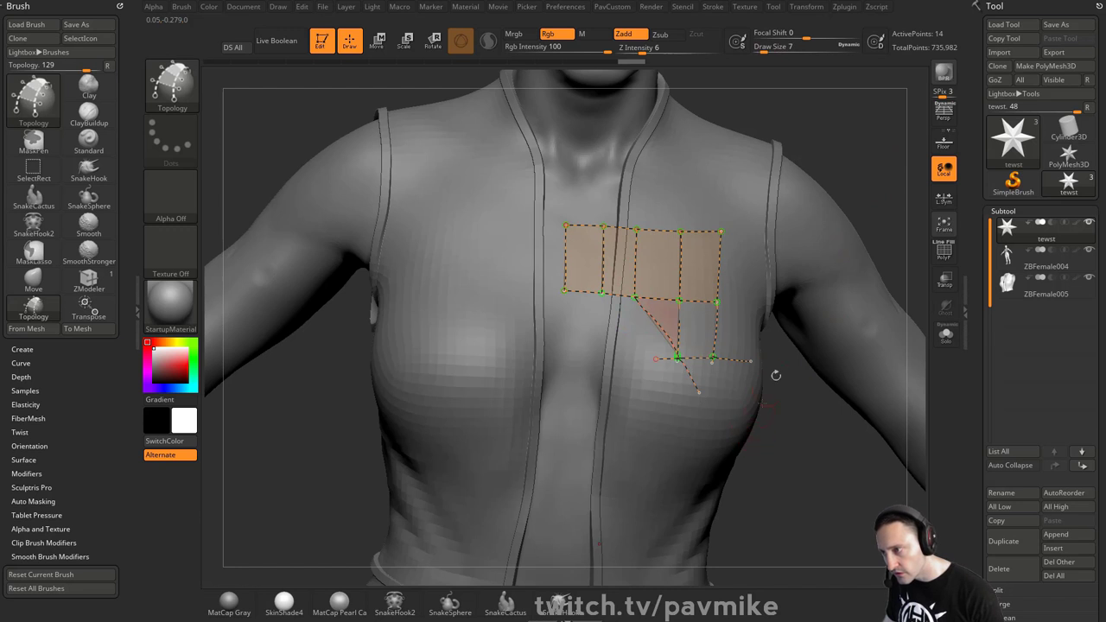
Undo all the topology curves drawn on the chest
key(ctrl+z)
key(ctrl+z)
key(ctrl+z)
key(ctrl+z)
key(ctrl+z)
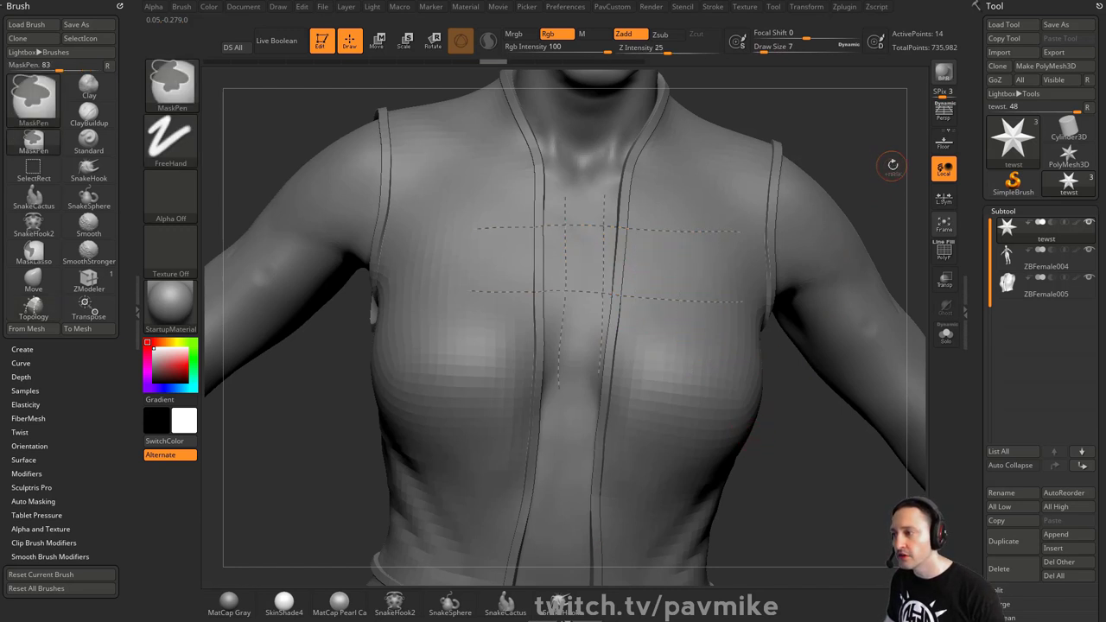
key(ctrl+z)
key(ctrl+z)
key(ctrl+z)
key(ctrl+z)
key(ctrl+z)
key(ctrl+z)
Set the draw size to 22 and draw two horizontal curves crossed by five vertical ones on the chest, the outermost one wavy
mouse_move(881, 172)
shift+mouse_down()
mouse_move(879, 160)
mouse_move(863, 175)
mouse_move(858, 162)
shift+mouse_up()
key(s)
key(s)
drag(462, 229, 704, 232)
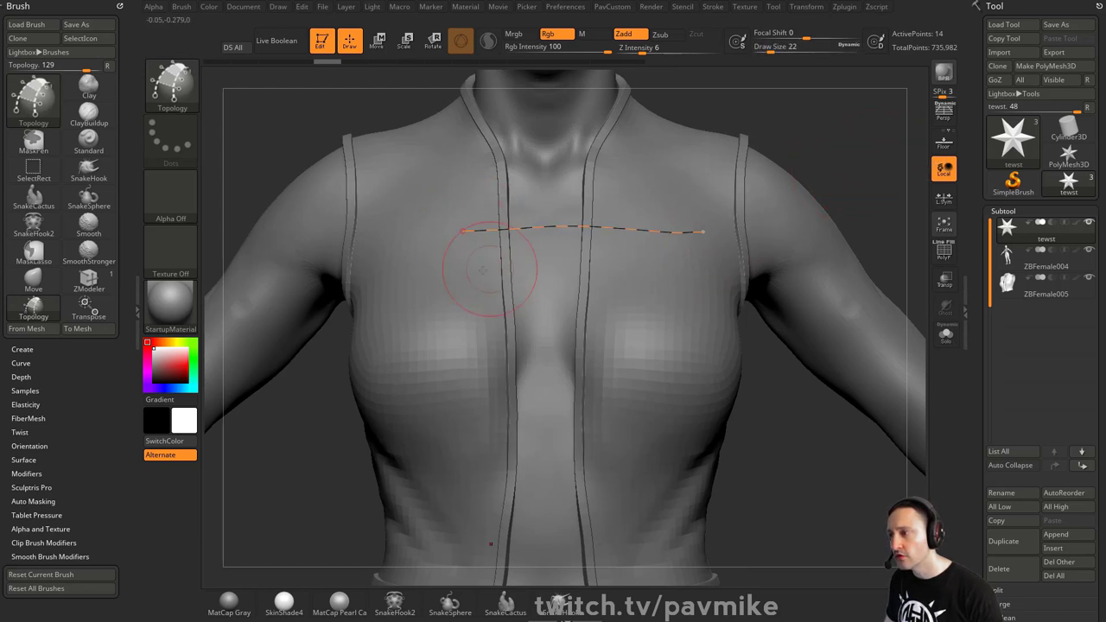
drag(454, 275, 760, 277)
drag(517, 190, 516, 376)
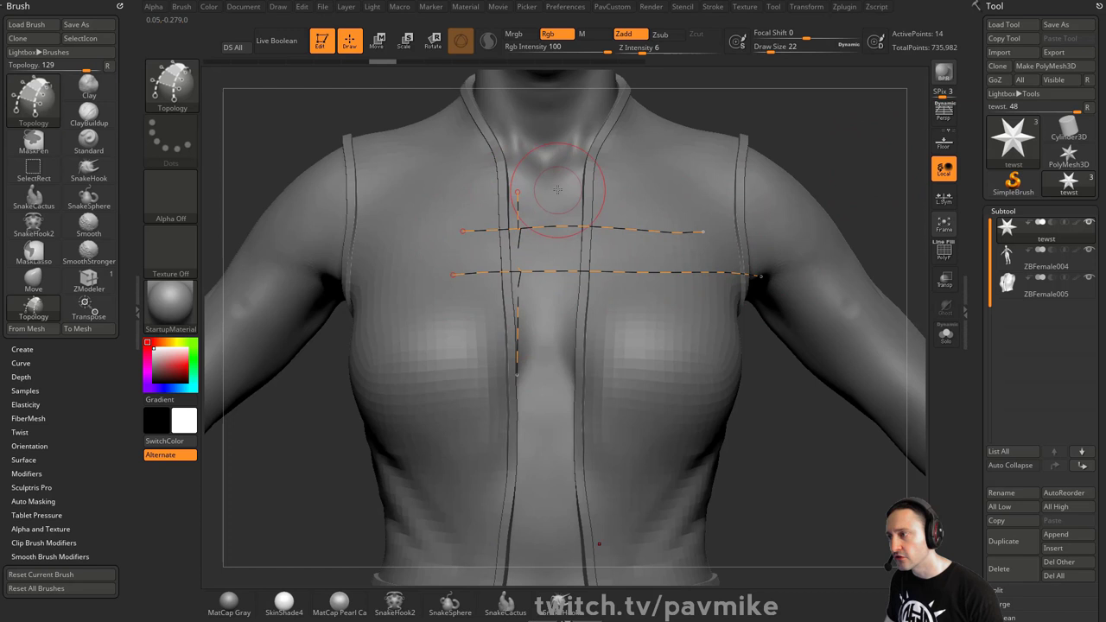
mouse_move(559, 186)
mouse_down()
mouse_move(546, 345)
mouse_move(586, 350)
mouse_up()
drag(634, 188, 635, 358)
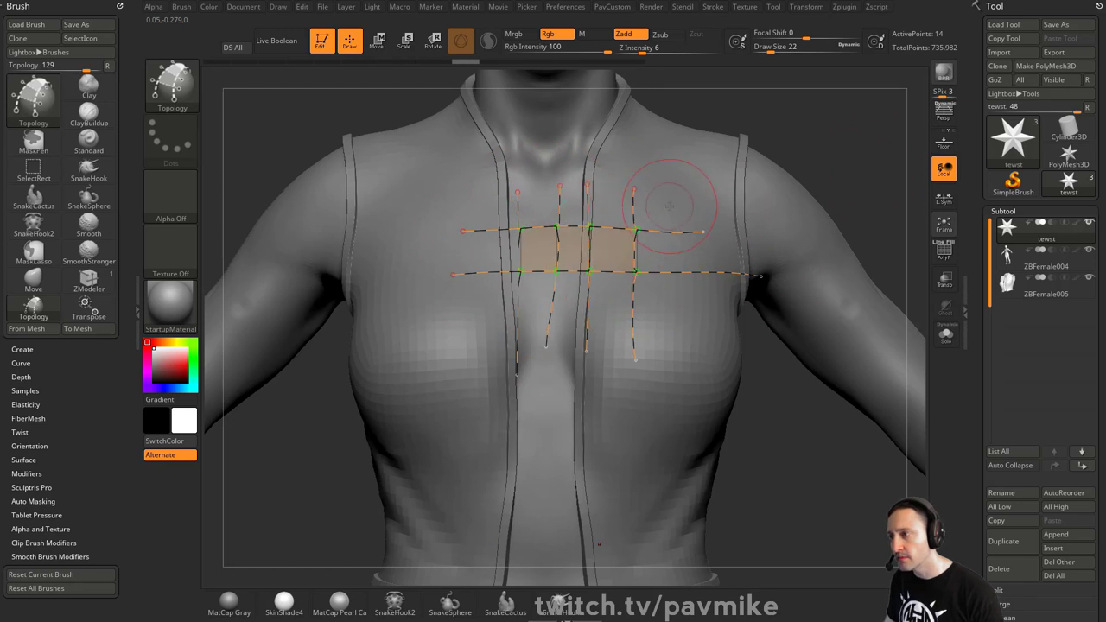
drag(673, 287, 677, 373)
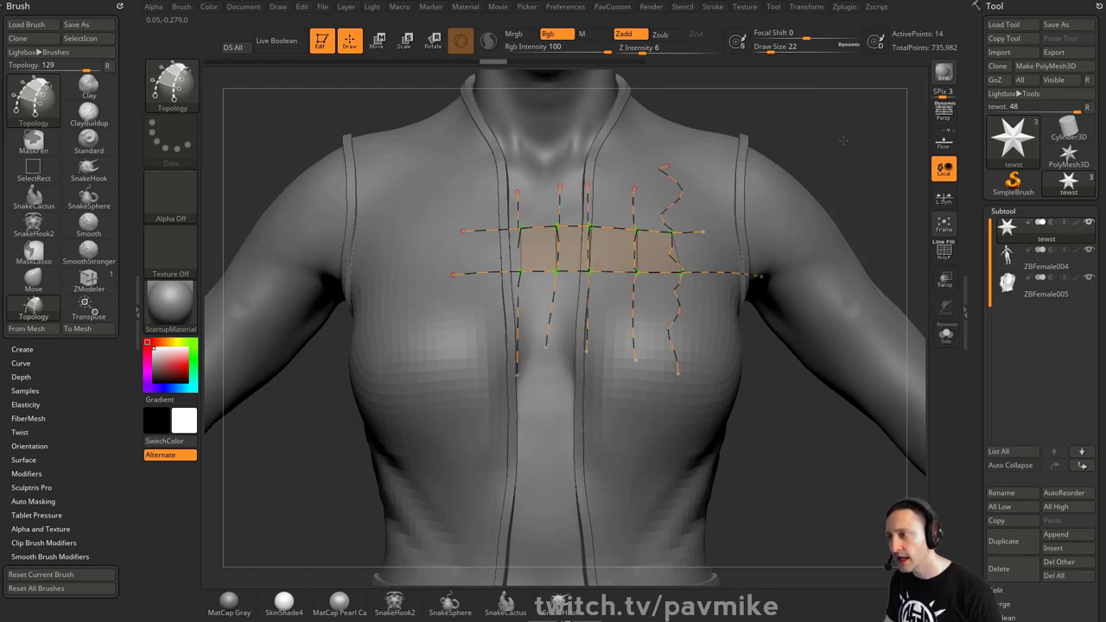
drag(843, 139, 785, 143)
key(])
key(])
key(])
key(])
shift+drag(830, 171, 867, 165)
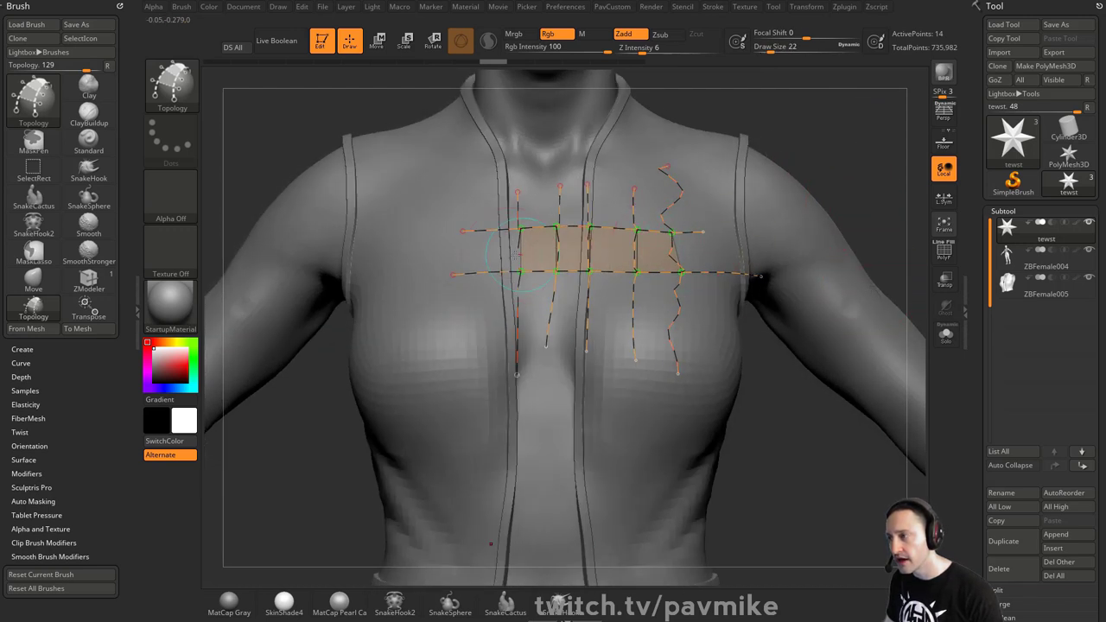
drag(864, 141, 824, 178)
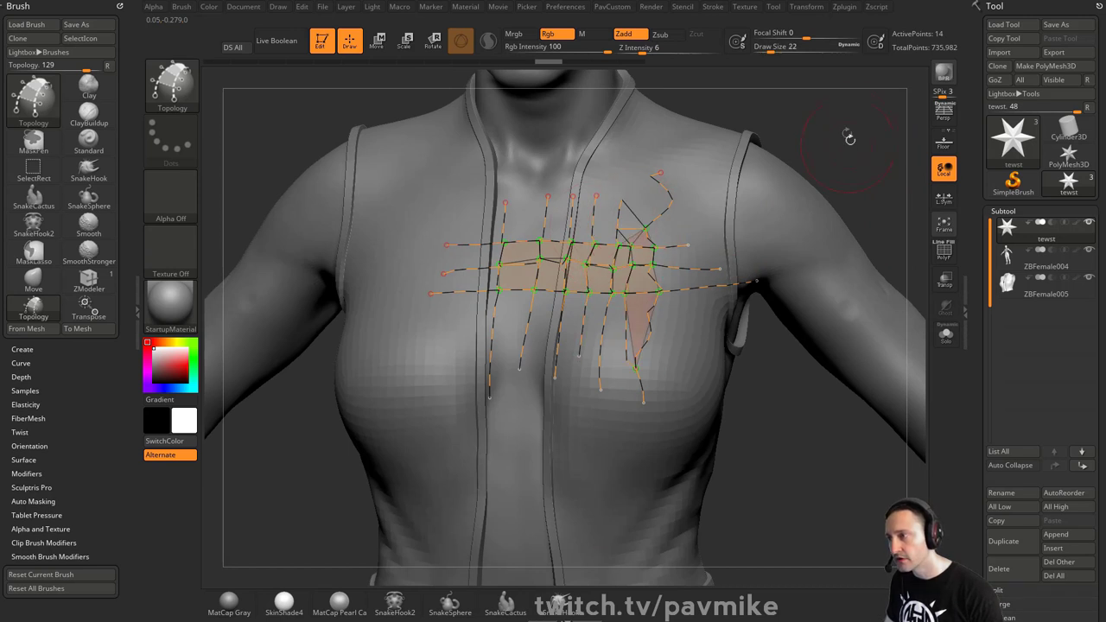
Redraw the outer vertical curves straight across the two horizontal ones and trim the loose curve ends around the grid
key(ctrl)
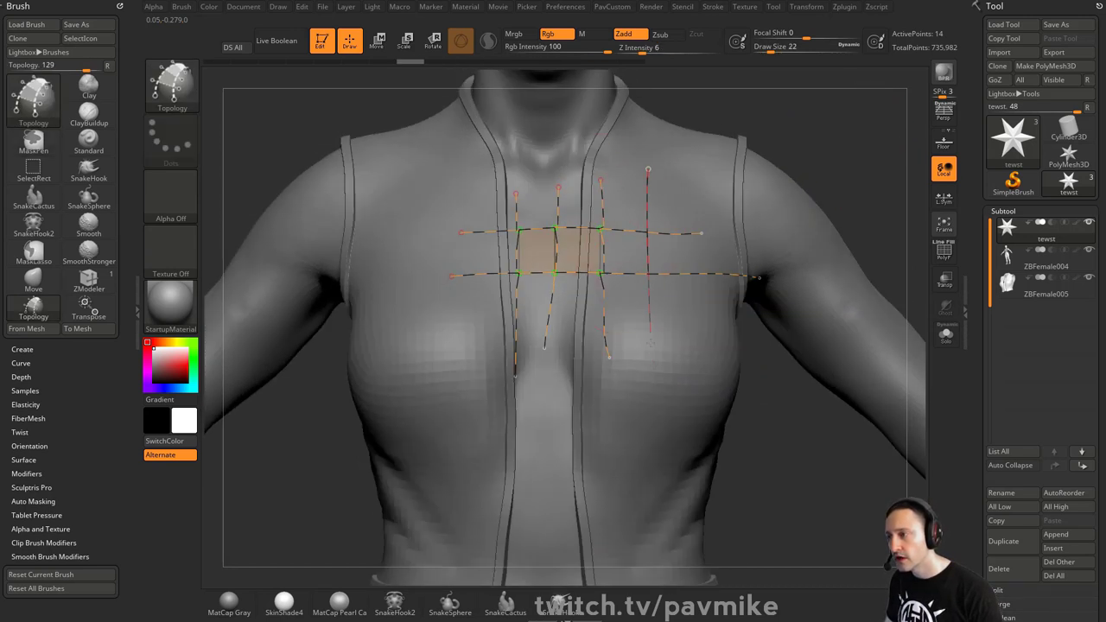
drag(650, 343, 652, 350)
drag(696, 176, 704, 393)
alt+drag(876, 129, 803, 159)
mouse_move(918, 150)
alt+mouse_down()
mouse_move(825, 147)
mouse_move(851, 155)
mouse_move(823, 159)
alt+mouse_up()
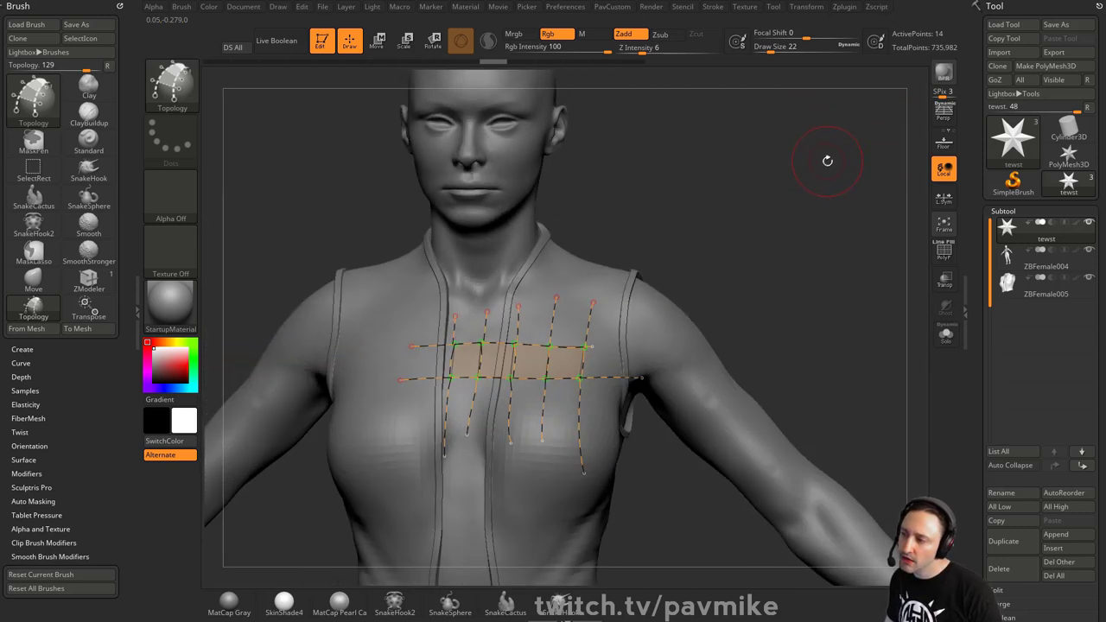
alt+drag(785, 223, 825, 129)
drag(898, 142, 584, 234)
alt+click(871, 183)
Generate a thick mesh from the curve grid at draw size 22 with the polyframe displayed, and undo the mesh
click(678, 157)
click(943, 250)
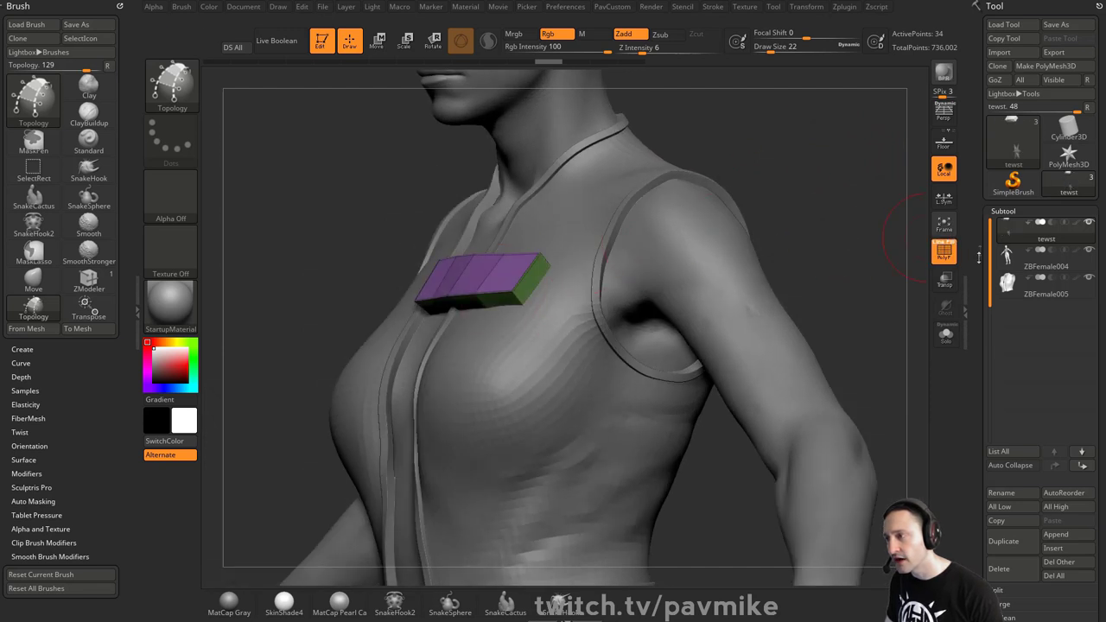
key(ctrl+z)
Set the draw size to 5 and generate a thinner mesh from the curve grid
key(s)
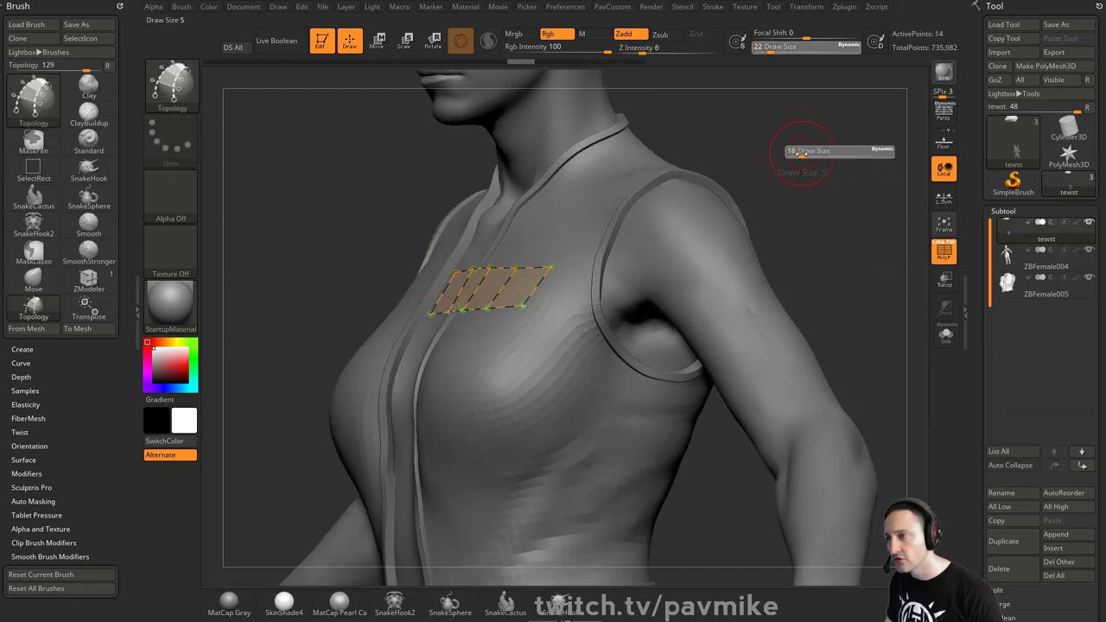
key(Return)
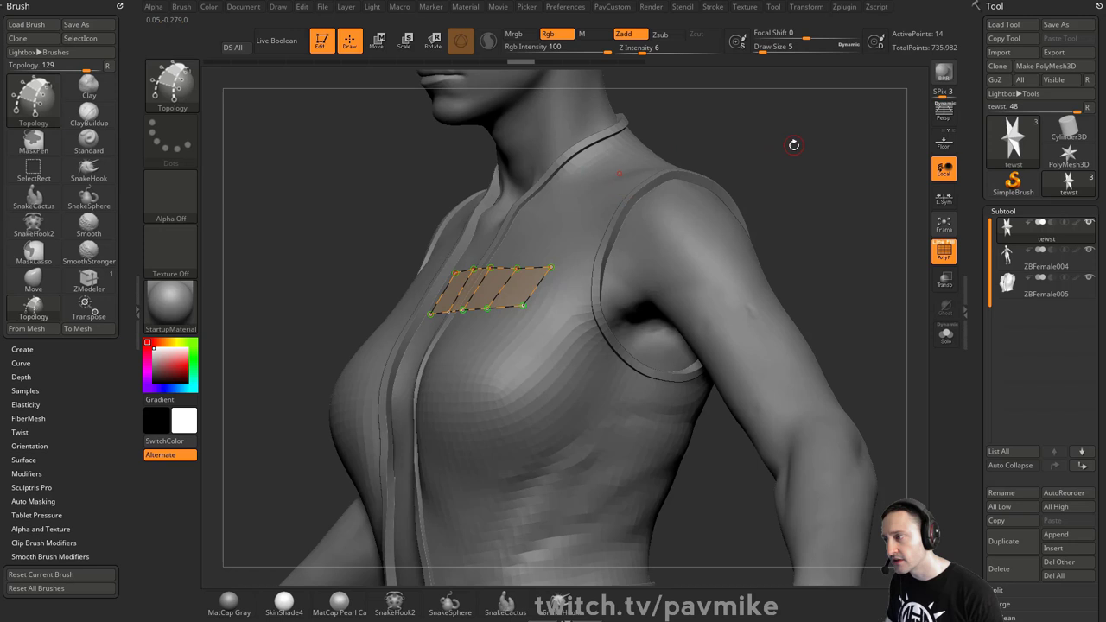
click(659, 179)
Solo the star subtool and split the new strip into its own subtool with Split Unmasked Points
drag(755, 147, 828, 200)
click(945, 333)
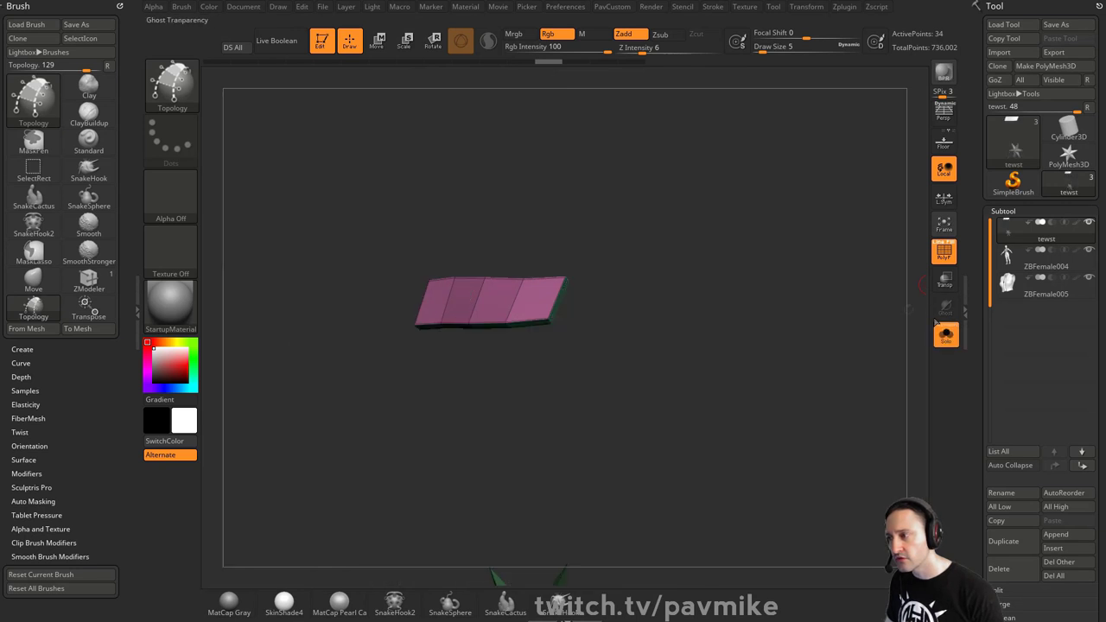
drag(856, 303, 800, 227)
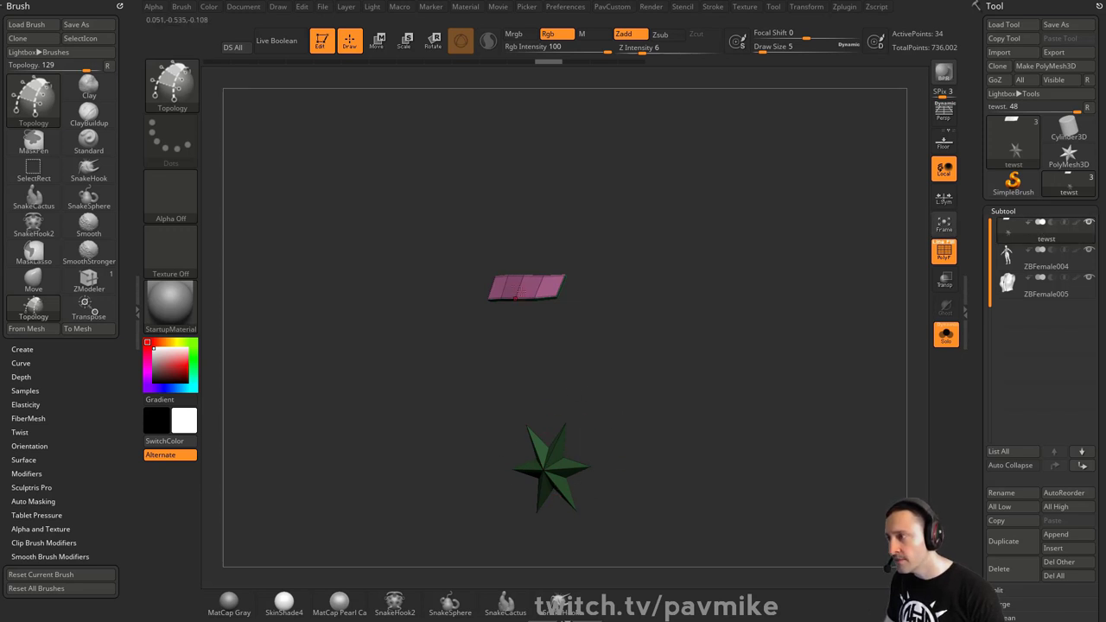
key(space)
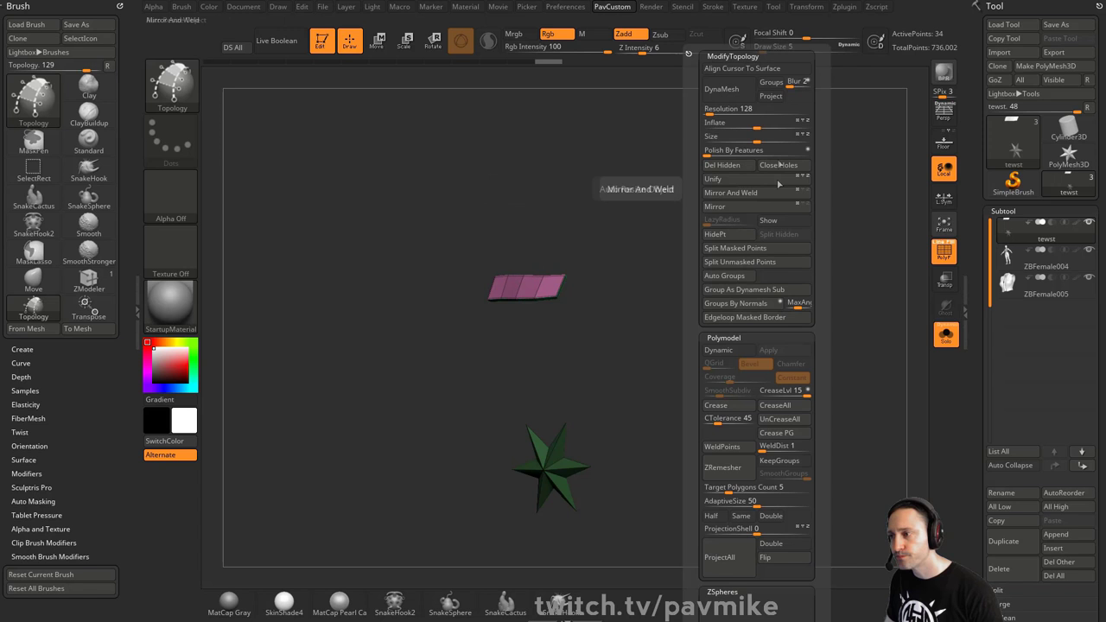
click(768, 261)
Move the split-off strip subtool to the end of the subtool list and turn off Solo to show the body again
click(1047, 262)
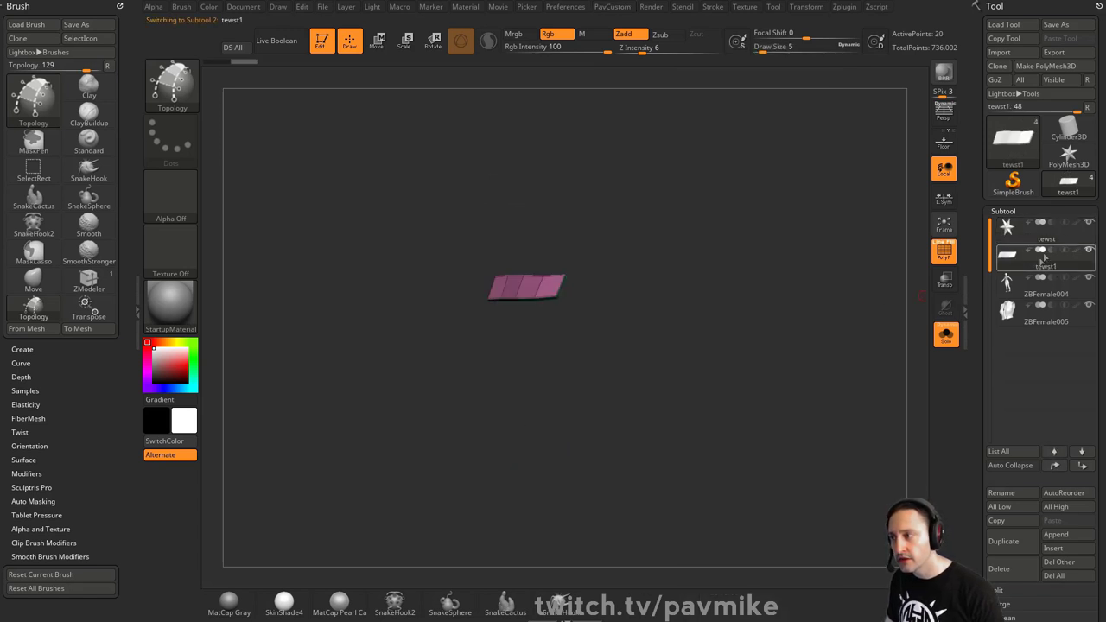
shift+click(1083, 467)
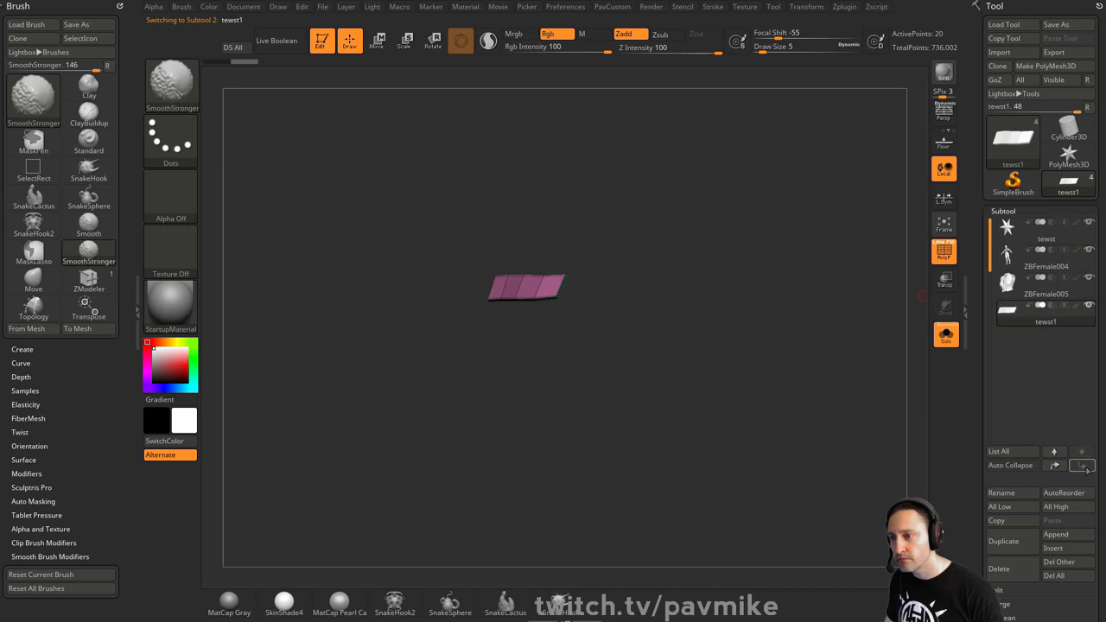
click(945, 336)
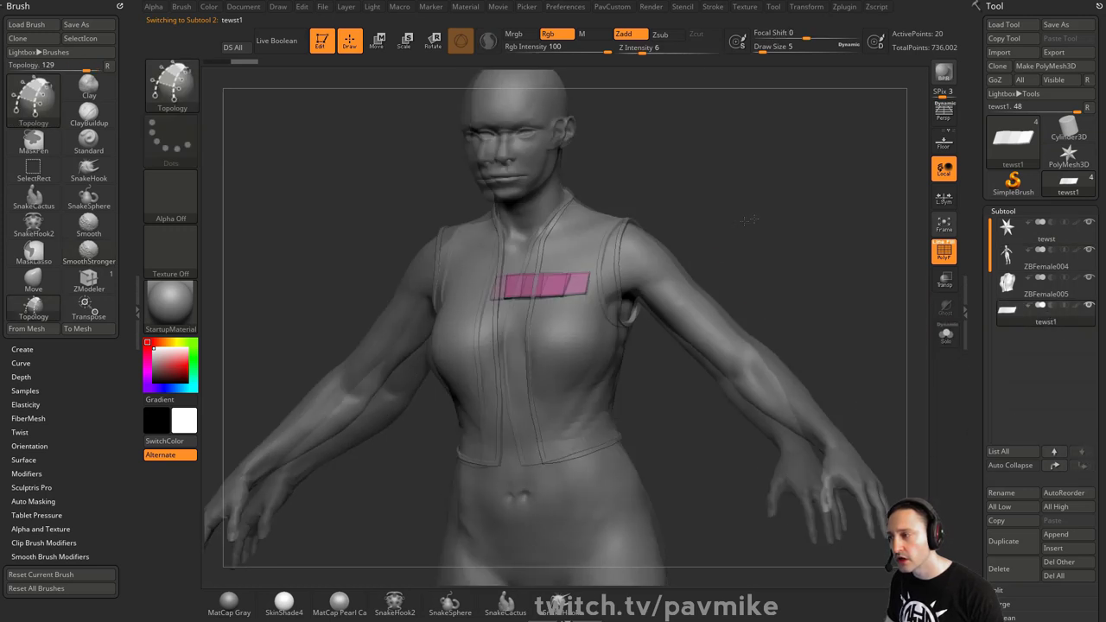
drag(749, 220, 815, 208)
shift+drag(834, 153, 875, 253)
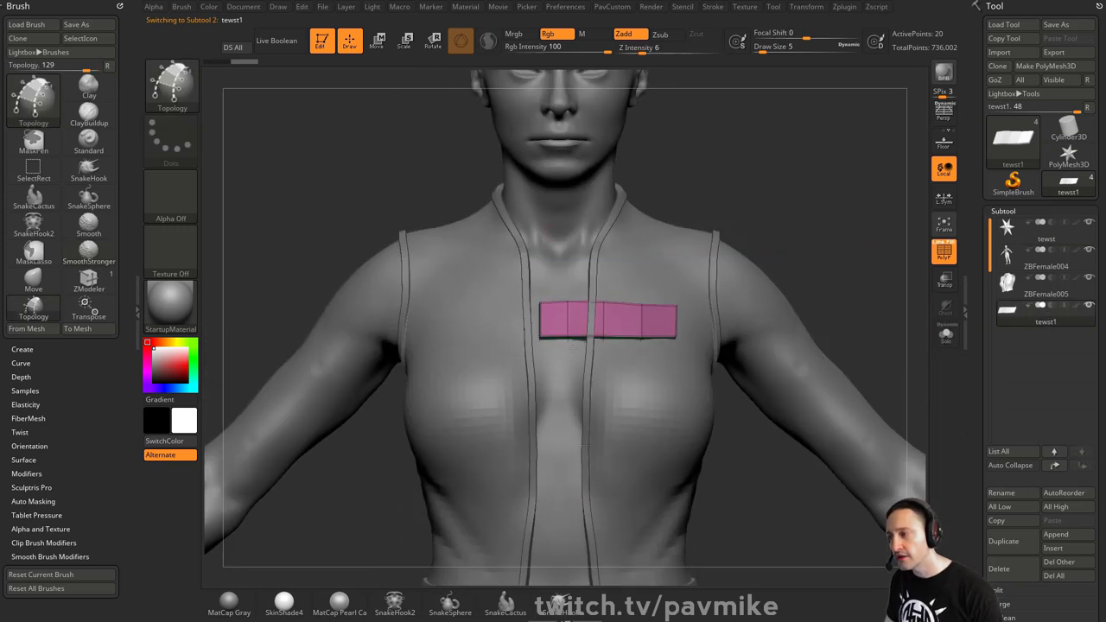
Switch to the ZModeler brush with the Insert Single EdgeLoop edge action and delete the edge loop nearest the strip's inner end
key(b)
key(z)
key(m)
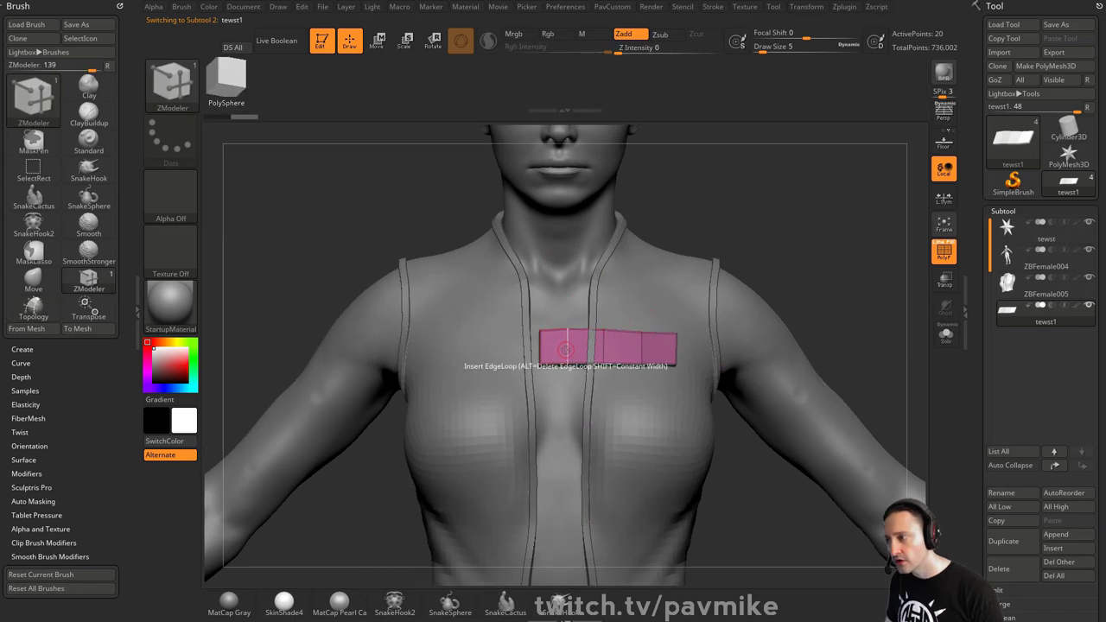
key(space)
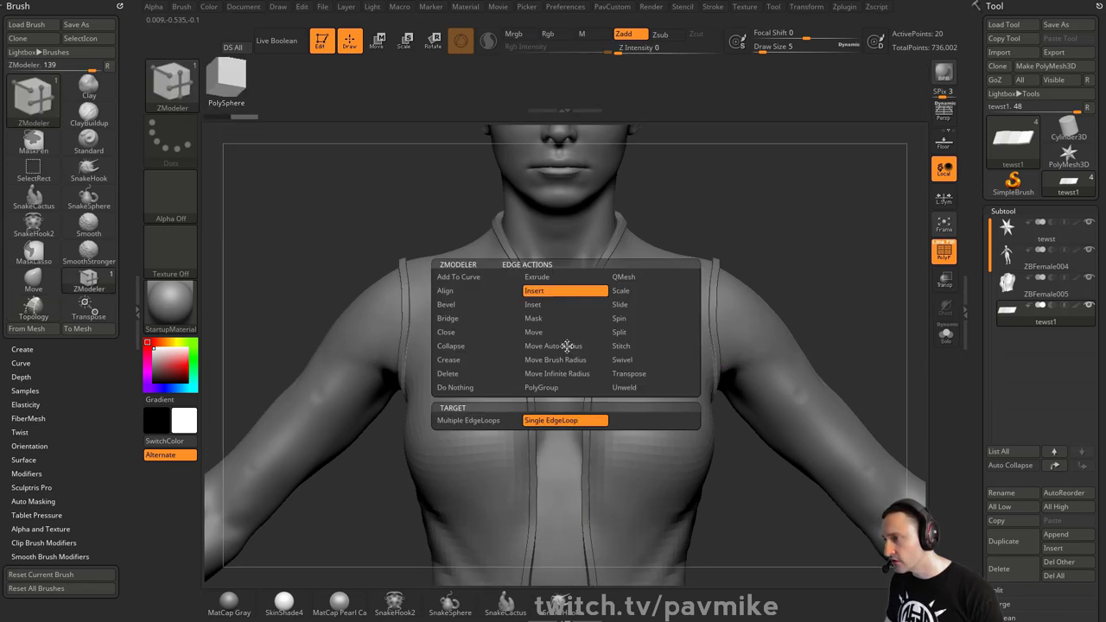
click(554, 419)
alt+click(568, 344)
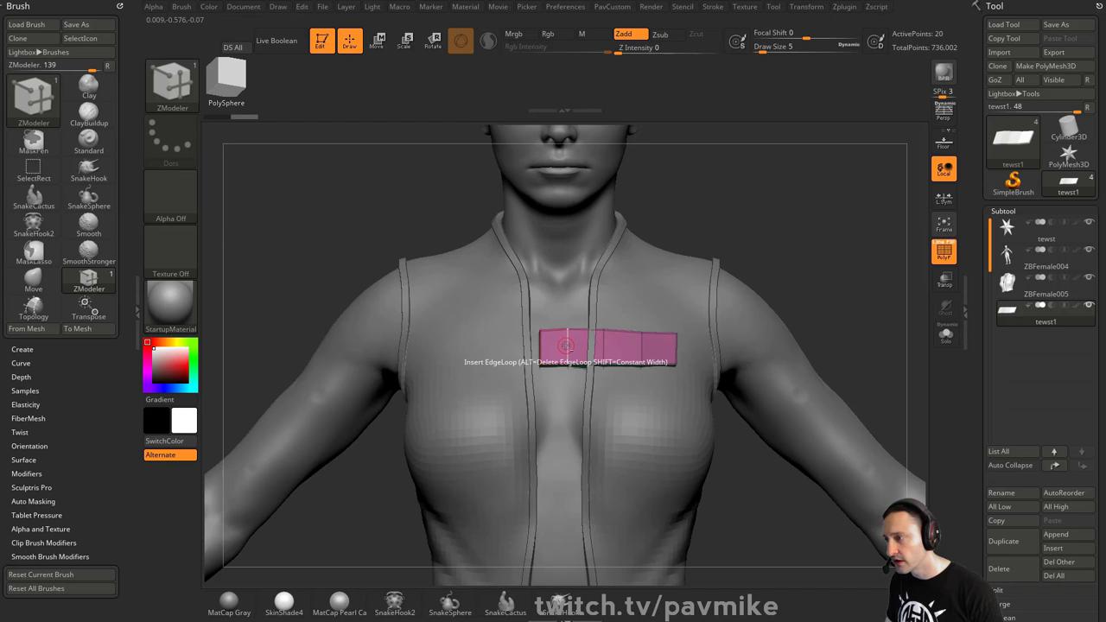
Apply Mirror And Weld to the strip subtool
key(grave)
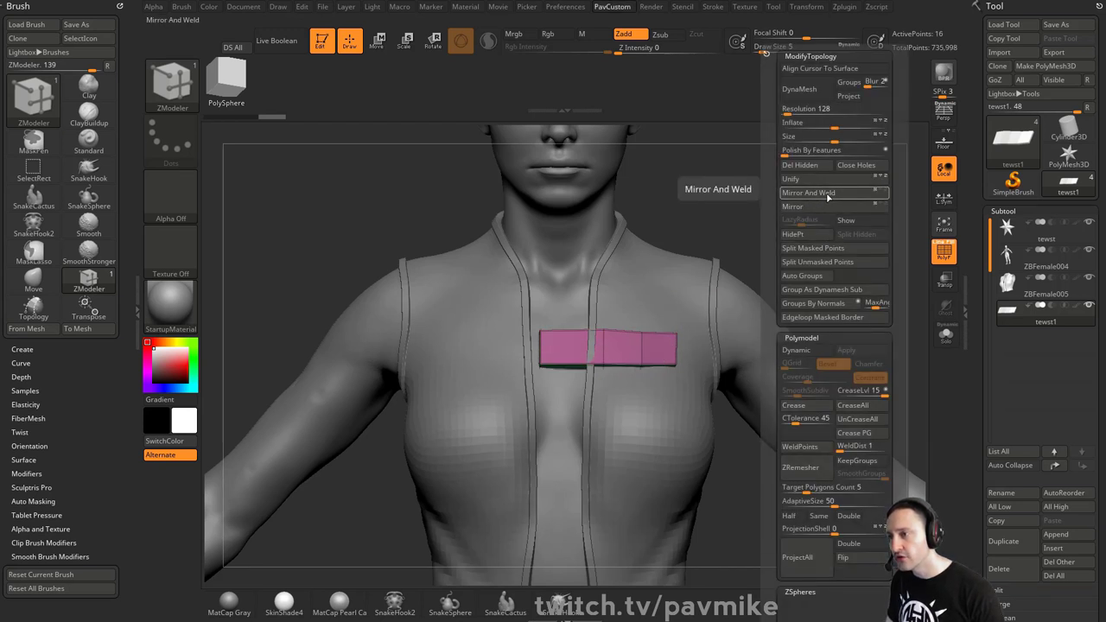
click(828, 195)
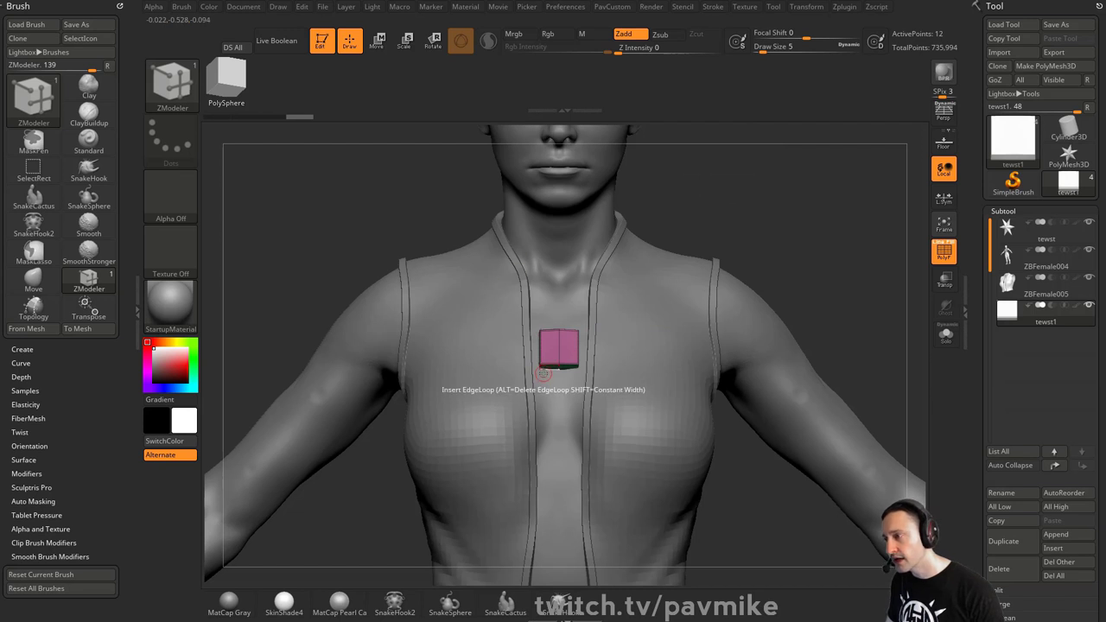
alt+drag(794, 256, 679, 294)
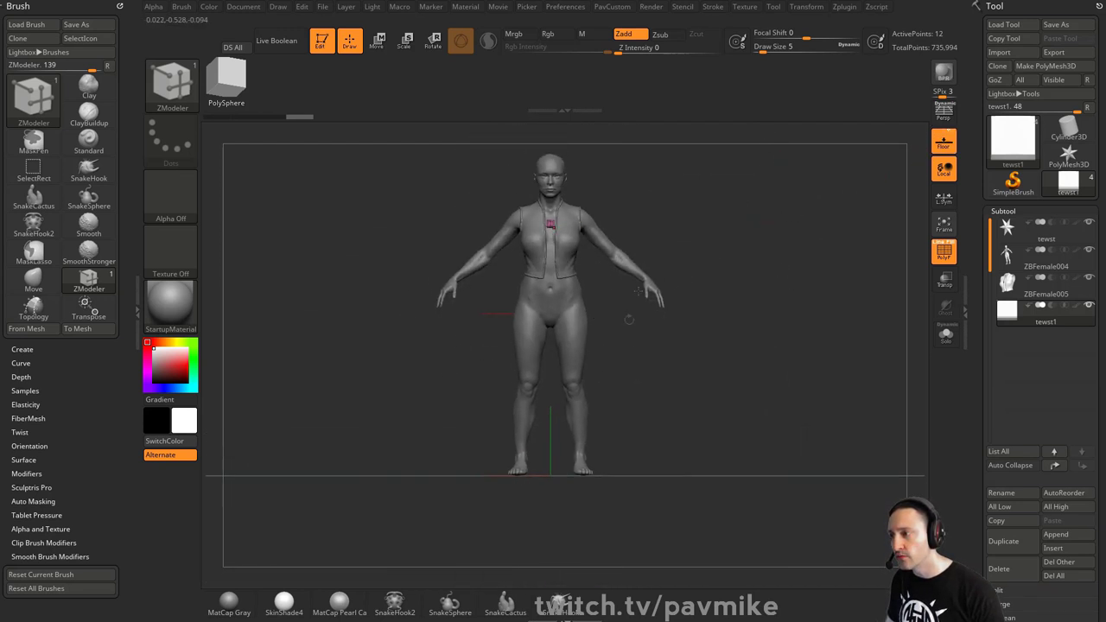
Undo the last weld, flip the strip with Mirror and reapply Mirror And Weld to make it symmetrical across the chest
ctrl+right_drag(629, 320, 807, 293)
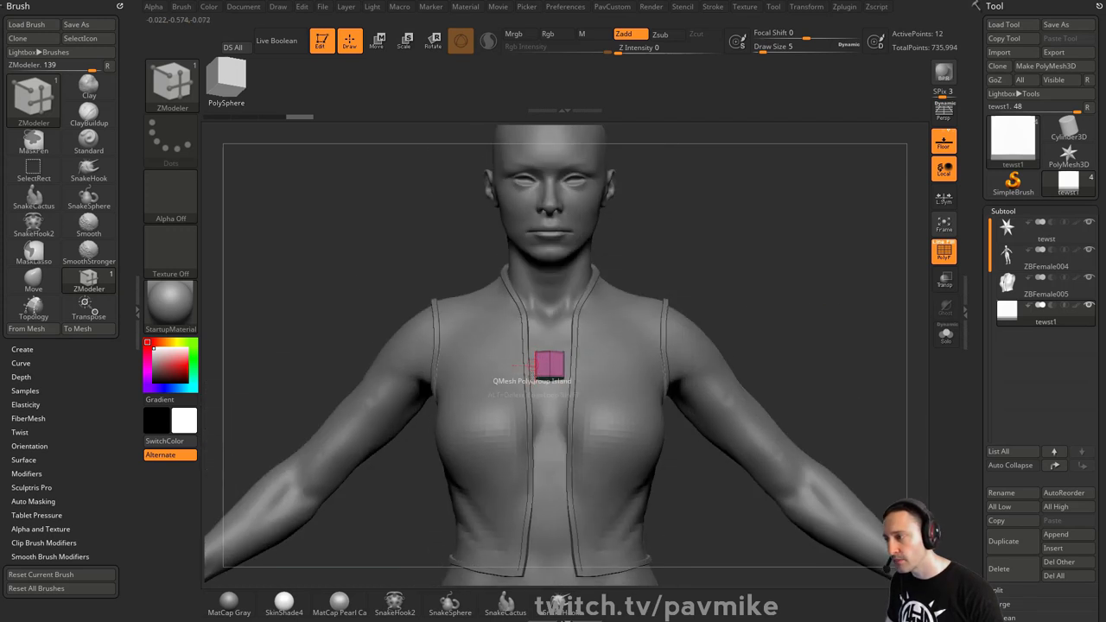
key(ctrl+z)
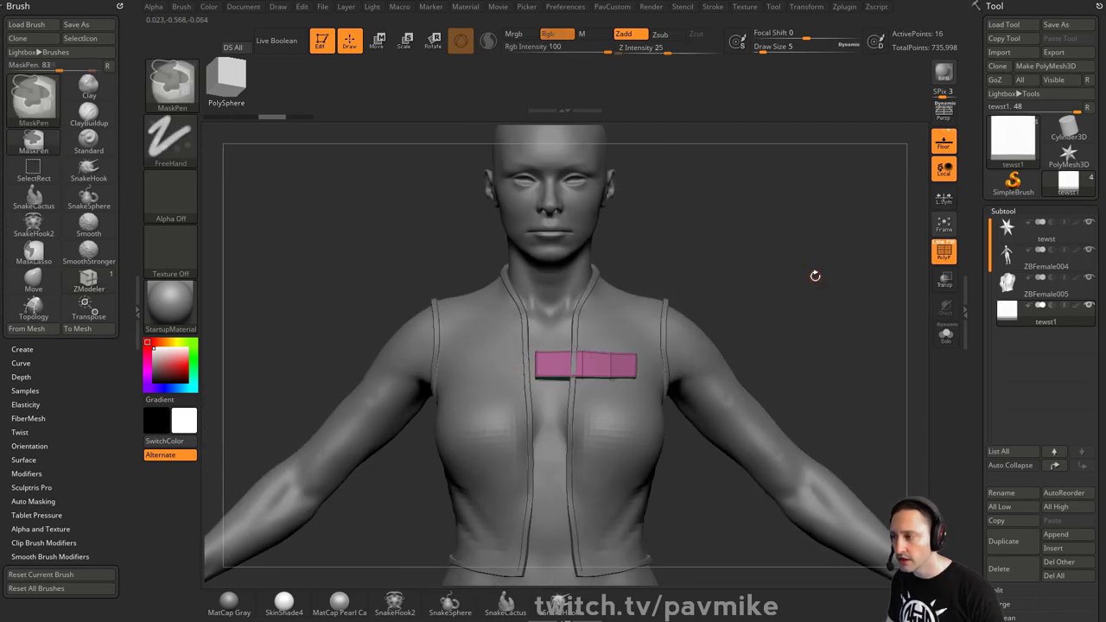
key(space)
click(793, 217)
key(space)
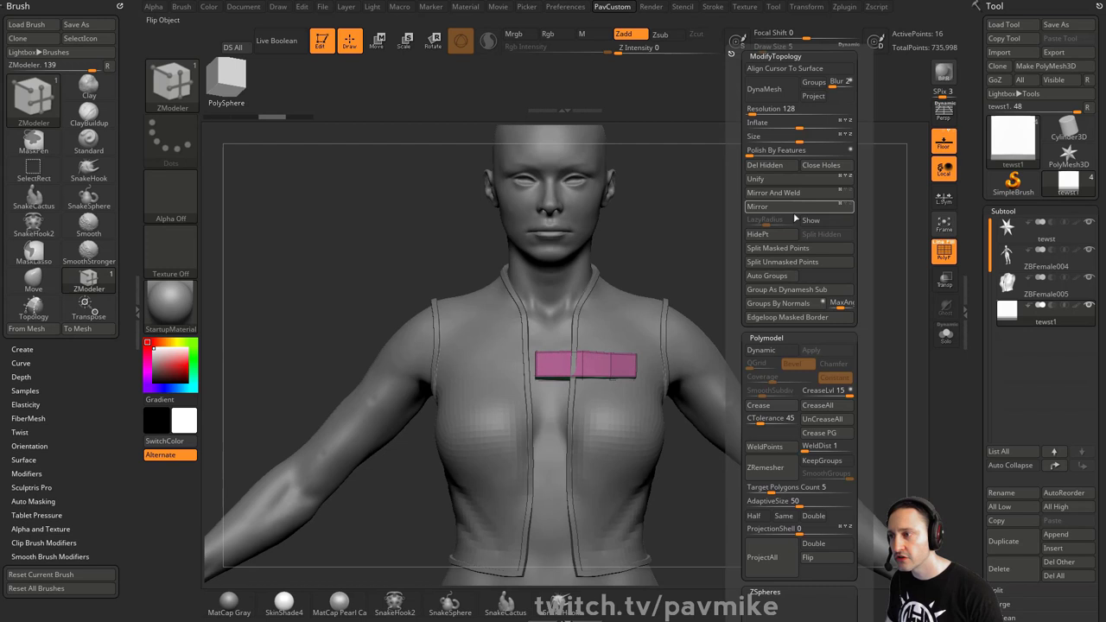
click(795, 208)
click(796, 199)
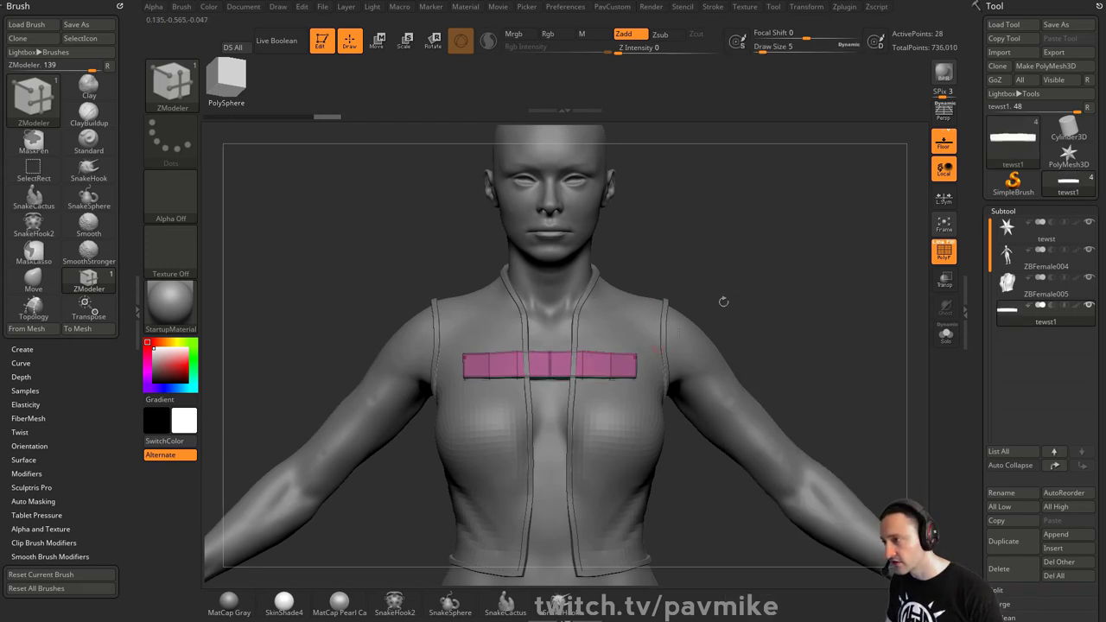
mouse_move(851, 289)
mouse_down()
mouse_move(696, 281)
mouse_move(833, 285)
mouse_up()
key(shift+space)
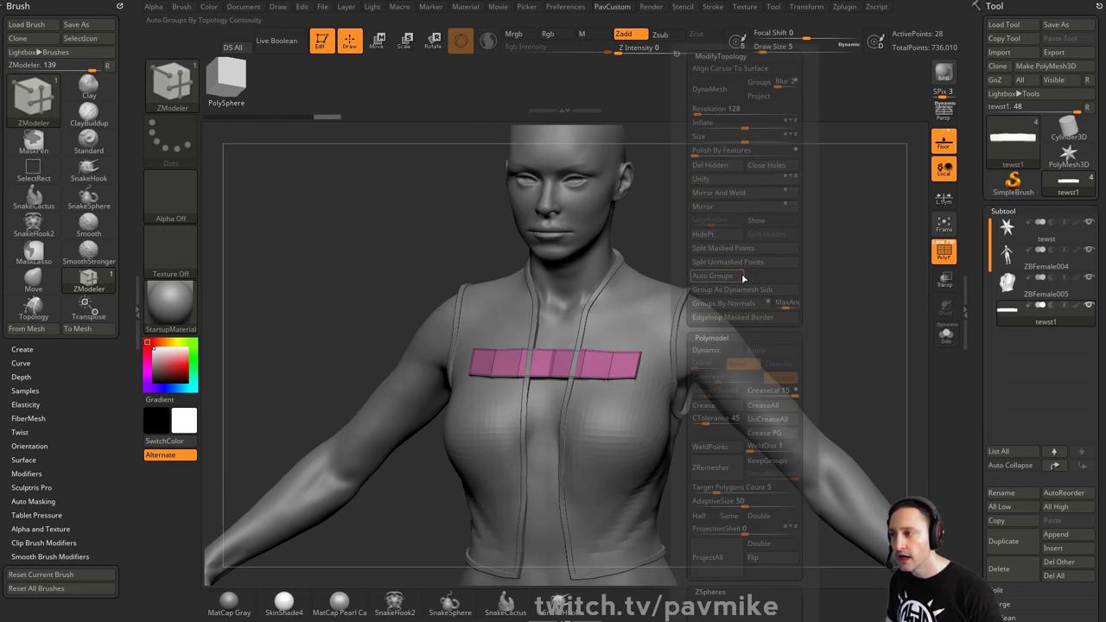
click(728, 197)
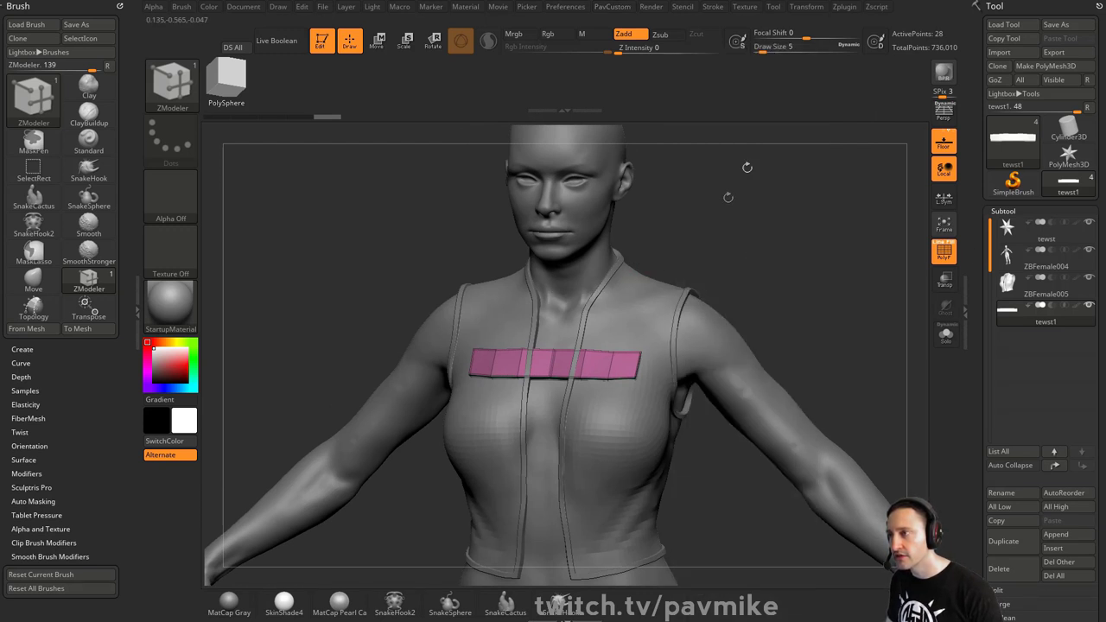
click(613, 8)
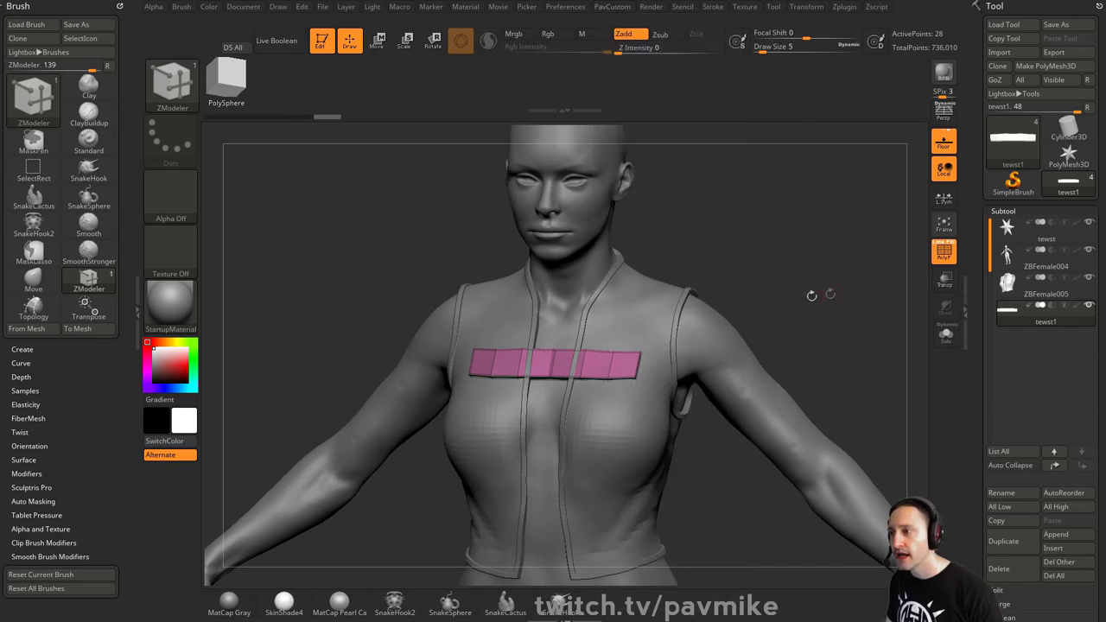
key(shift+space)
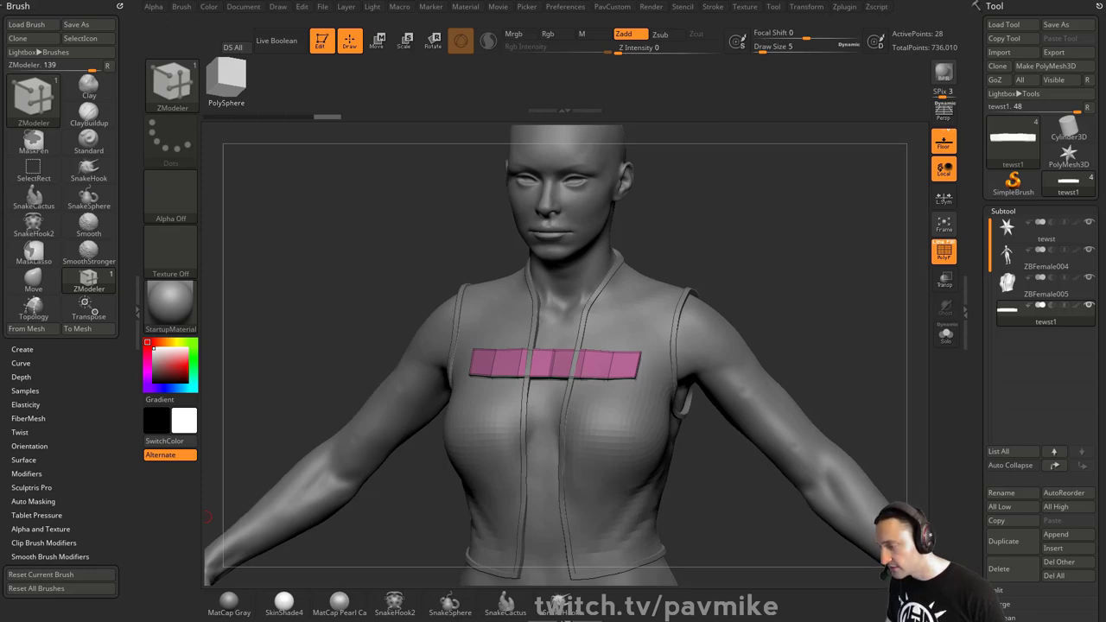
Switch to the browser to look over the YouTube channel's created playlists and return to ZBrush
drag(959, 617, 842, 0)
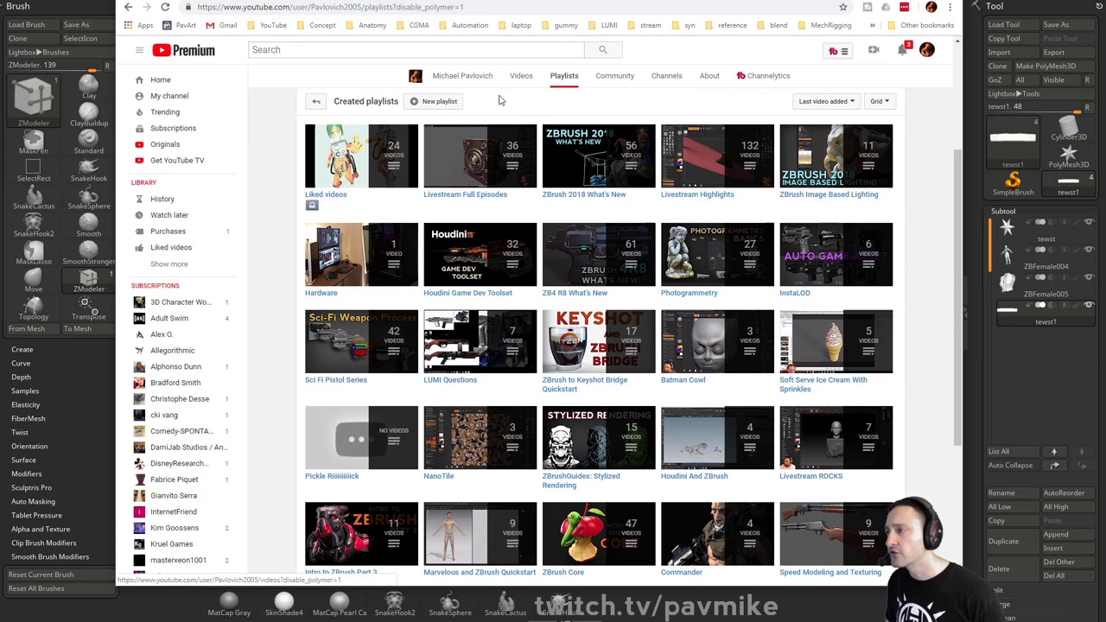
click(506, 6)
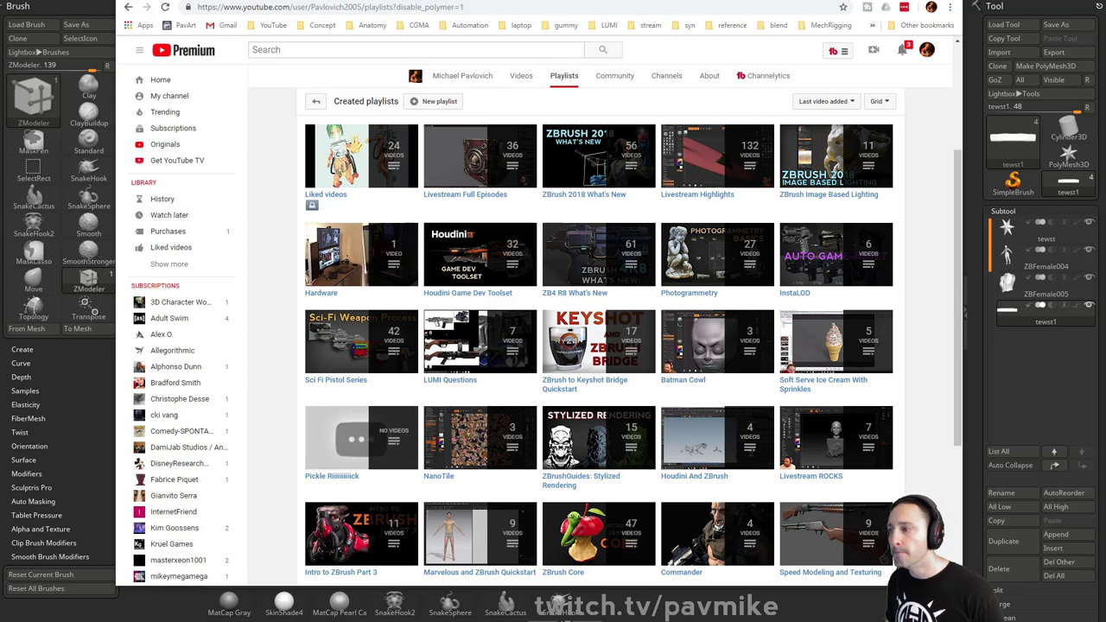
key(alt+Tab)
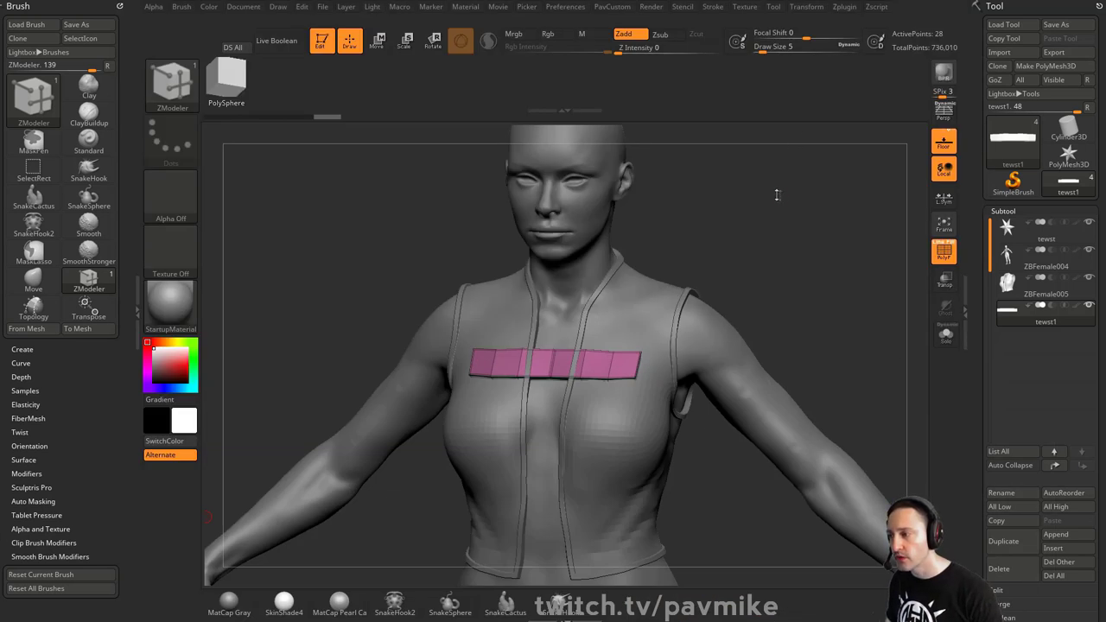
Expand the Deformation and Modify Topology settings to locate the Mirror and Mirror And Weld commands
mouse_move(779, 233)
alt+mouse_down()
mouse_move(785, 240)
mouse_move(820, 219)
mouse_move(764, 223)
alt+mouse_up()
key(s)
click(785, 243)
drag(983, 353, 983, 190)
drag(985, 415, 988, 194)
click(1009, 220)
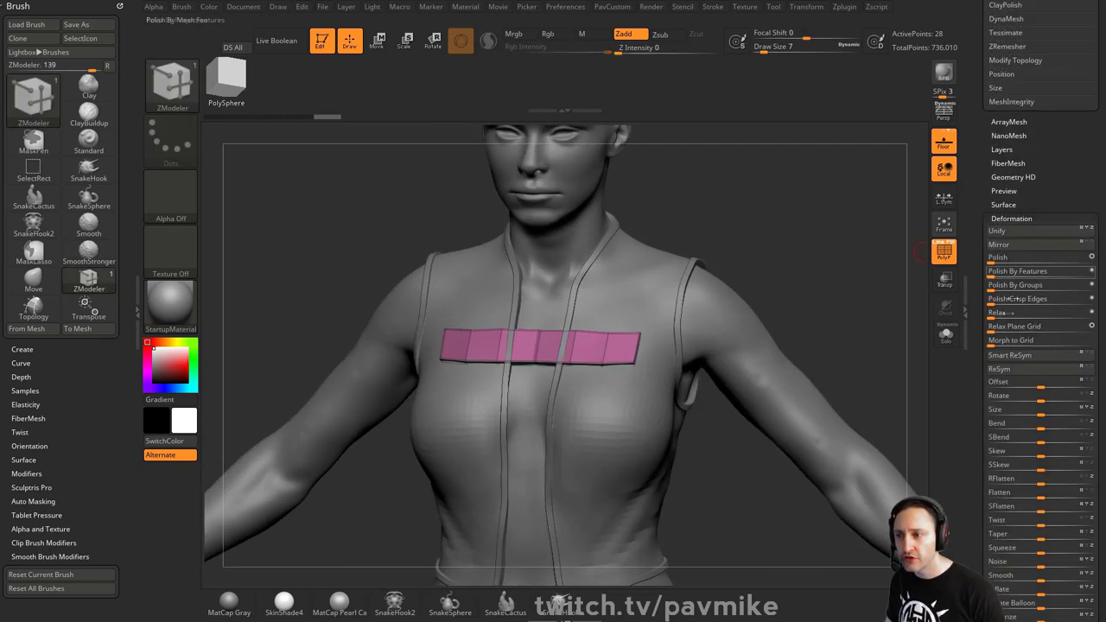
scroll(993, 259, up, 8)
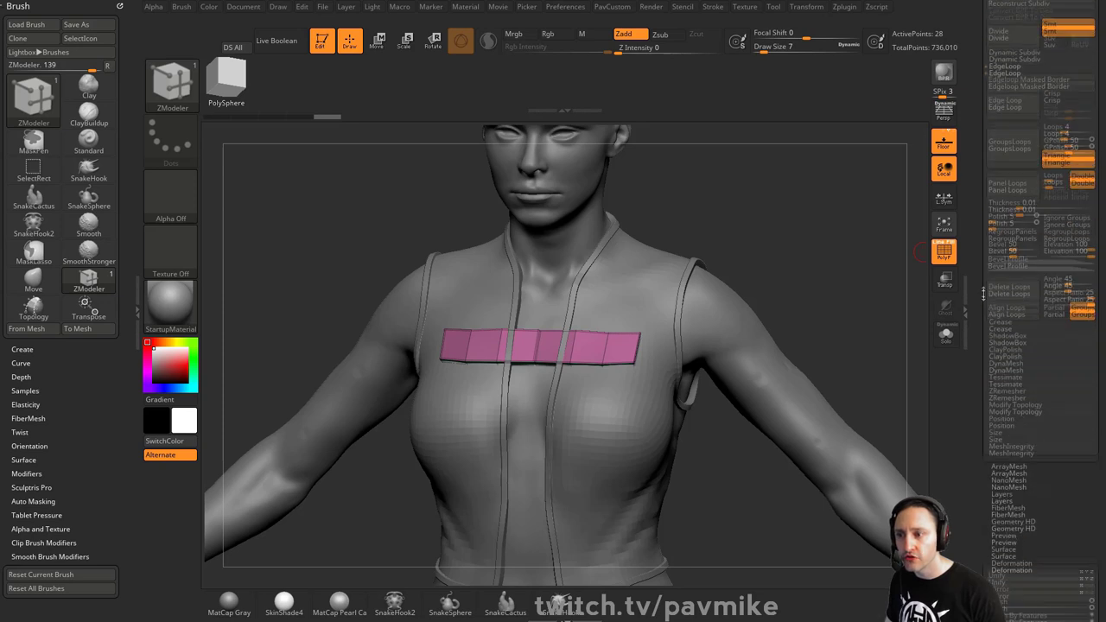
key(shift)
click(1015, 320)
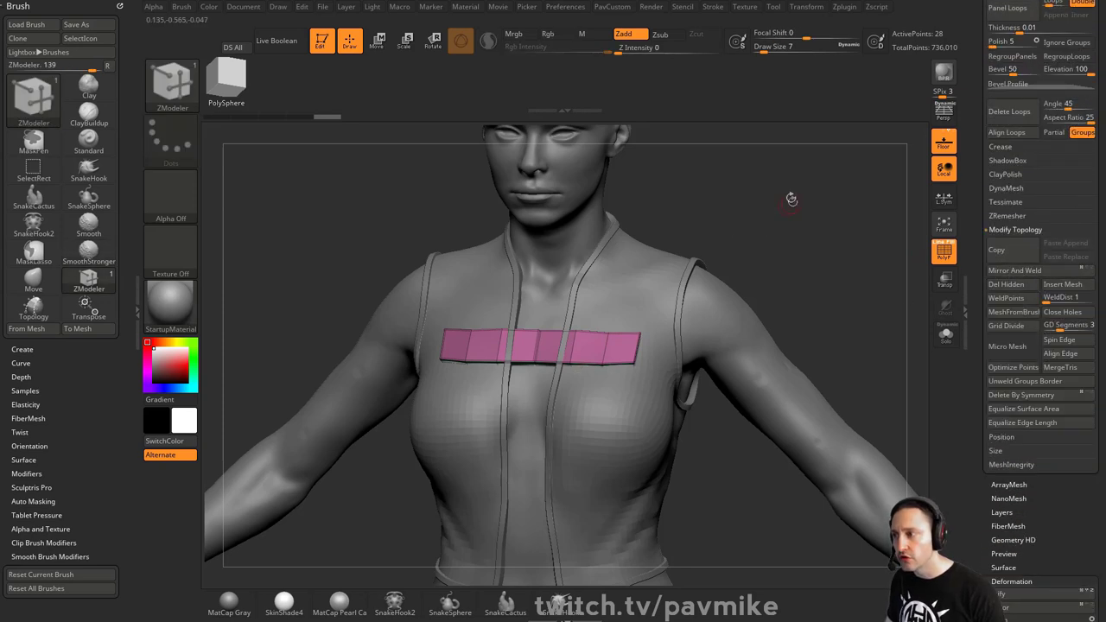
Remove all creases from the chest strip with UnCreaseAll
key(space)
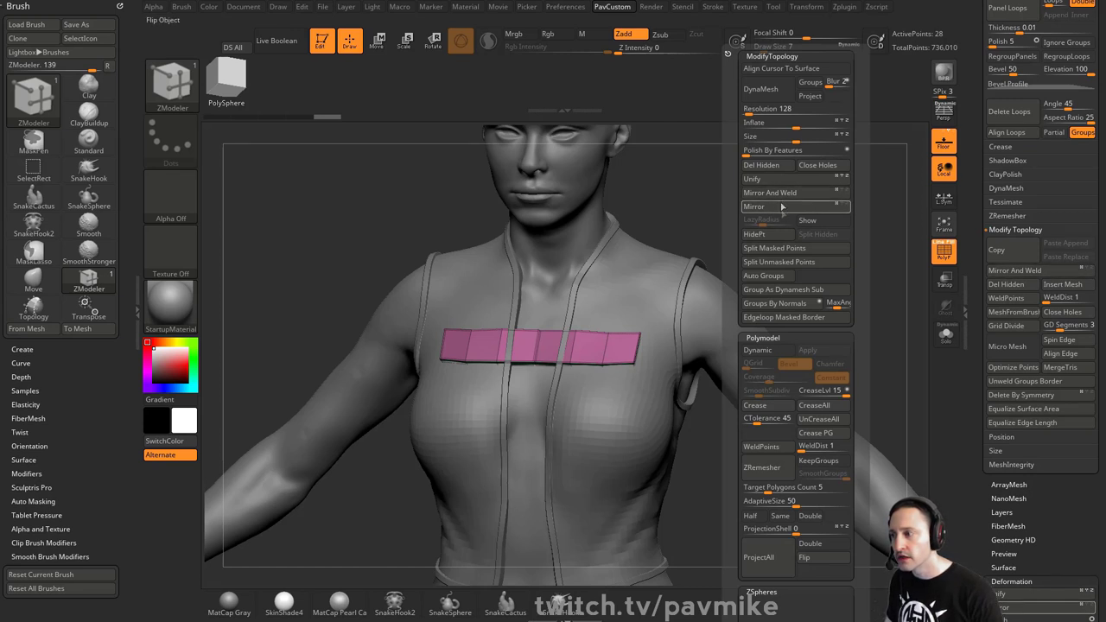
drag(825, 235, 840, 267)
key(space)
key(space)
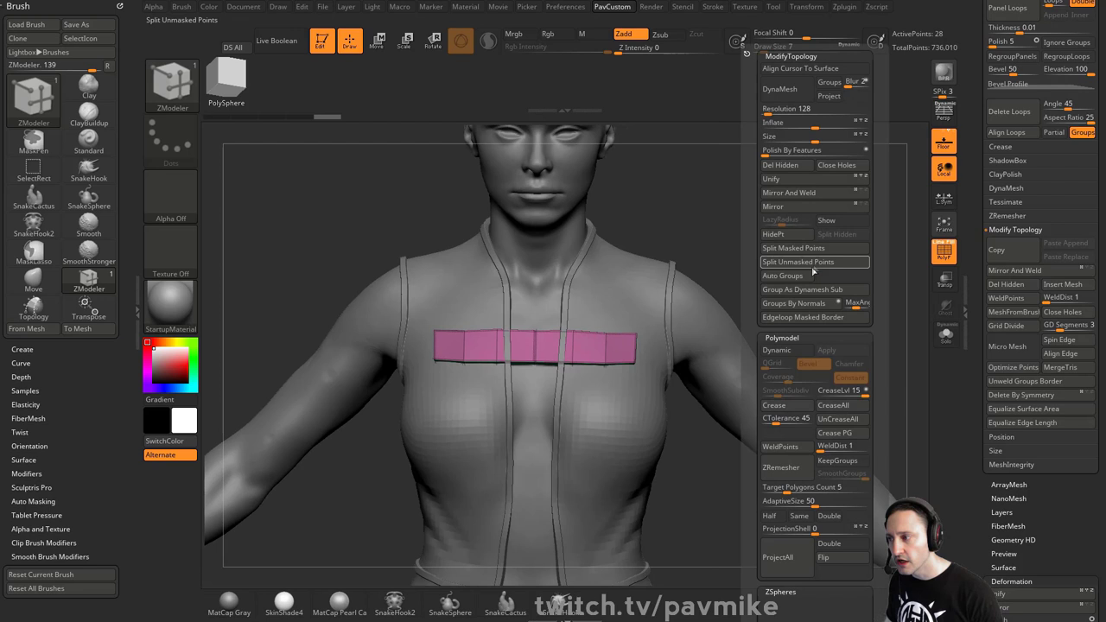
click(845, 418)
drag(724, 432, 691, 471)
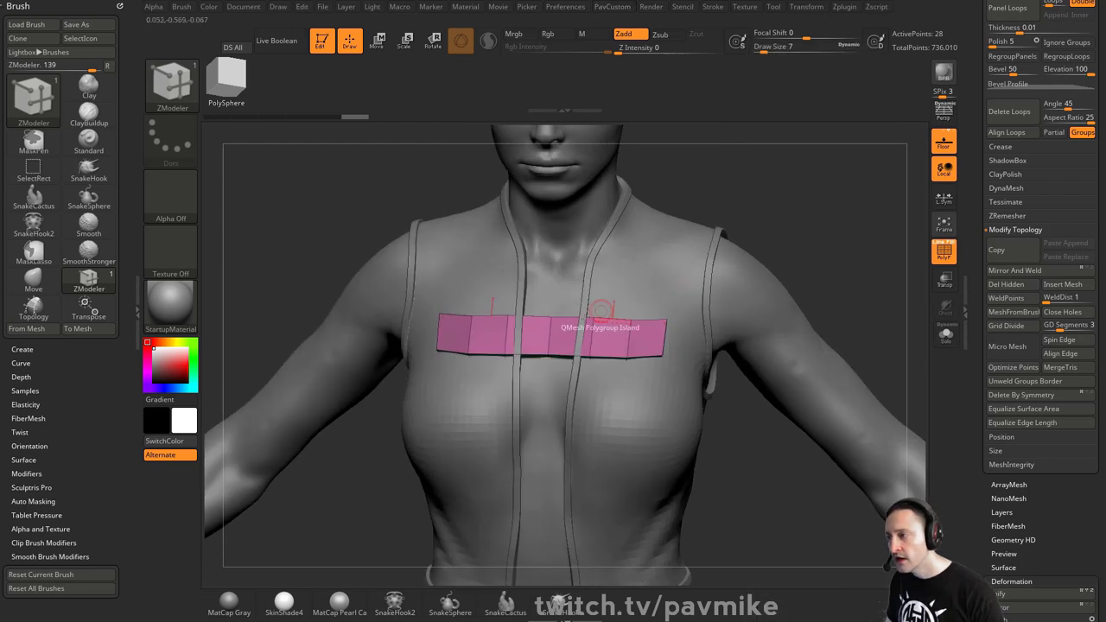
Switch to the Move brush, then isolate the strip subtool with Solo and hide the floor grid
key(b)
key(m)
key(v)
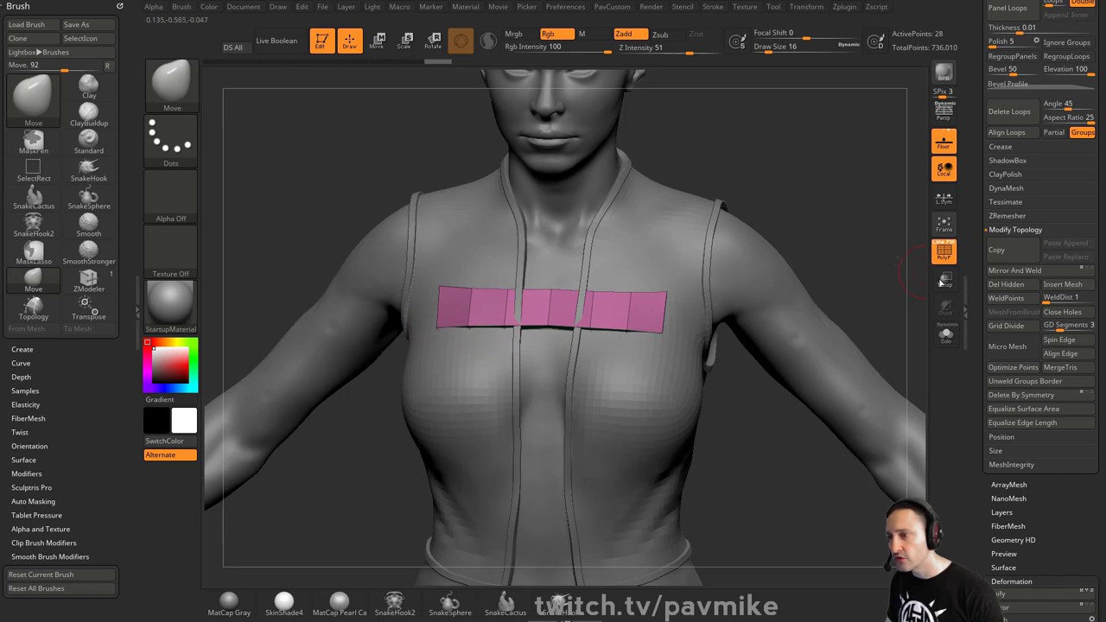
click(945, 335)
drag(827, 237, 817, 285)
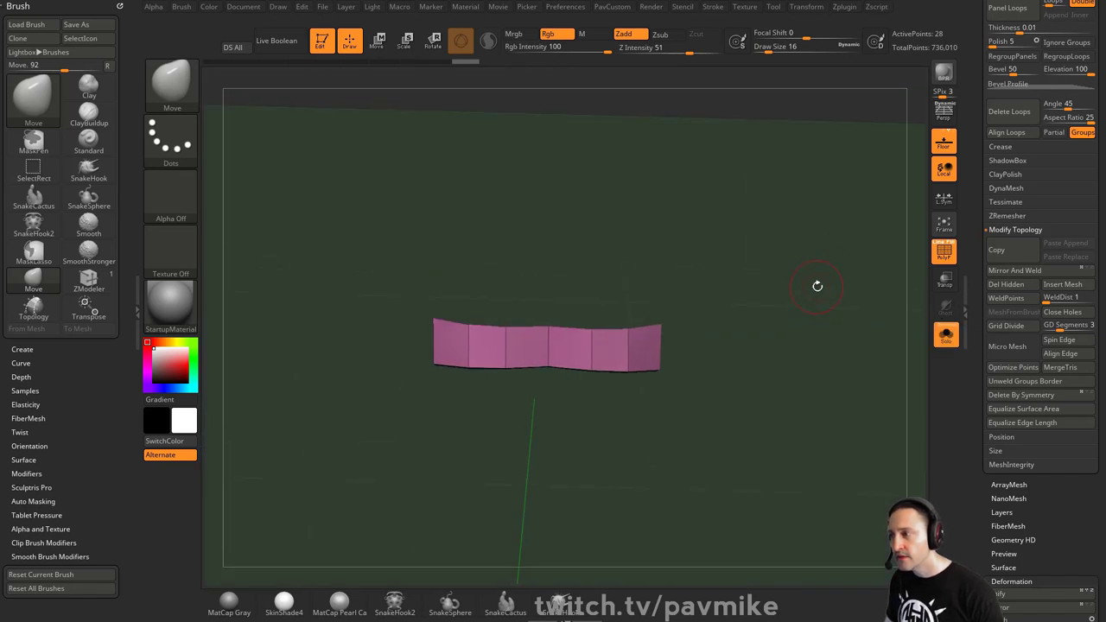
click(943, 141)
Mask the strip's lower edge and adjust the unmasked upper edge with the Move gizmo centred on it and its orientation reset
mouse_move(734, 275)
ctrl+mouse_down()
mouse_move(415, 330)
mouse_move(397, 346)
ctrl+mouse_up()
ctrl+click(393, 343)
drag(783, 212, 804, 249)
key(w)
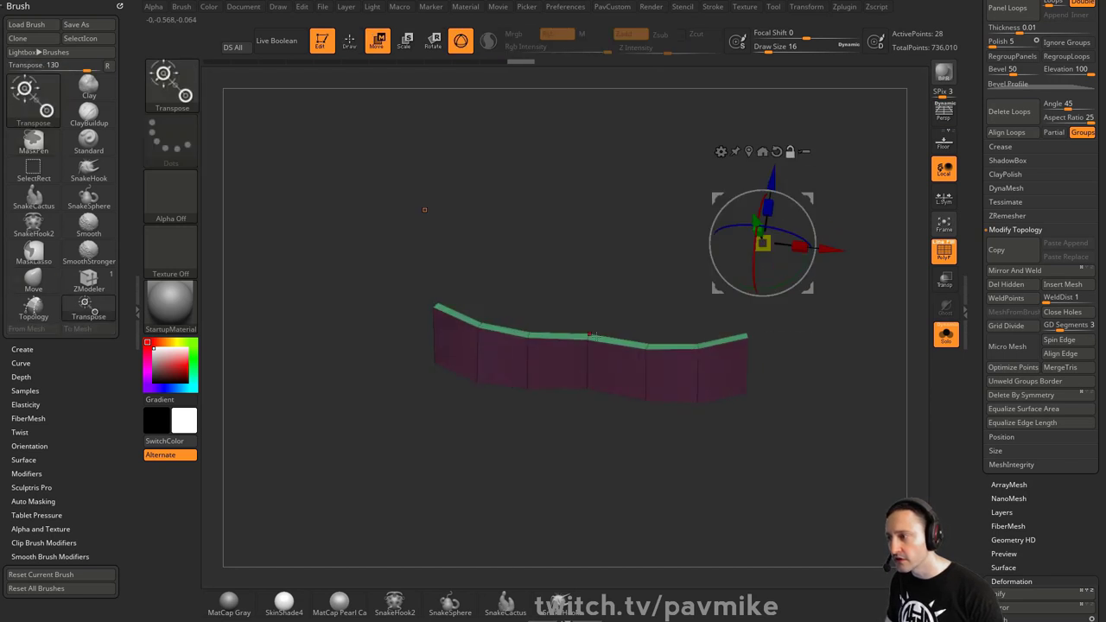
alt+click(589, 337)
mouse_move(663, 292)
mouse_down()
mouse_move(652, 251)
mouse_move(643, 284)
mouse_move(696, 307)
mouse_move(712, 286)
mouse_move(650, 269)
mouse_move(644, 332)
mouse_move(659, 306)
mouse_move(648, 298)
mouse_move(809, 235)
mouse_up()
click(601, 248)
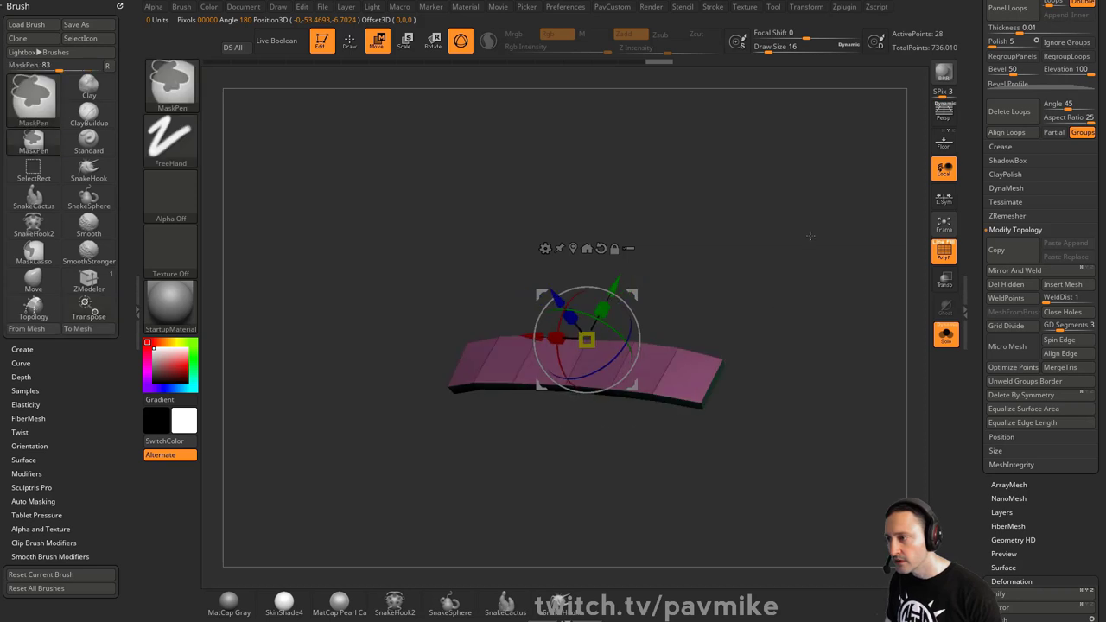
Return to draw mode with Solo off and nudge the middle of the strip with the Move brush at draw size 25
key(q)
drag(805, 294, 820, 328)
click(943, 336)
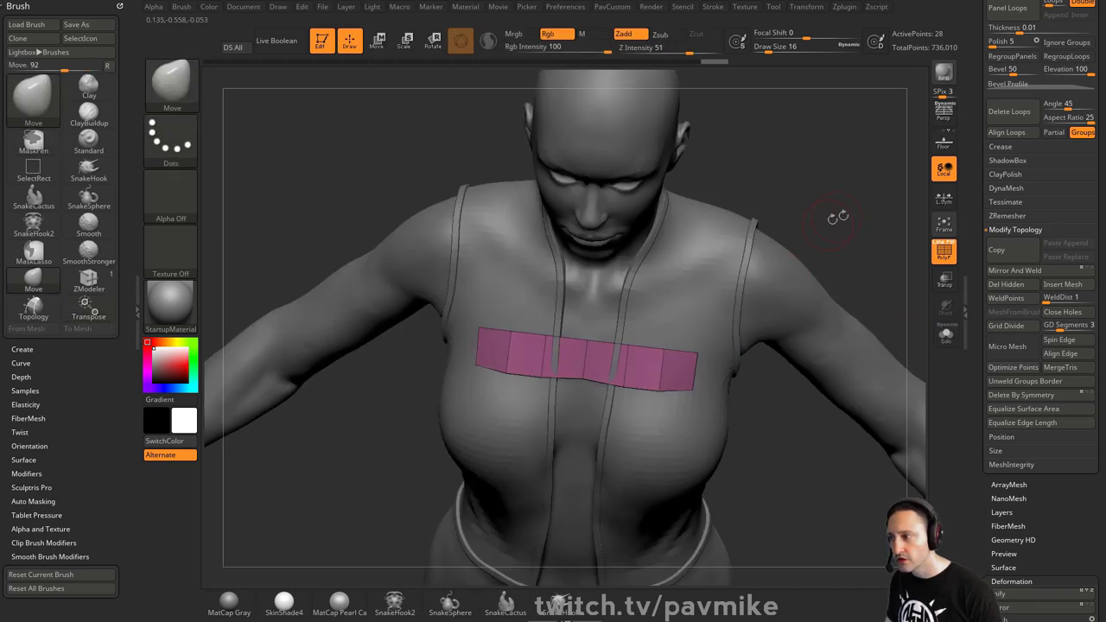
drag(837, 215, 866, 234)
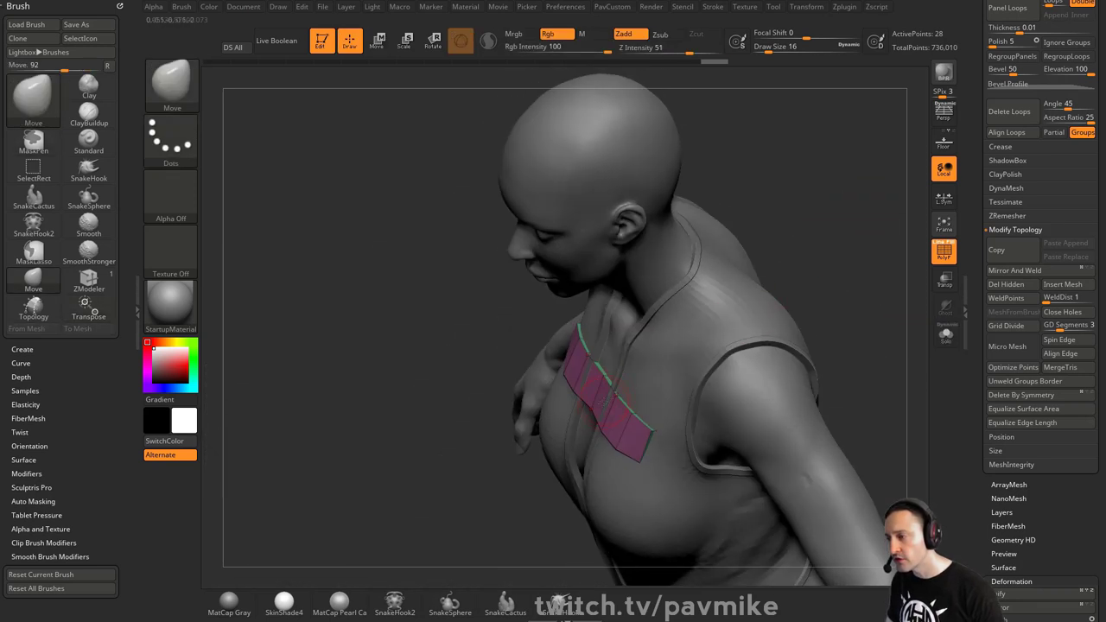
key(s)
drag(598, 404, 602, 403)
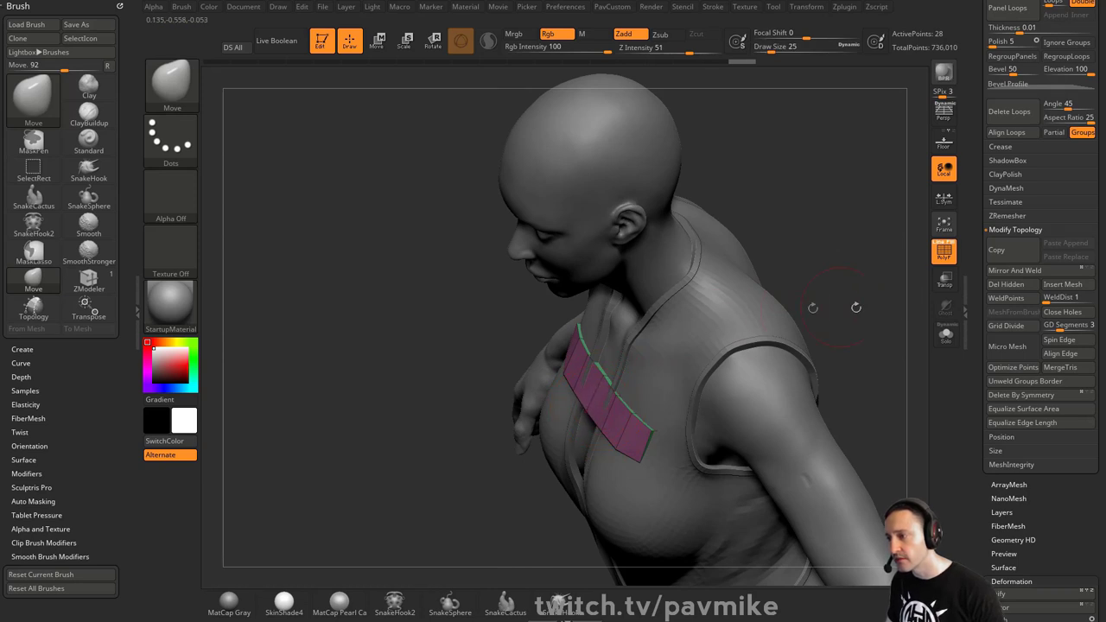
mouse_move(812, 308)
mouse_down()
mouse_move(778, 308)
mouse_move(806, 286)
mouse_up()
Switch to the Topology brush and set the draw size to 11
key(b)
key(s)
key(t)
key(b)
key(t)
key(o)
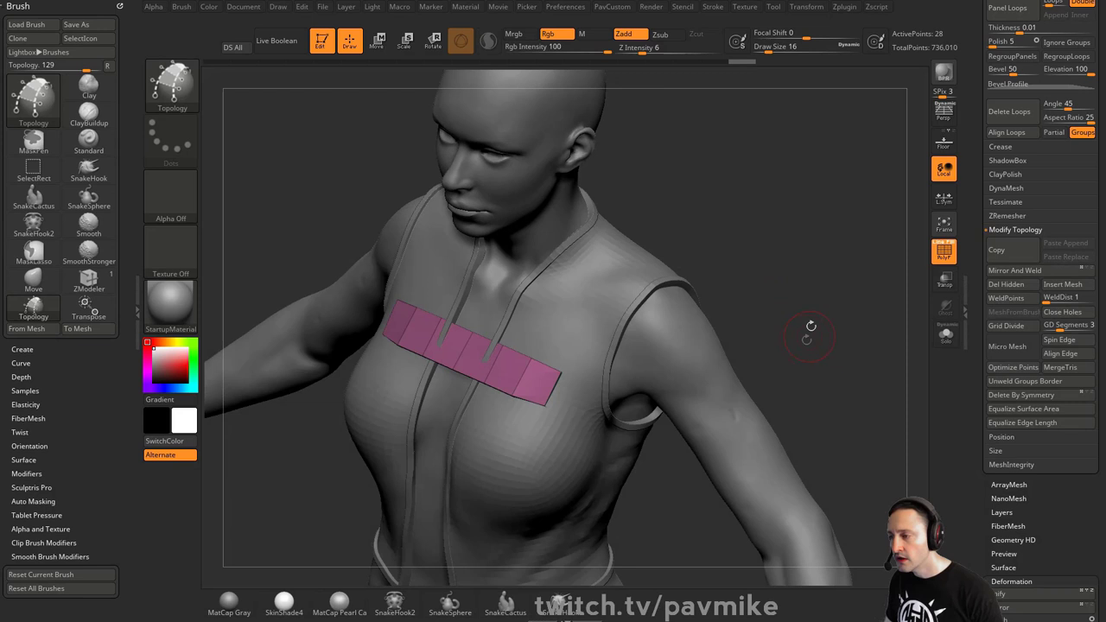
mouse_move(810, 326)
mouse_down()
mouse_move(820, 291)
mouse_move(624, 307)
mouse_move(660, 282)
mouse_up()
key(s)
key(s)
drag(744, 298, 774, 303)
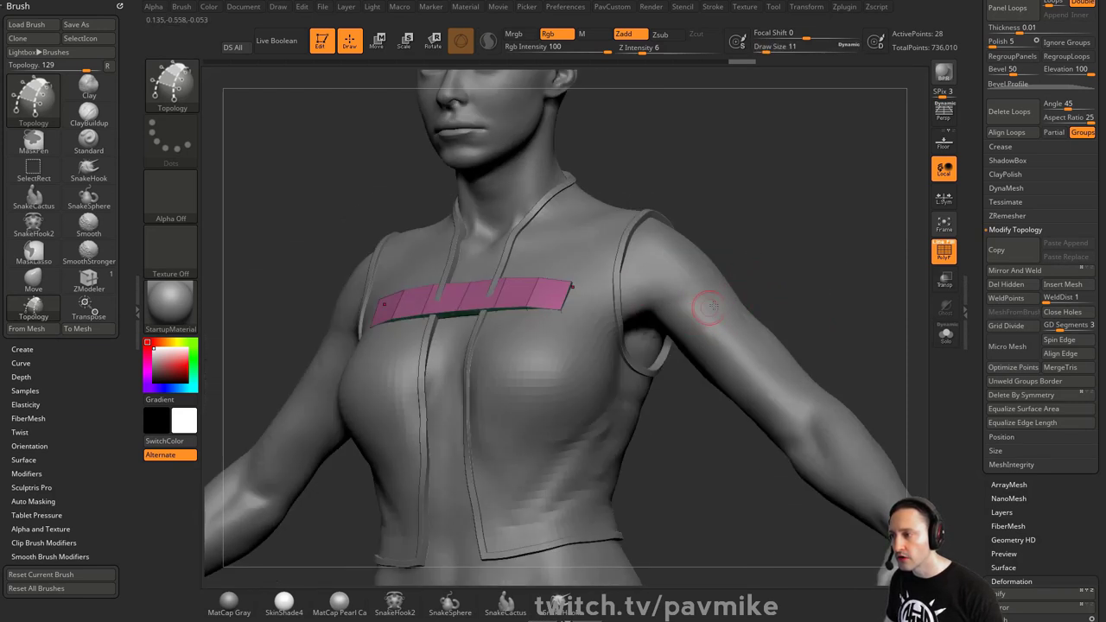
Draw crossing Topology curves from the side of the vest to the upper arm, forming a quad that bridges the armpit
drag(533, 444, 526, 447)
mouse_move(860, 284)
mouse_down()
mouse_move(832, 254)
mouse_move(821, 215)
mouse_move(829, 269)
mouse_move(793, 288)
mouse_move(805, 258)
mouse_move(798, 276)
mouse_up()
key(ctrl+z)
key(ctrl+z)
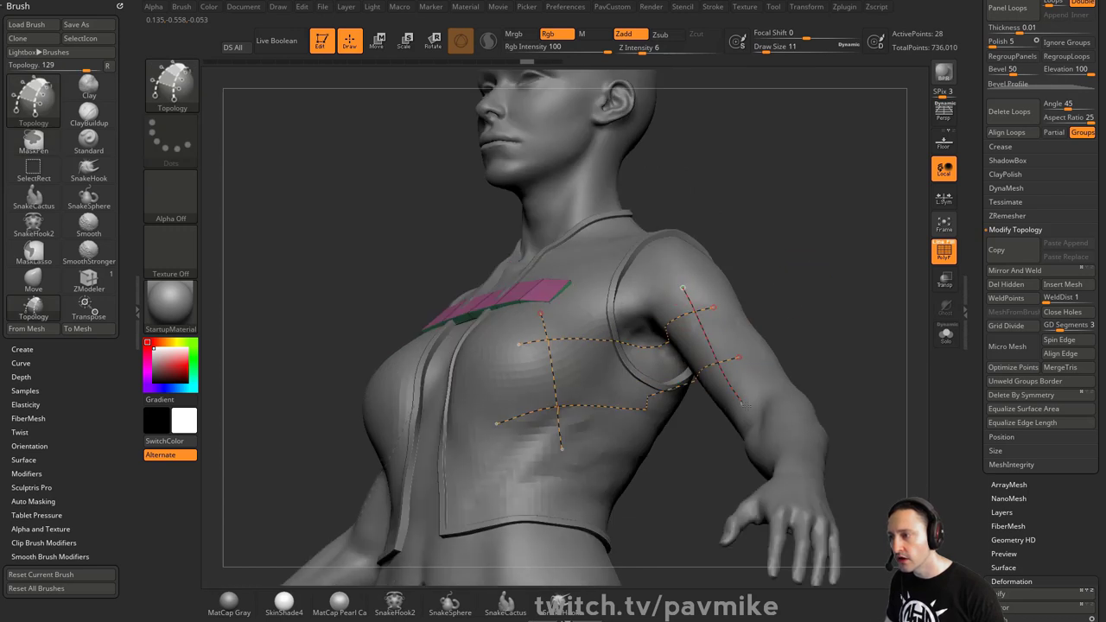
drag(843, 317, 602, 337)
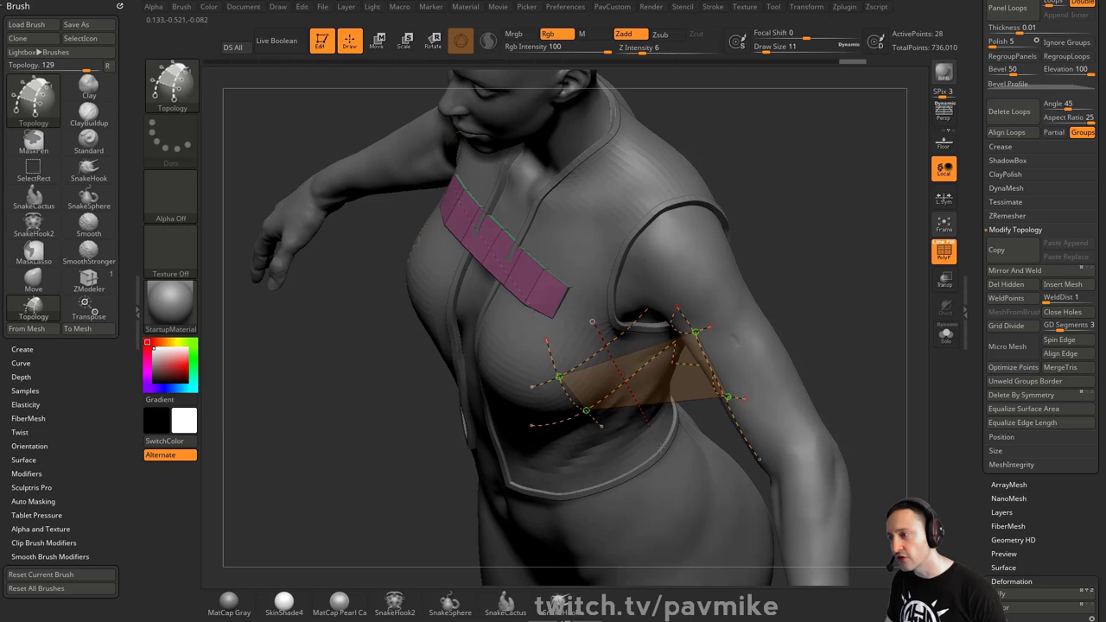
mouse_move(859, 316)
mouse_down()
mouse_move(804, 302)
mouse_move(578, 380)
mouse_up()
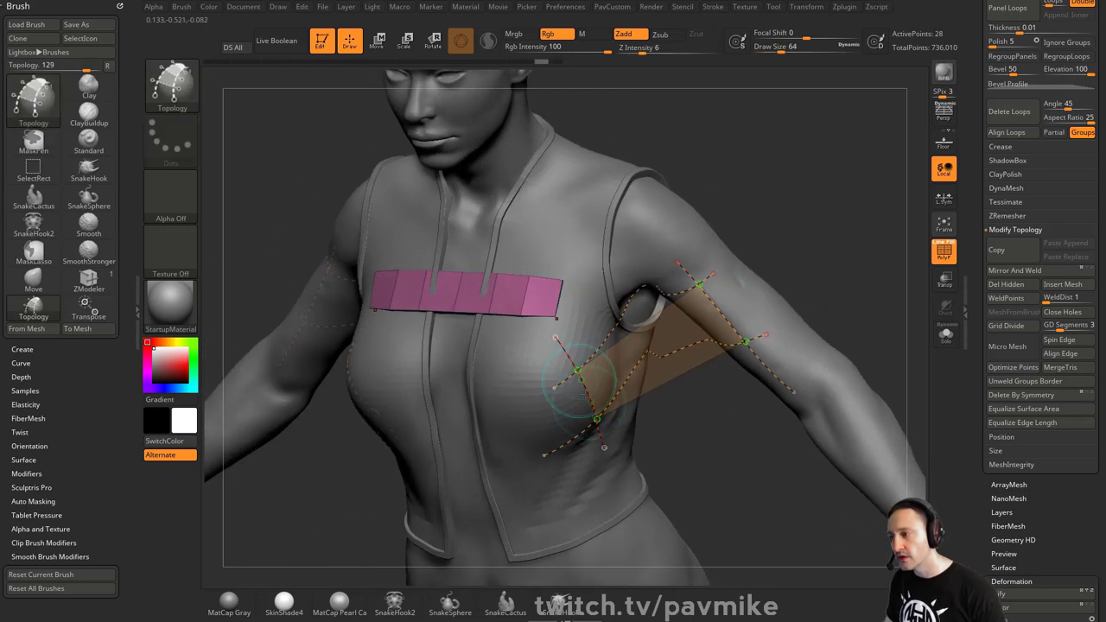
drag(818, 248, 581, 369)
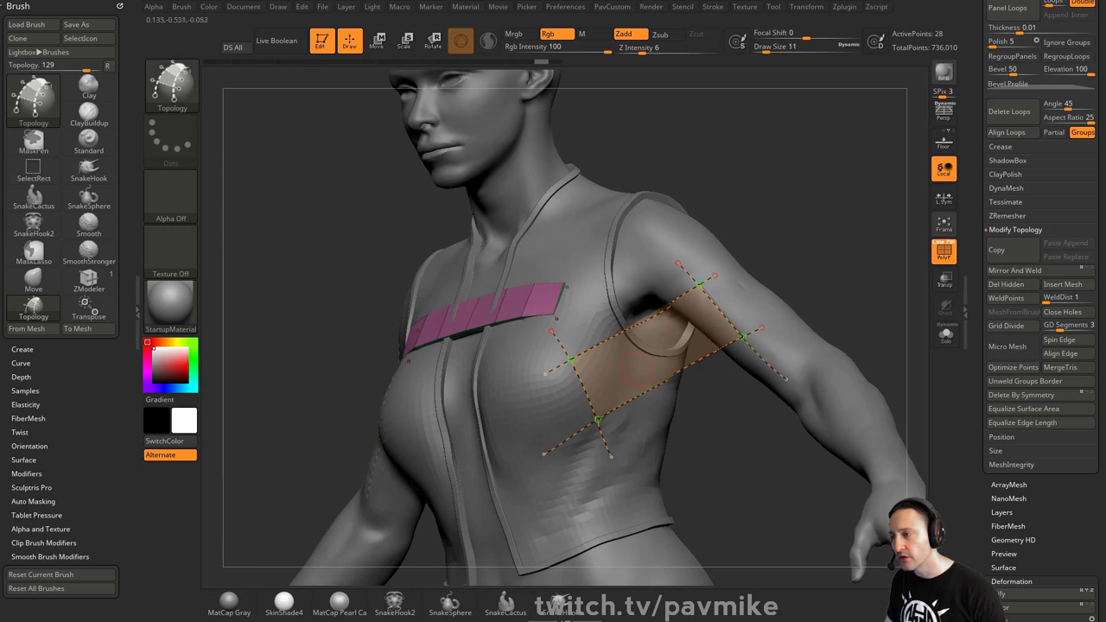
Try subdividing the armpit bridge with extra cross curves and generate mesh from the quad between vest and arm
mouse_move(788, 272)
mouse_down()
mouse_move(832, 256)
mouse_move(795, 235)
mouse_move(743, 232)
mouse_up()
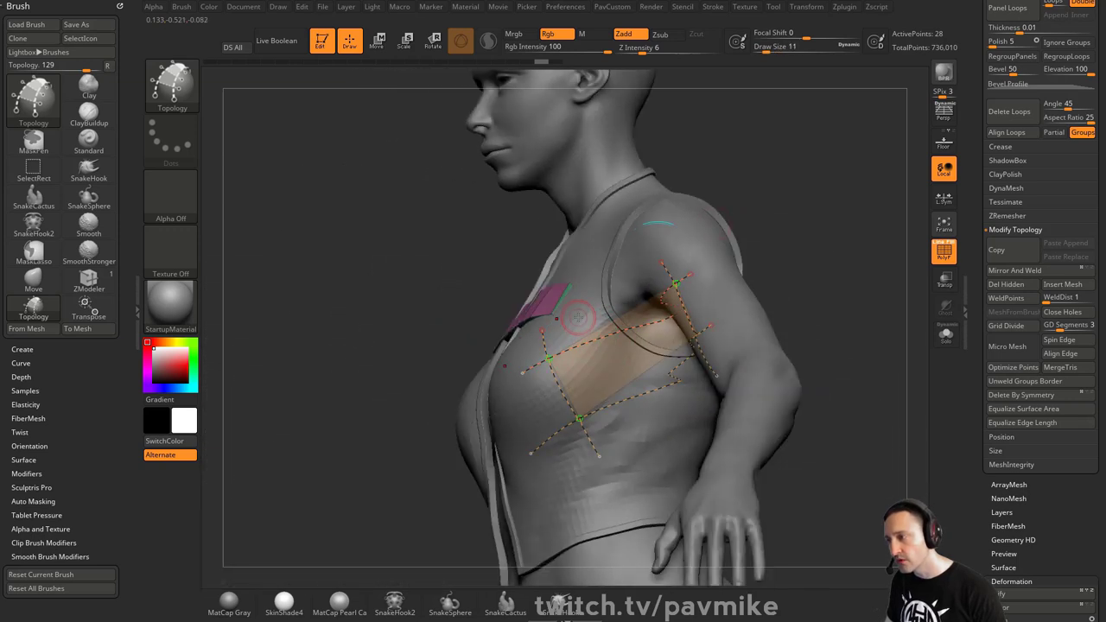
drag(844, 257, 639, 280)
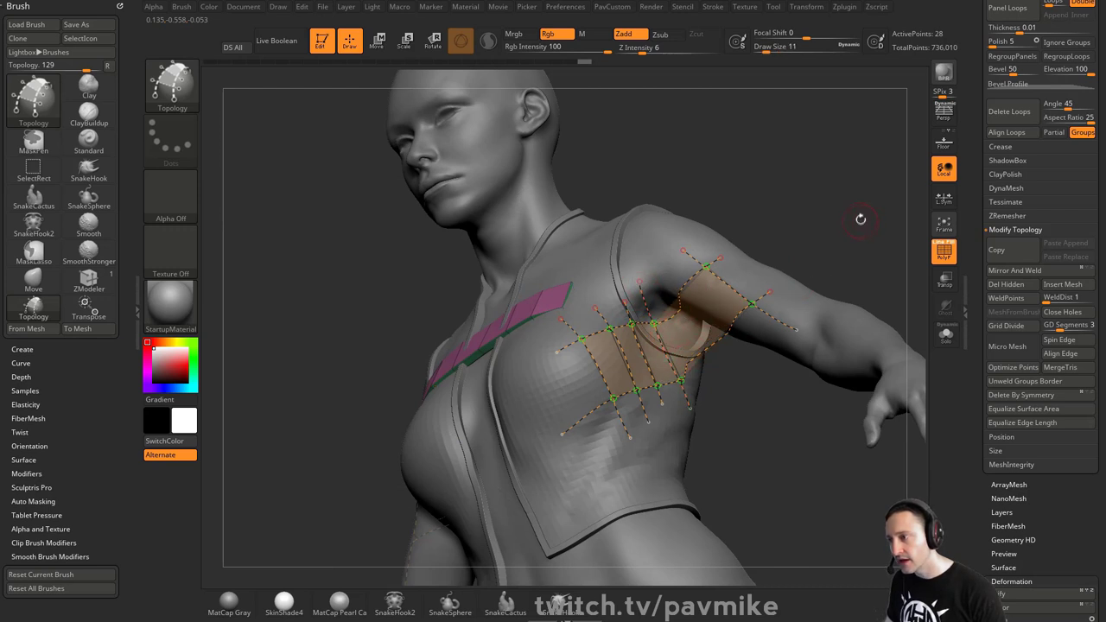
key(ctrl)
mouse_move(847, 212)
mouse_down()
mouse_move(818, 279)
mouse_move(771, 230)
mouse_up()
click(750, 288)
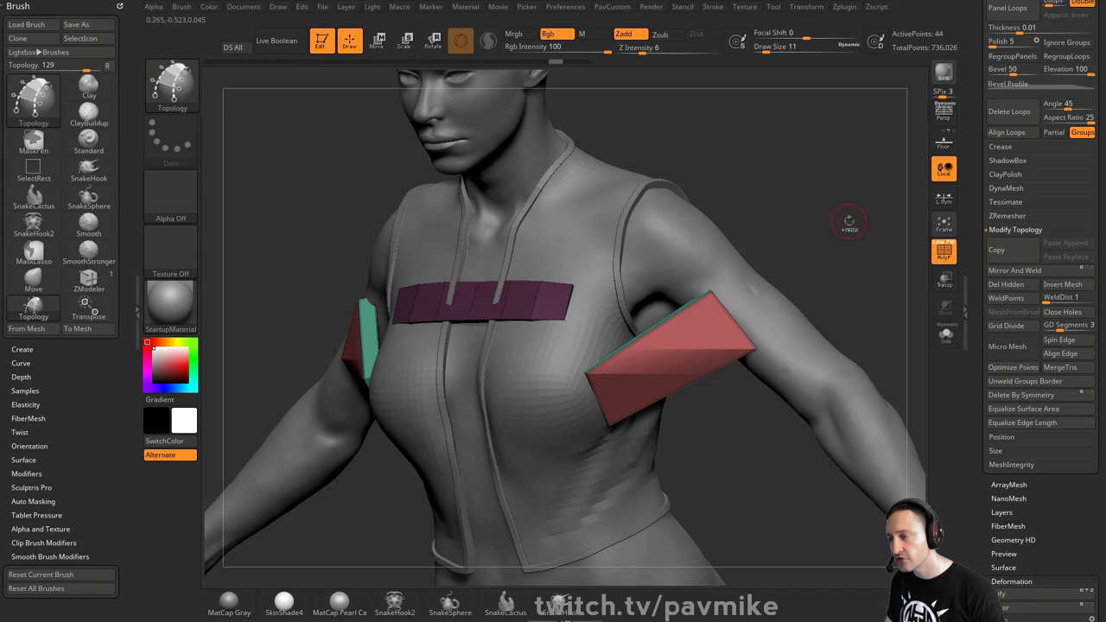
Undo the generated armpit mesh, set the draw size to 4 and clear the Topology curves
key(ctrl+z)
drag(828, 230, 822, 230)
drag(821, 235, 749, 269)
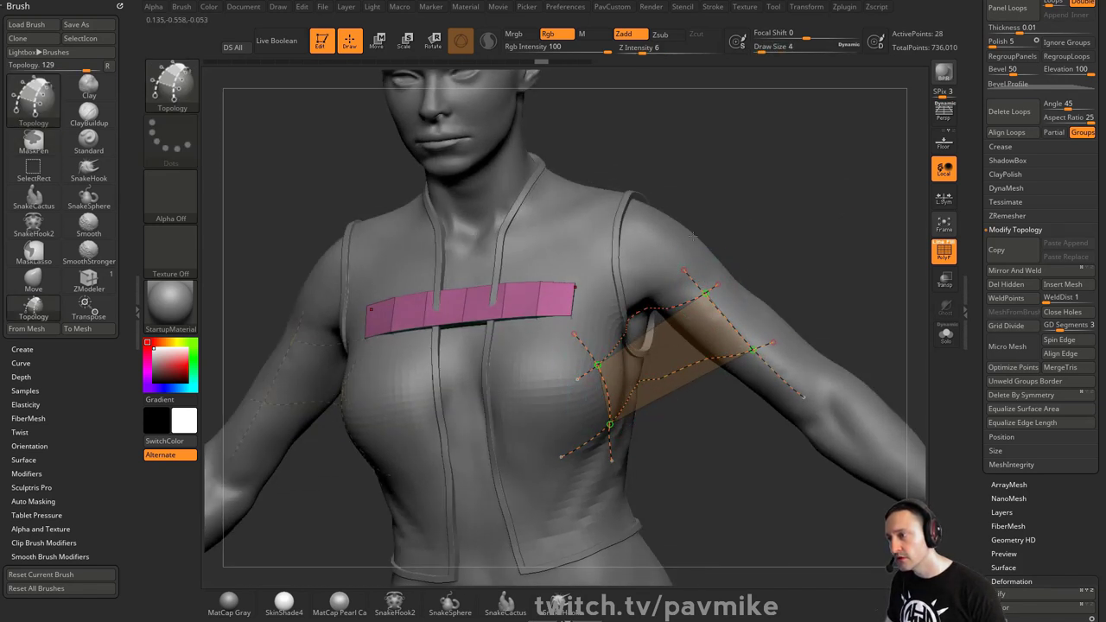
key(ctrl)
mouse_move(817, 223)
mouse_down()
mouse_move(863, 217)
mouse_move(866, 185)
mouse_move(867, 235)
mouse_move(852, 264)
mouse_up()
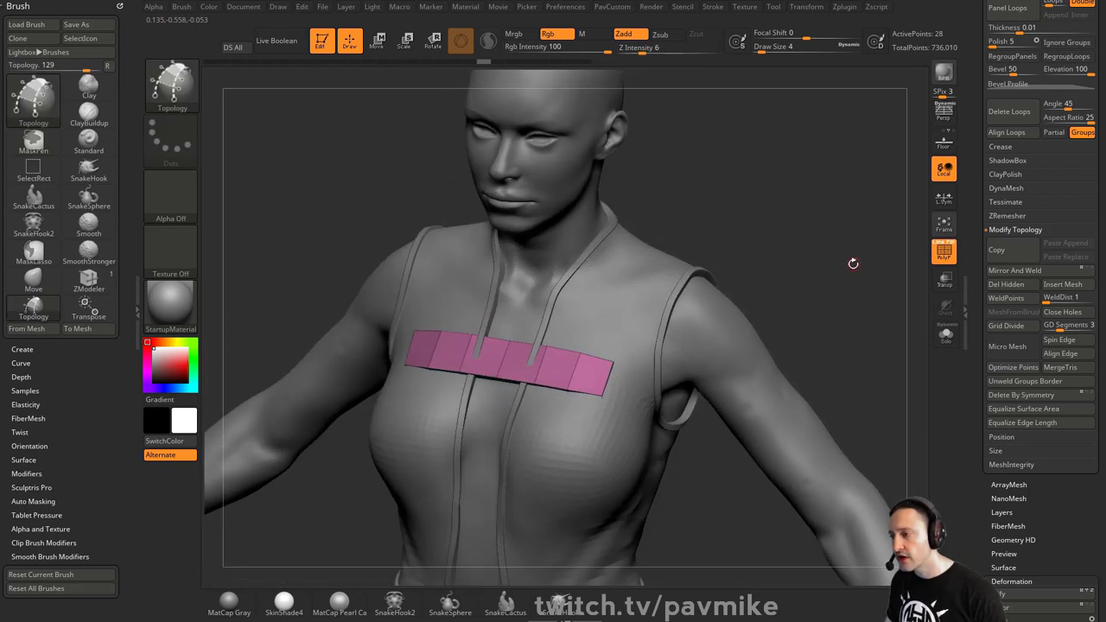
Nudge the chest strip into place against the vest with the Move brush at draw size 13
drag(786, 288, 689, 333)
key(b)
key(m)
key(v)
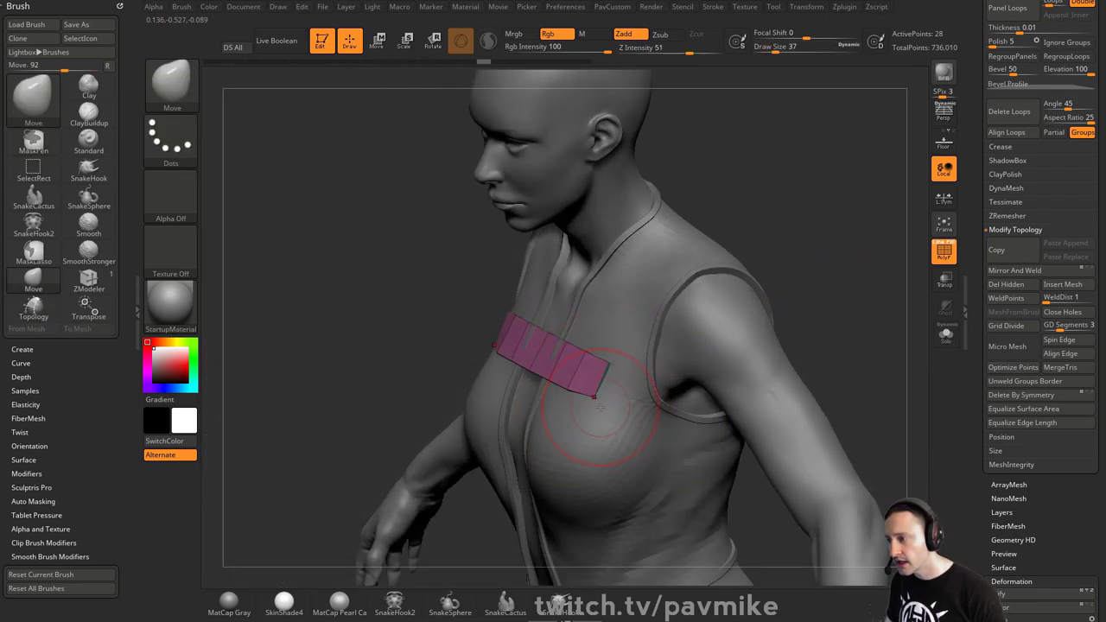
mouse_move(828, 239)
mouse_down()
mouse_move(857, 224)
mouse_move(856, 242)
mouse_move(834, 249)
mouse_up()
key([)
key([)
drag(733, 275, 594, 333)
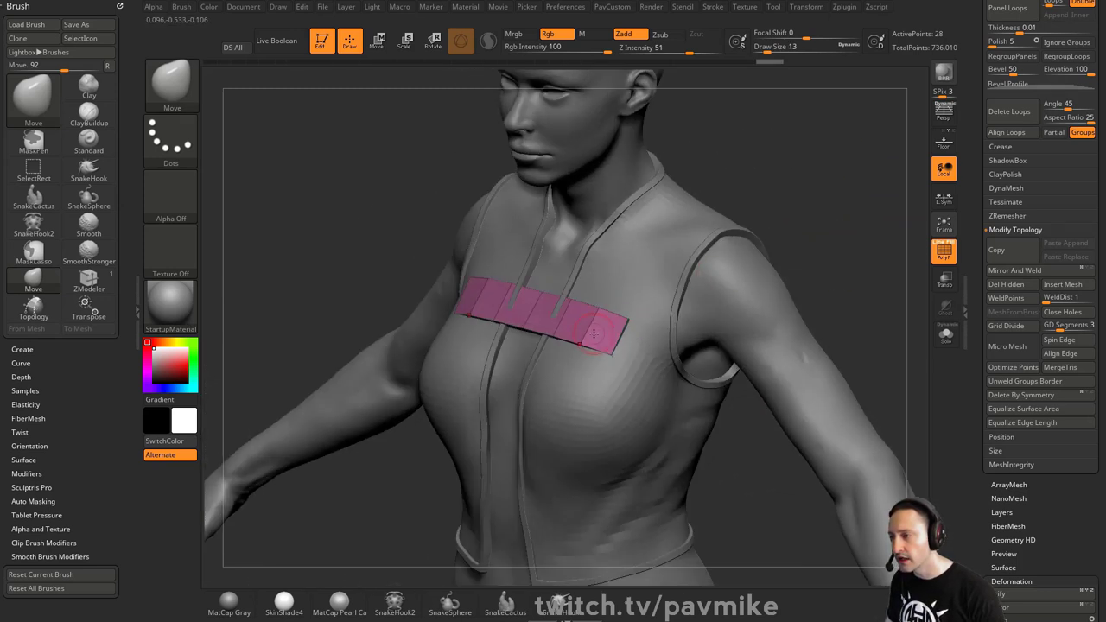
drag(837, 245, 590, 367)
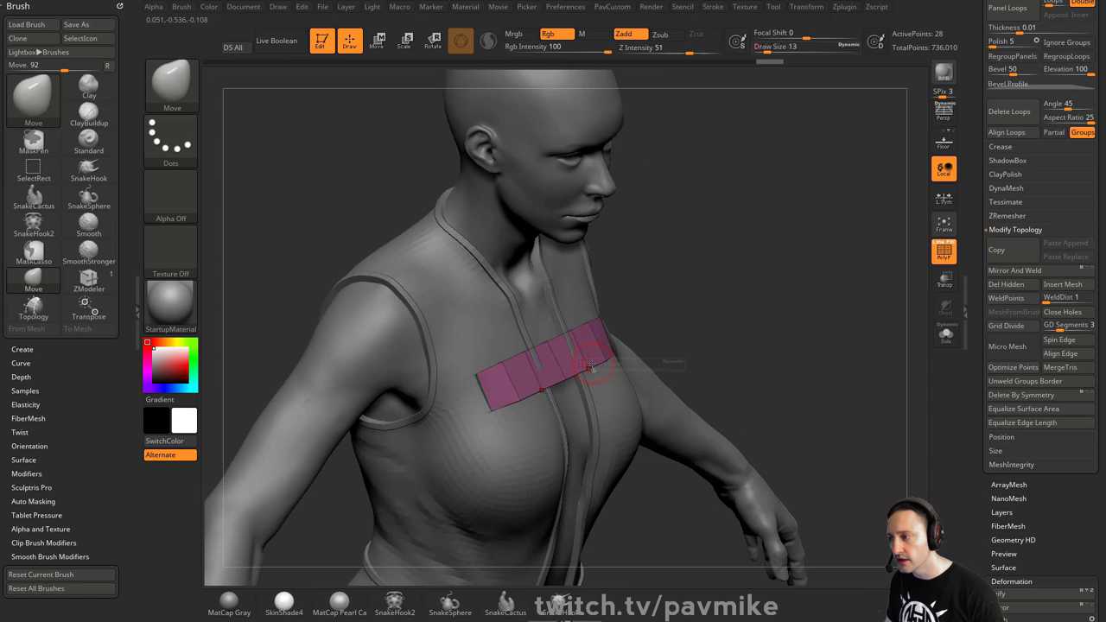
Set the draw size to 5, isolate the chest strip in Solo mode and frame it
key(w)
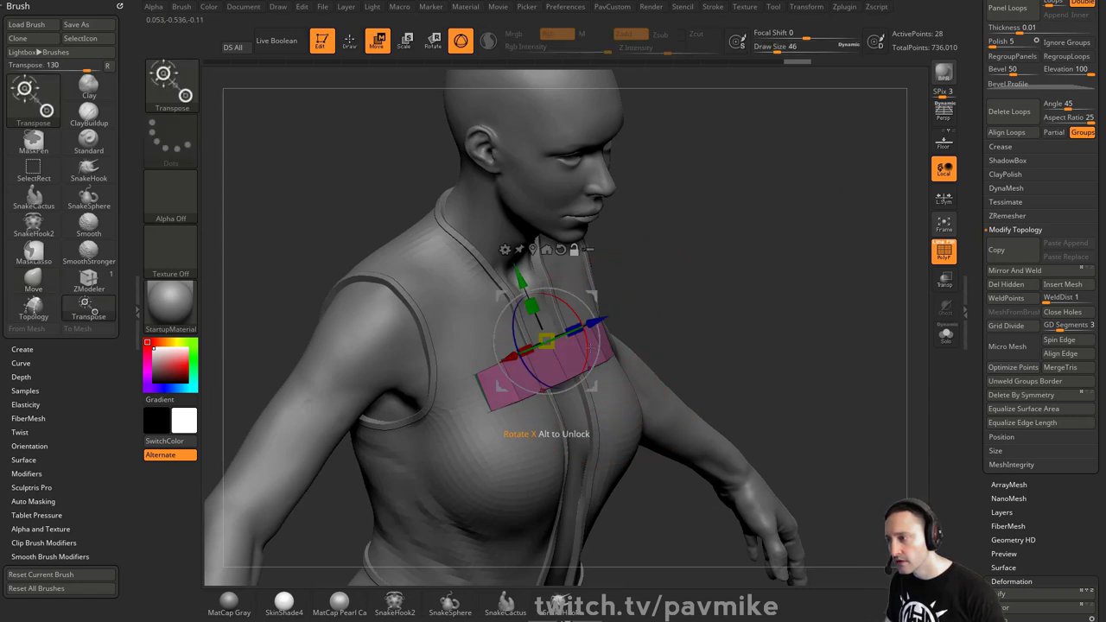
key(q)
drag(662, 294, 795, 276)
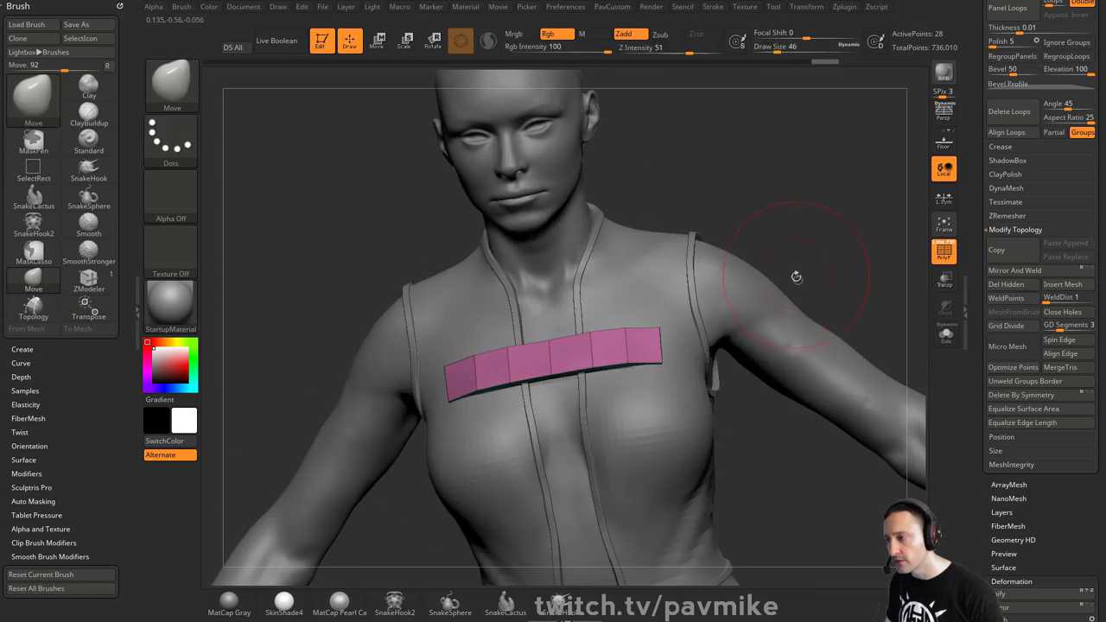
drag(597, 376, 846, 233)
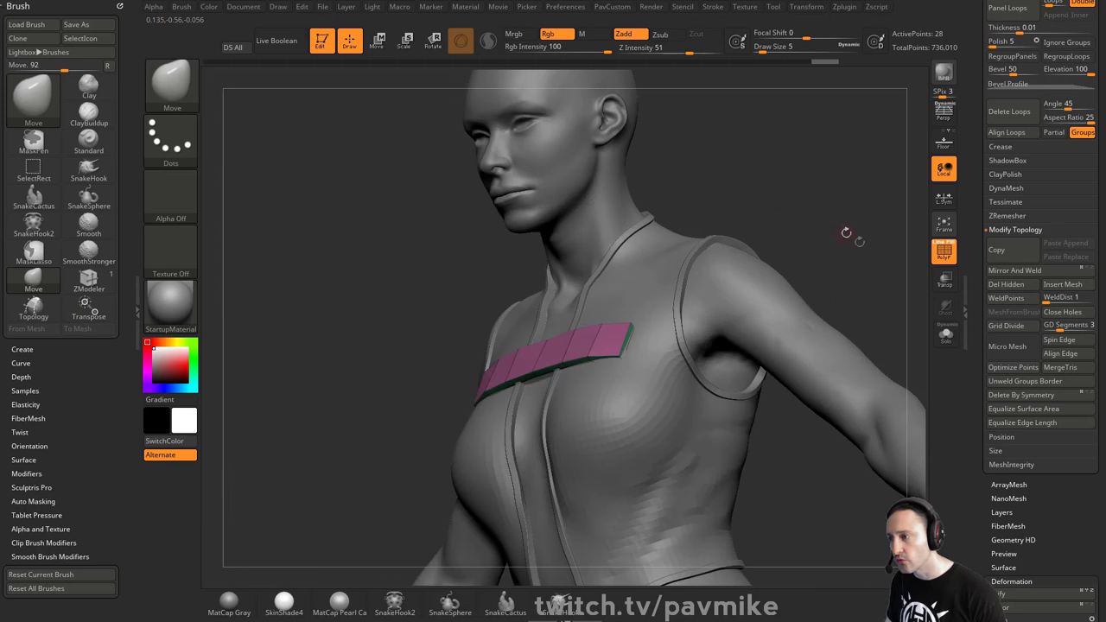
click(939, 333)
drag(875, 272, 834, 234)
key(f)
drag(825, 324, 803, 363)
With ZModeler QMesh targeting A Single Poly, pull a separate block out of the strip's end polygon, mirrored on both ends
key(b)
key(z)
key(m)
key(space)
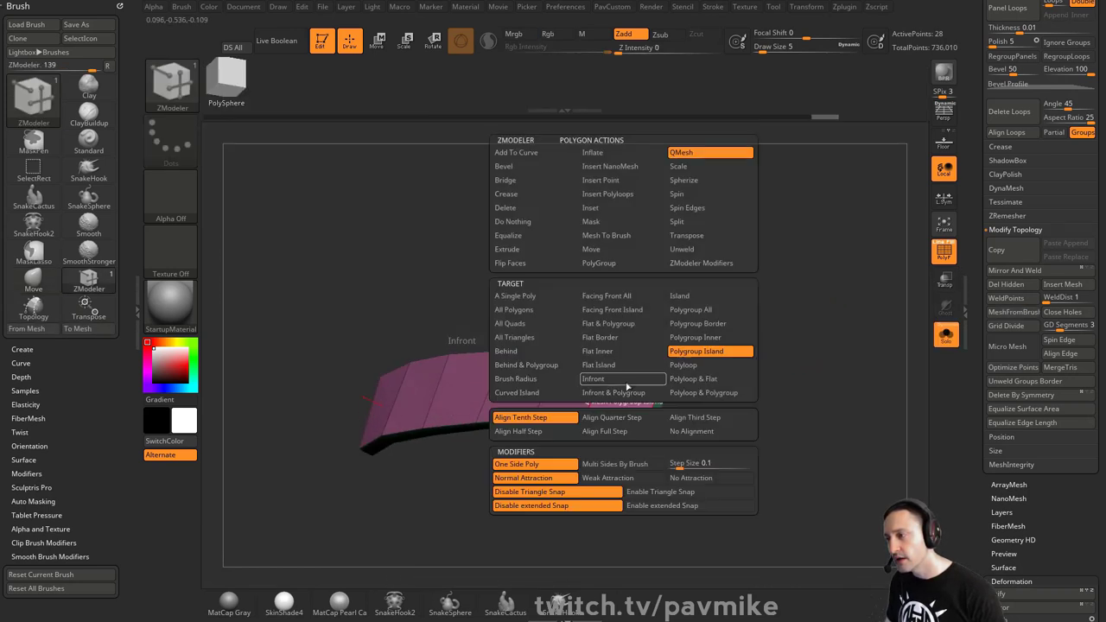
click(515, 296)
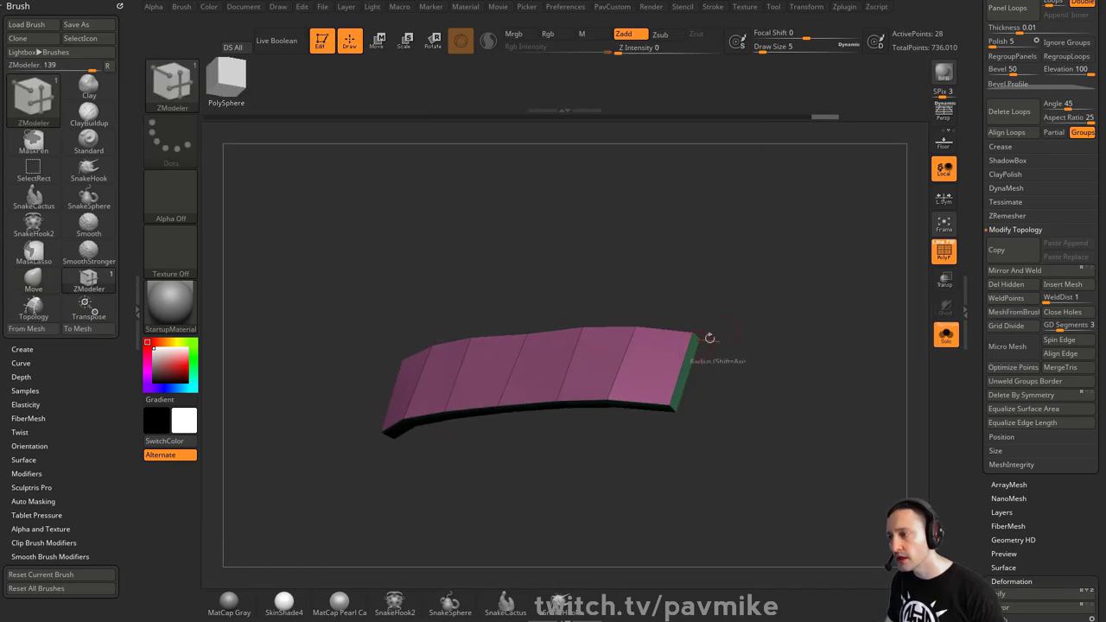
click(652, 362)
drag(641, 361, 635, 353)
Set the QMesh target to Polygroup Island and inspect the gap between the end blocks and the strip
drag(794, 311, 670, 324)
drag(740, 291, 670, 294)
key(space)
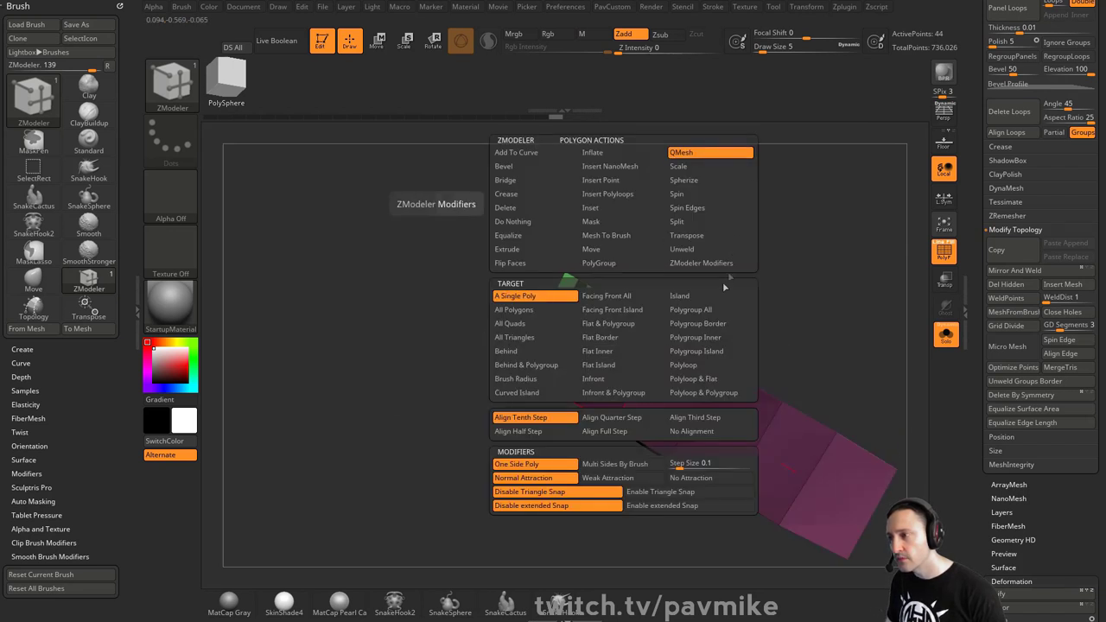
click(697, 351)
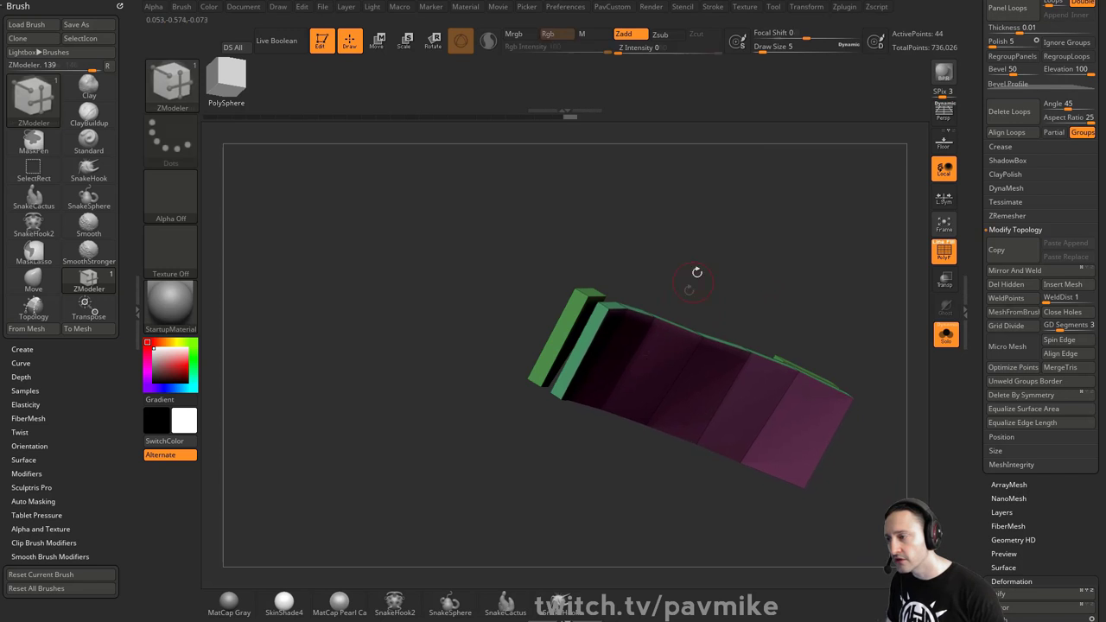
drag(697, 272, 665, 331)
drag(621, 304, 637, 311)
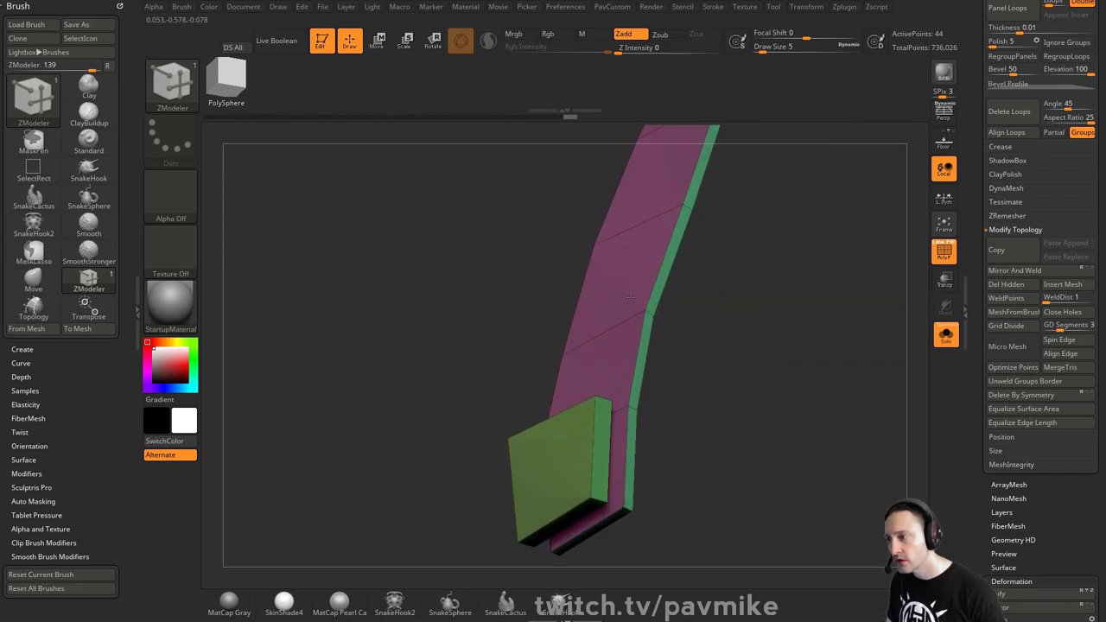
drag(709, 315, 626, 370)
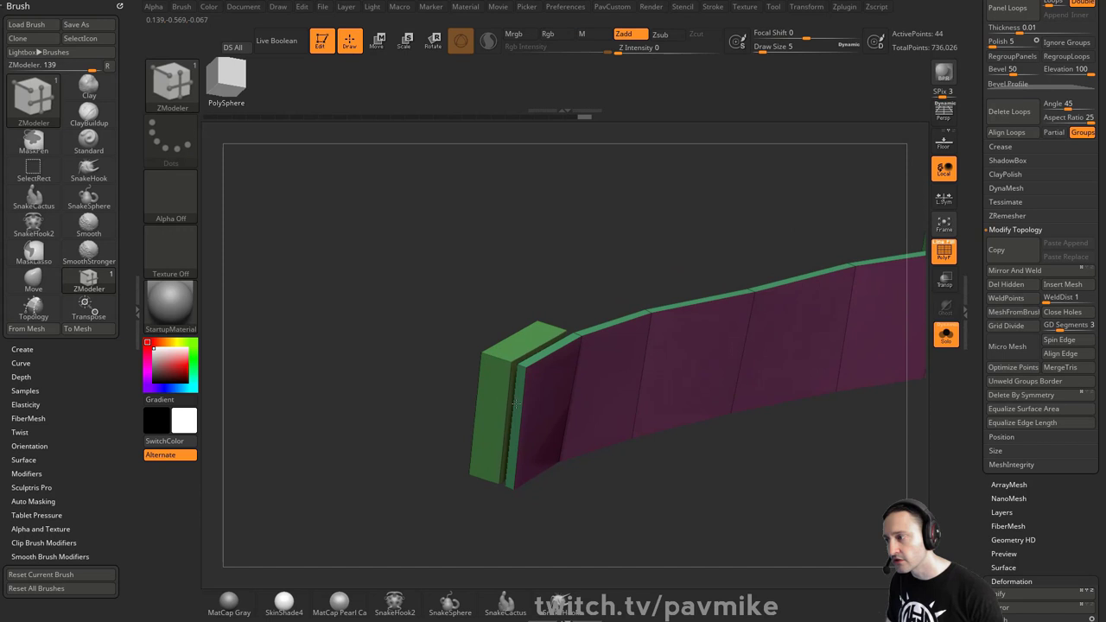
drag(515, 403, 544, 347)
drag(461, 373, 596, 363)
Delete the outer end polygons of the block and the strip using the ZModeler Delete action on A Single Poly
key(space)
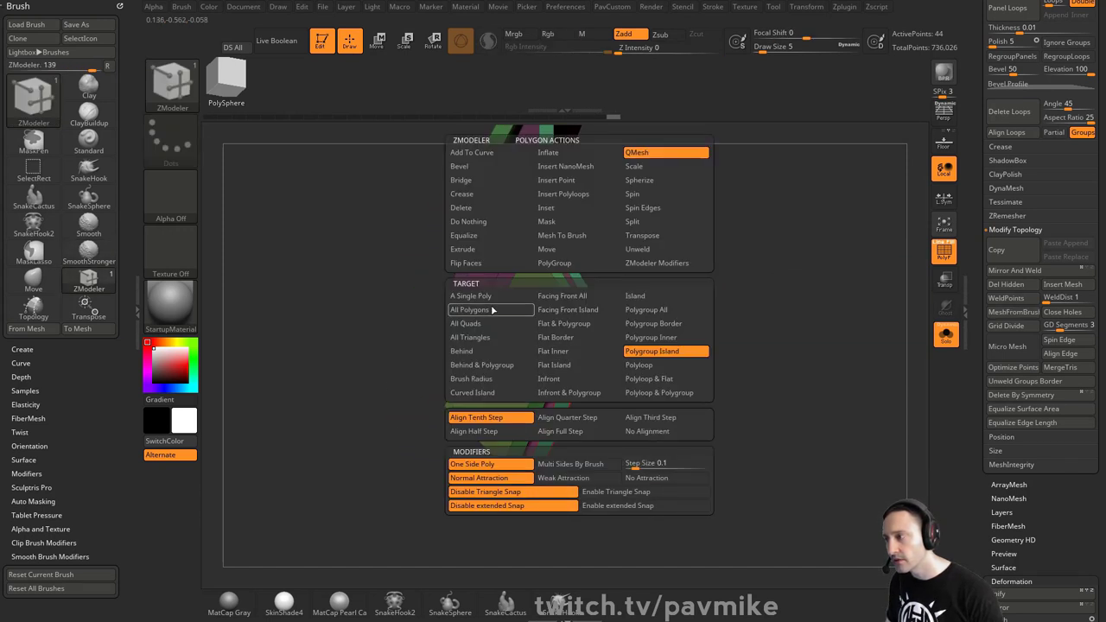
click(493, 214)
click(471, 295)
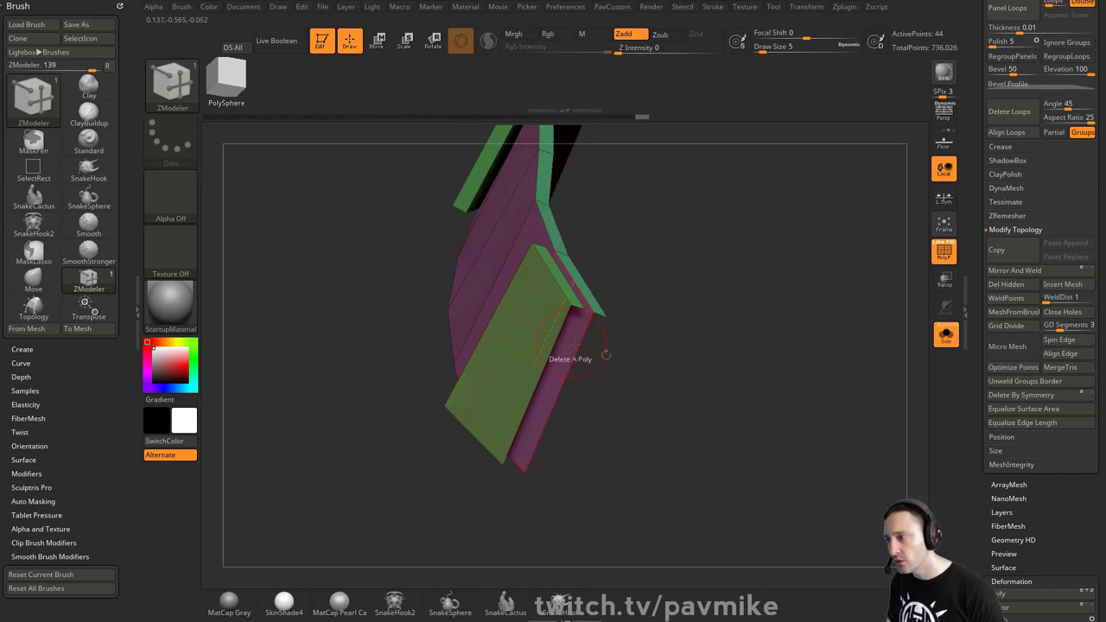
key(q)
Turn on Double in the display properties so the strip's faces are shown from both sides
drag(792, 545, 789, 476)
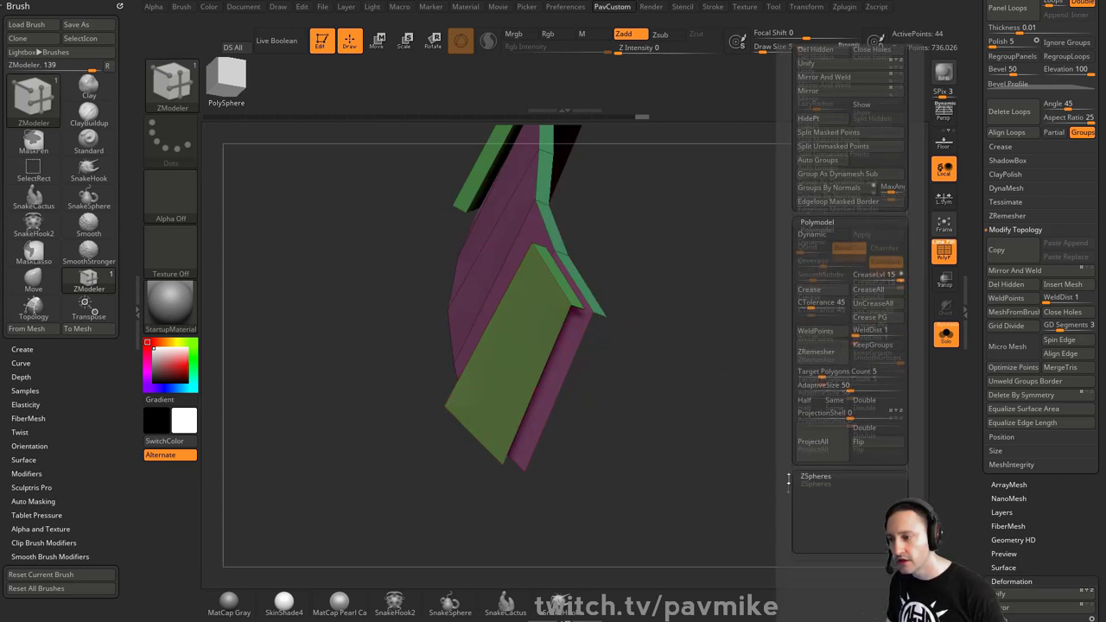
click(864, 427)
drag(979, 449, 974, 315)
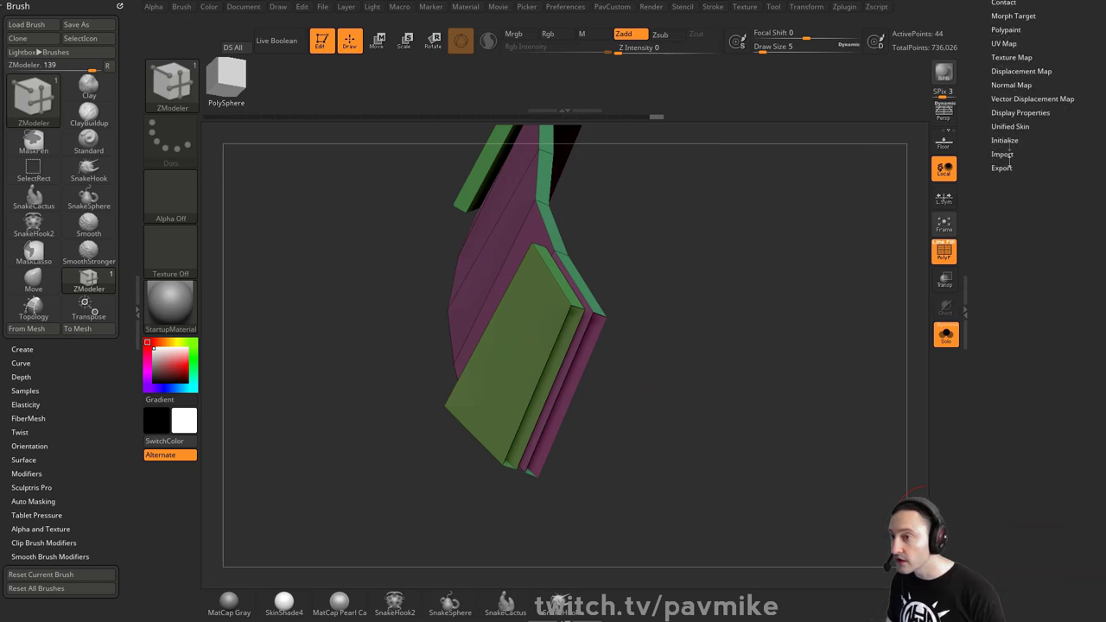
click(1020, 112)
click(1002, 256)
key(shift+space)
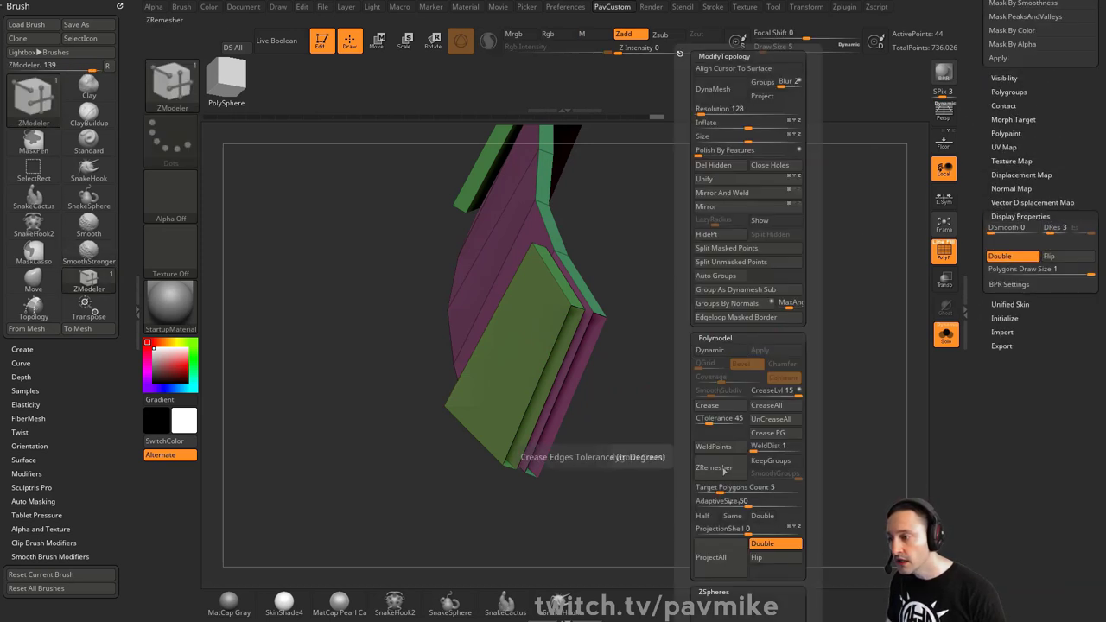
click(776, 551)
Bridge the open ends of the block and the strip with the ZModeler edge action Bridge set to Two Holes
key(space)
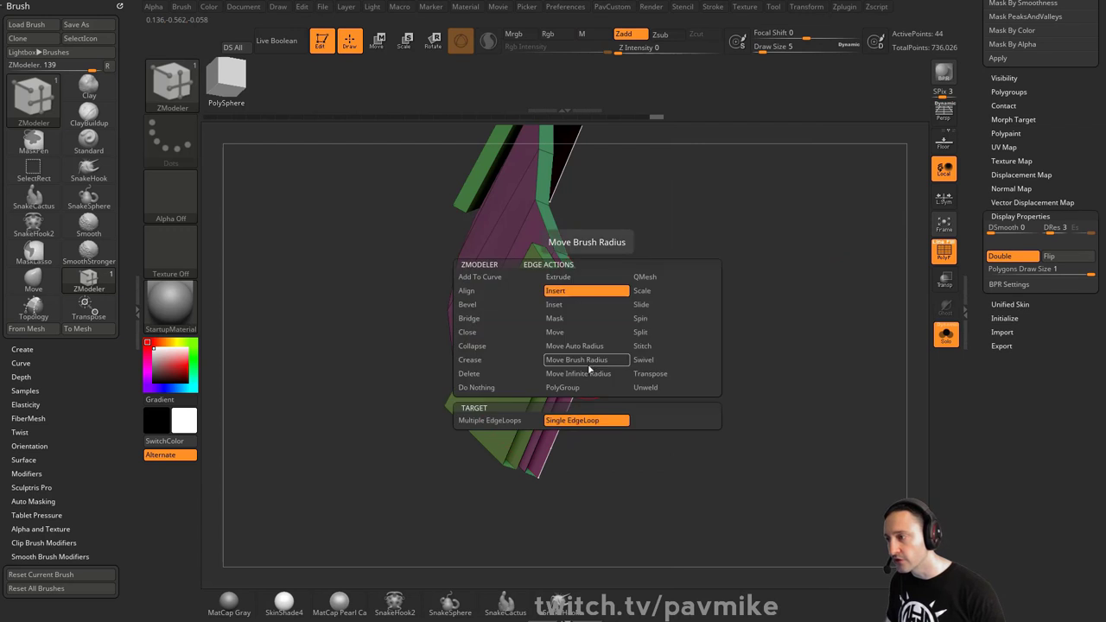
click(484, 318)
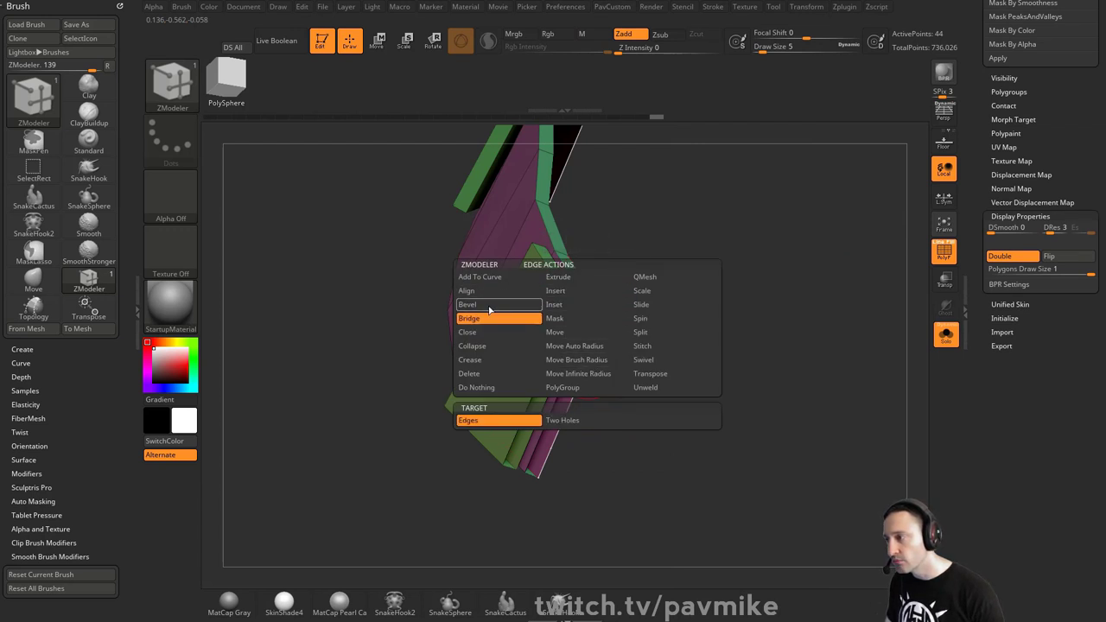
click(575, 422)
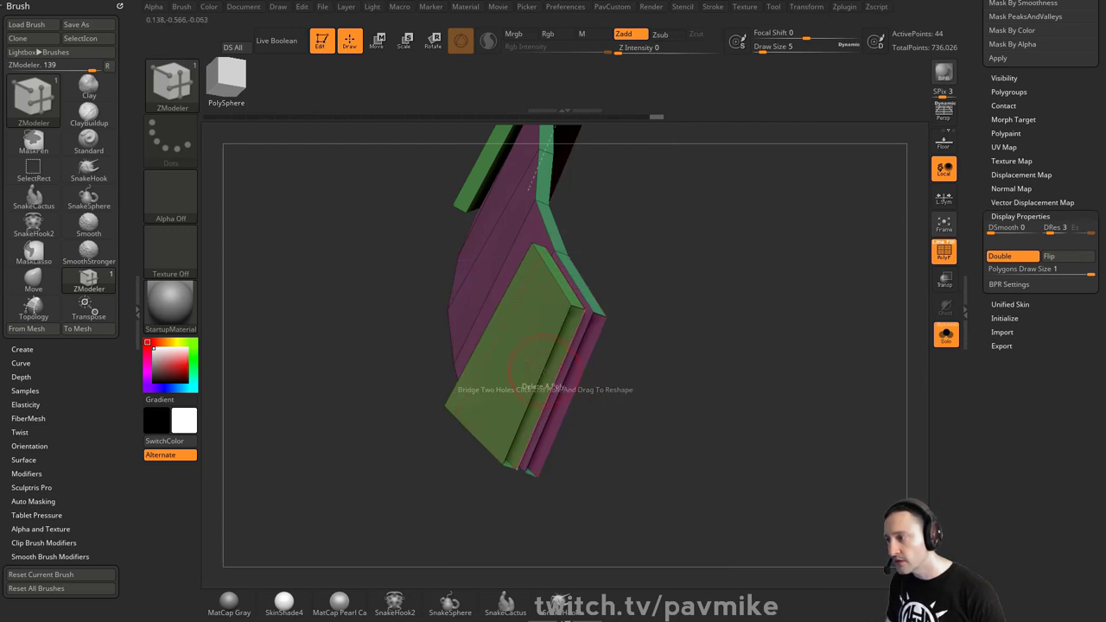
drag(637, 392, 660, 380)
right_drag(681, 356, 727, 335)
drag(726, 335, 818, 353)
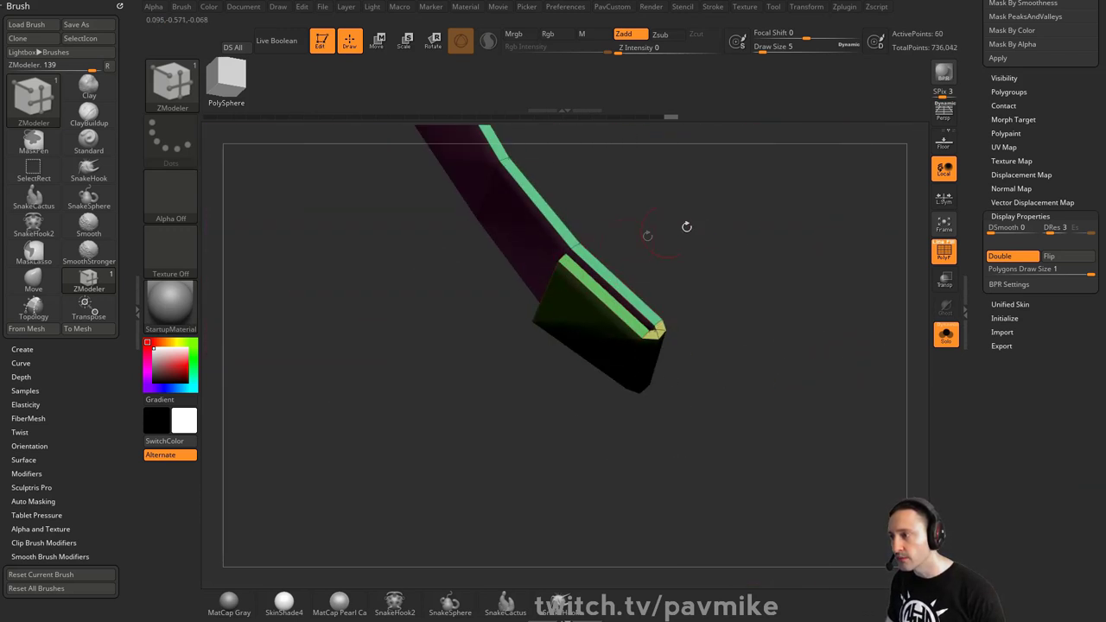
Mask the main strip with the Transpose tool, leaving the end block free, and return to Draw mode
mouse_move(687, 227)
mouse_down()
mouse_move(760, 293)
mouse_move(674, 305)
mouse_move(658, 395)
mouse_move(657, 344)
mouse_up()
key(w)
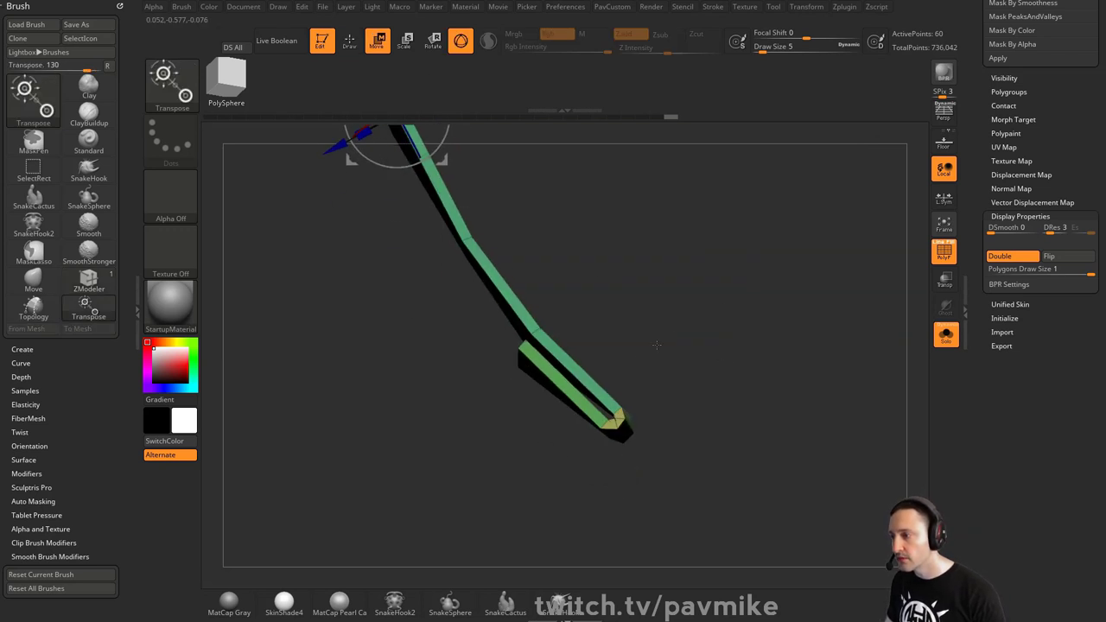
click(594, 384)
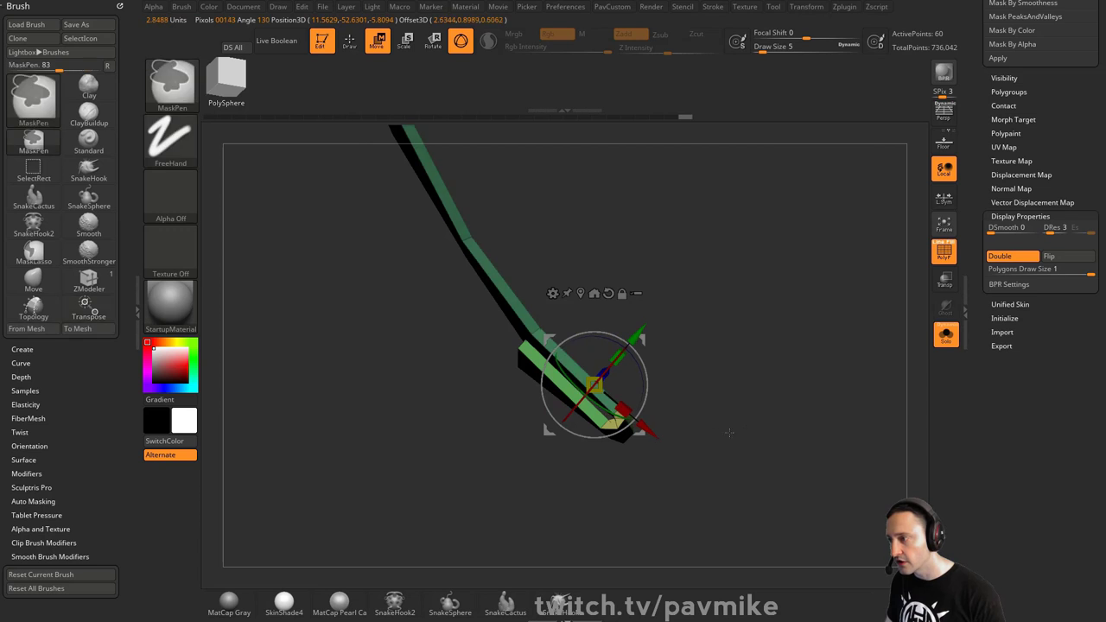
key(q)
drag(682, 312, 704, 329)
Try pulling the block's free end toward the strip with the Move brush, undo it and reduce the draw size to 8
key(b)
key(m)
key(v)
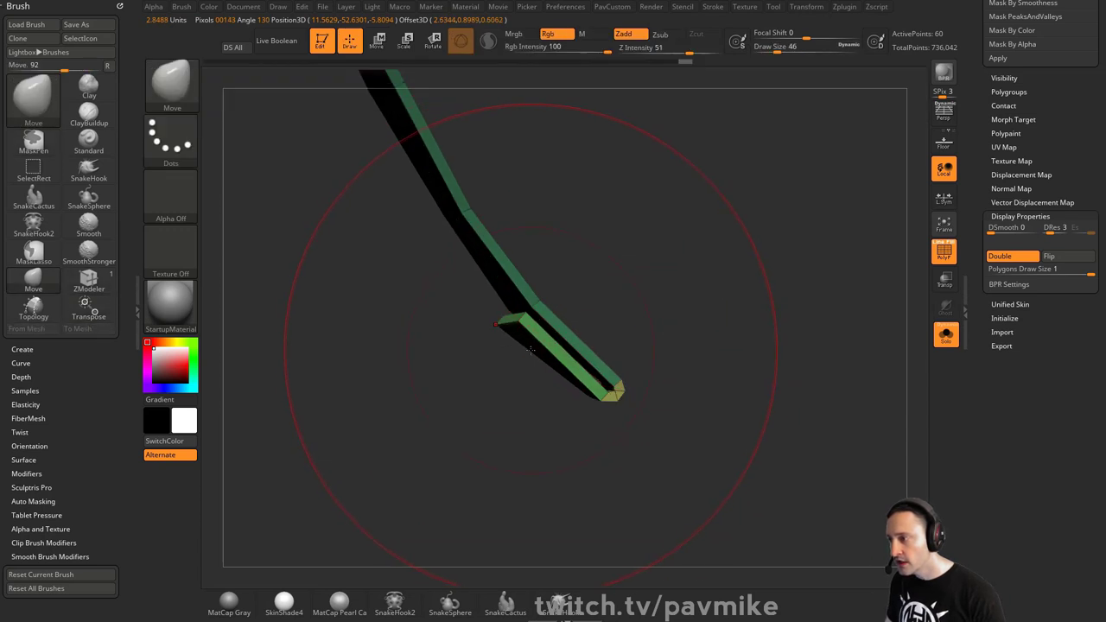
drag(527, 328, 546, 311)
key(ctrl+z)
key(bracketleft)
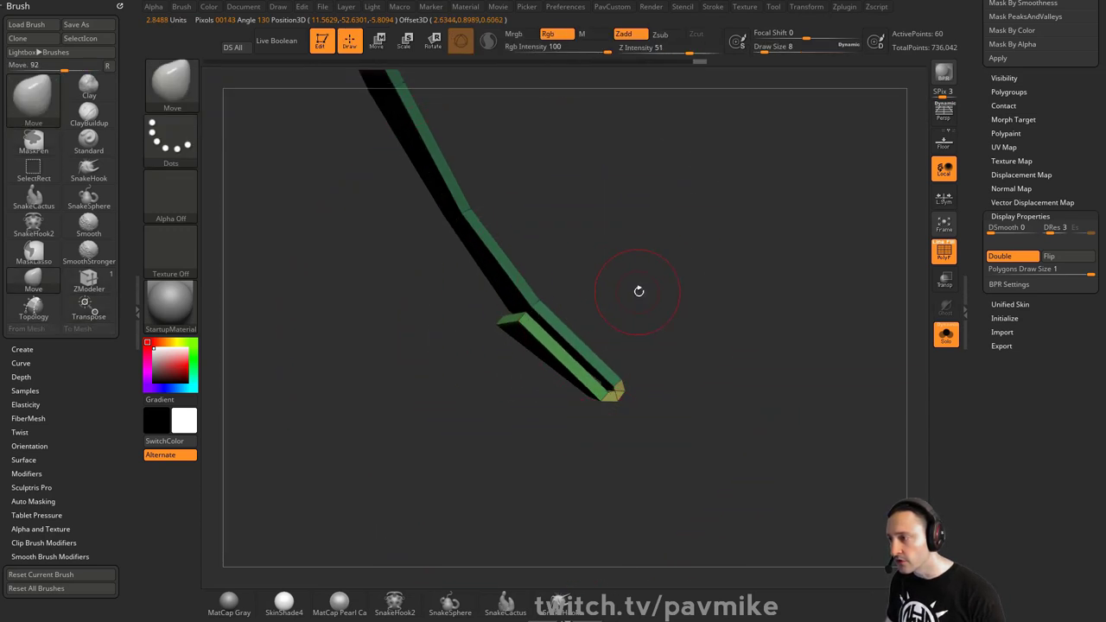
drag(637, 289, 465, 284)
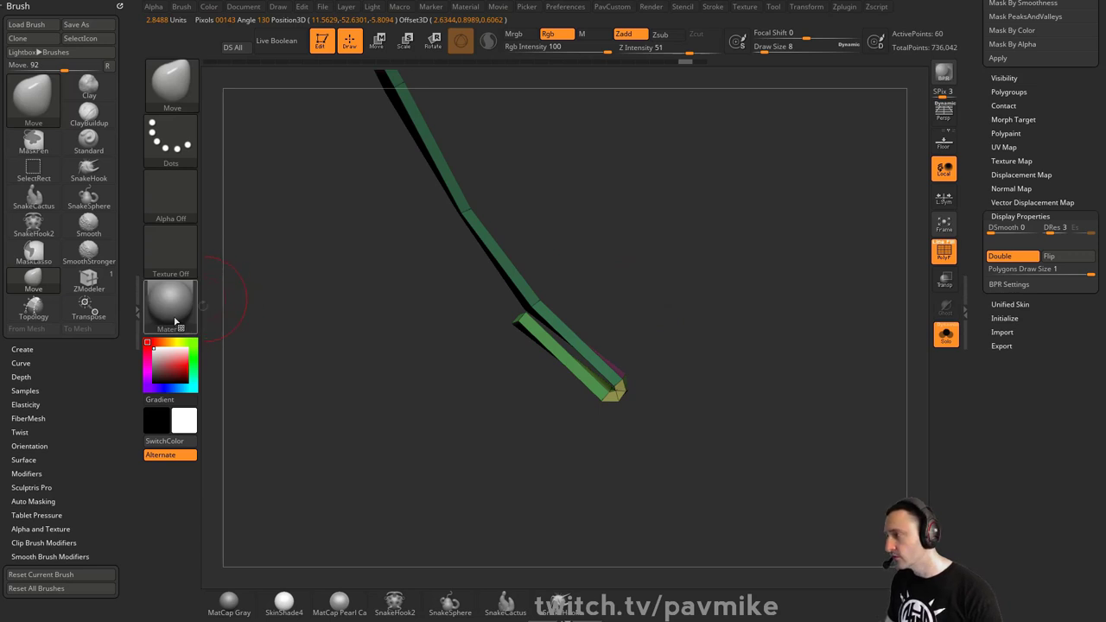
Enable Topological auto masking for the Move brush and set its Range to 0.1
key(b)
key(m)
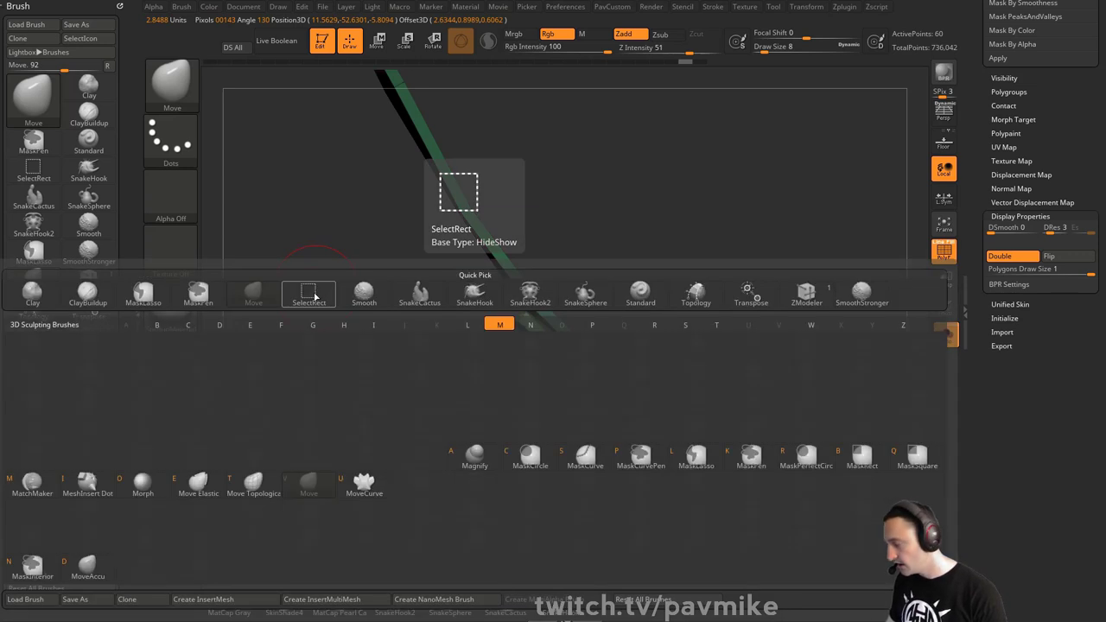
click(253, 479)
key(shift)
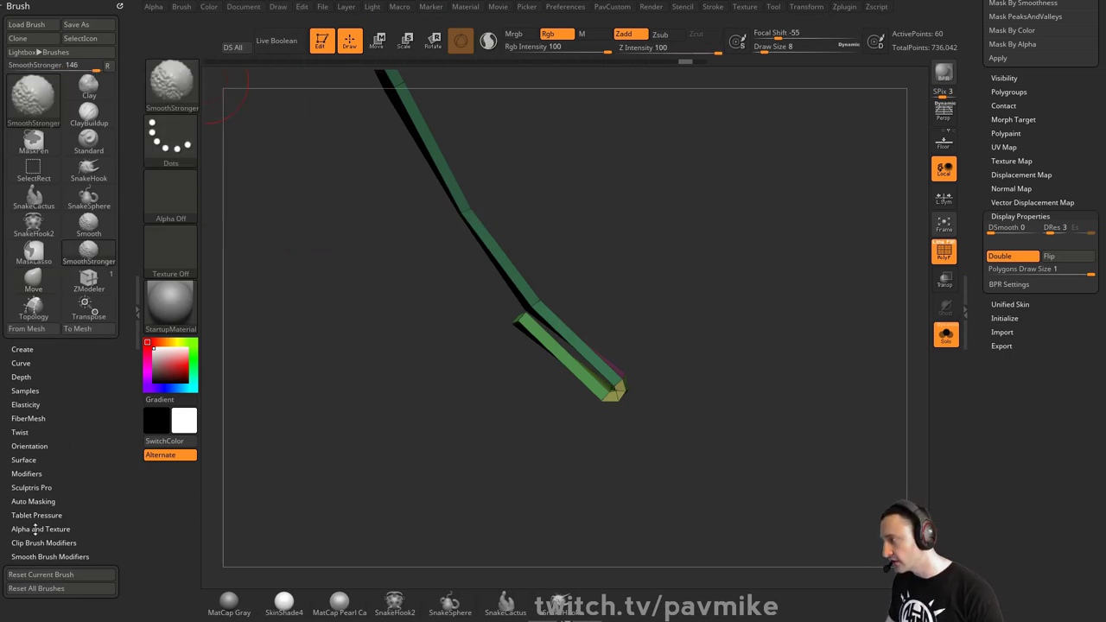
click(33, 501)
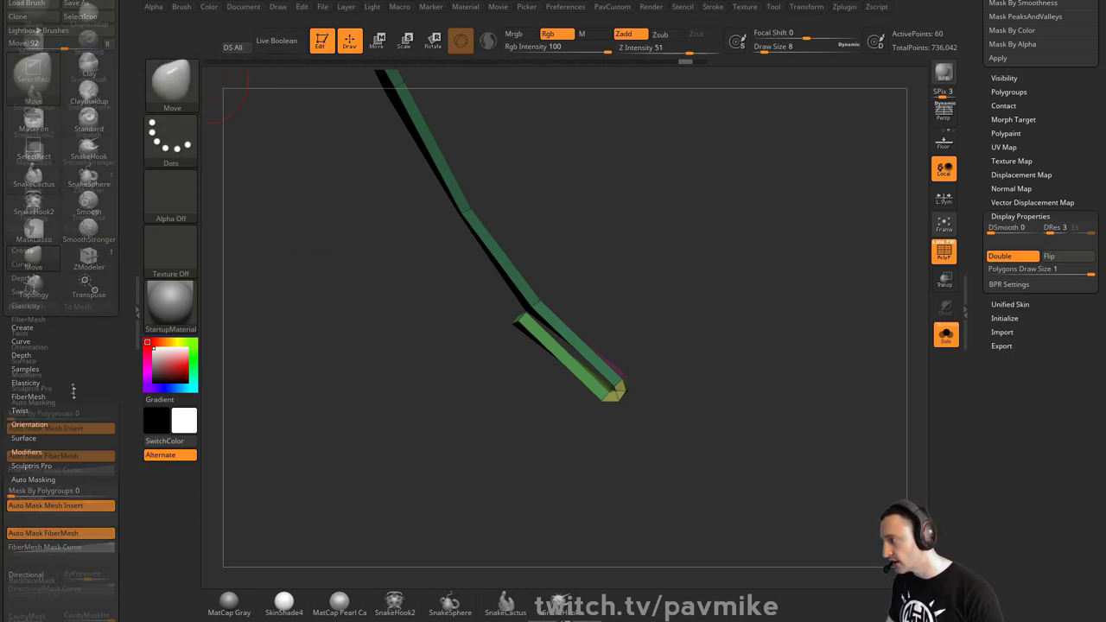
drag(41, 541, 60, 349)
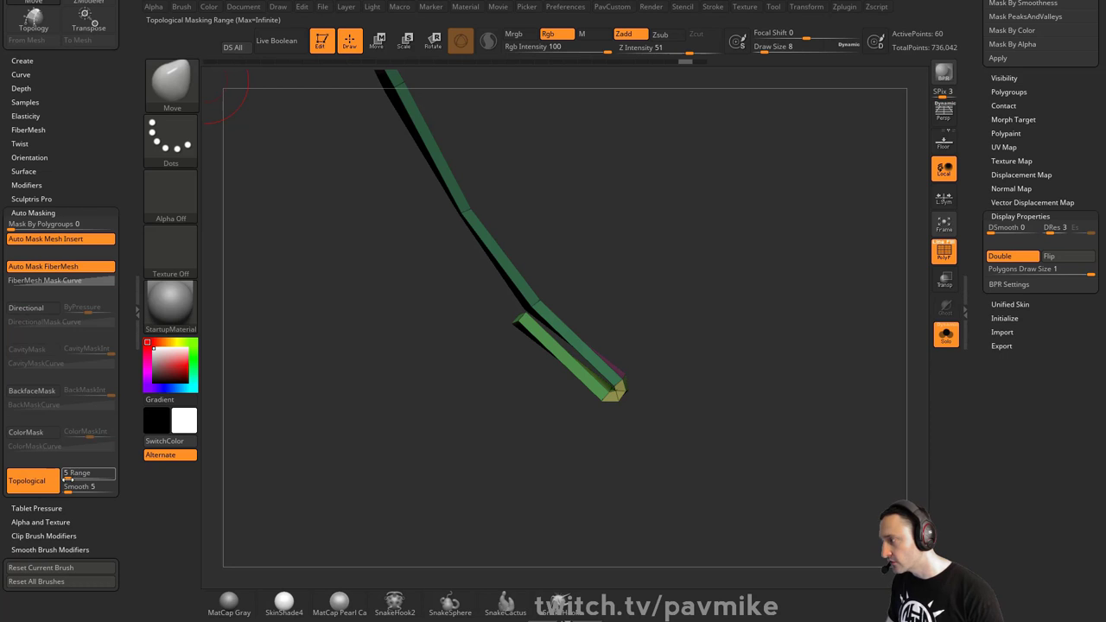
Set the draw size to 17 and move the block's free end closer to the back of the strip
key(s)
drag(517, 339, 522, 338)
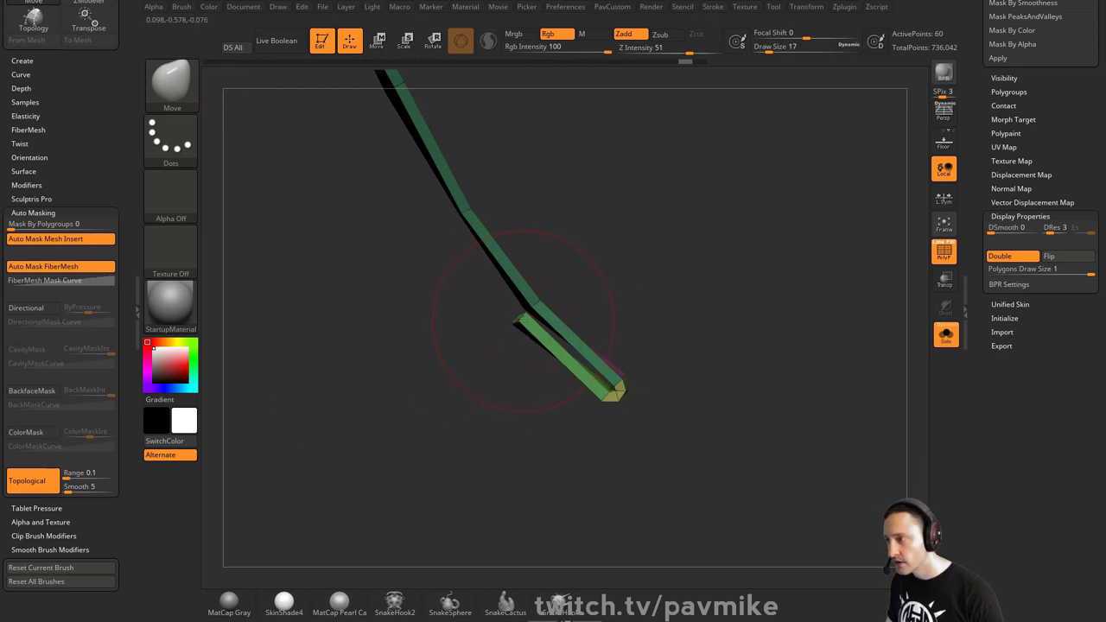
mouse_move(608, 257)
mouse_down()
mouse_move(765, 187)
mouse_move(536, 339)
mouse_up()
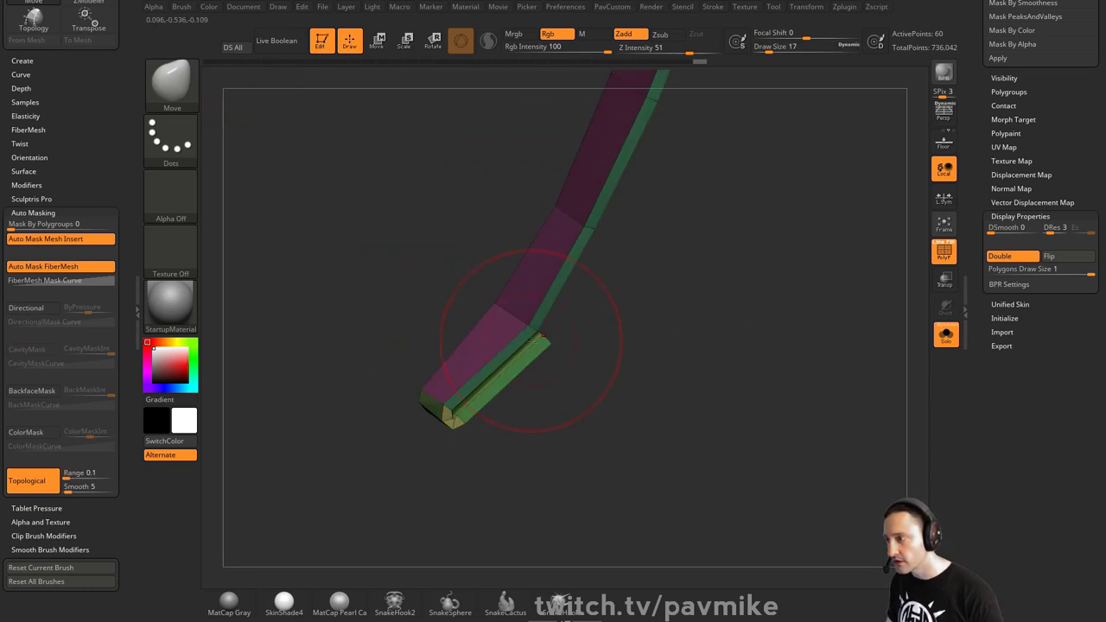
Try splitting the strip into separate face polygroups with Groups By Normals
drag(692, 296, 759, 302)
key(space)
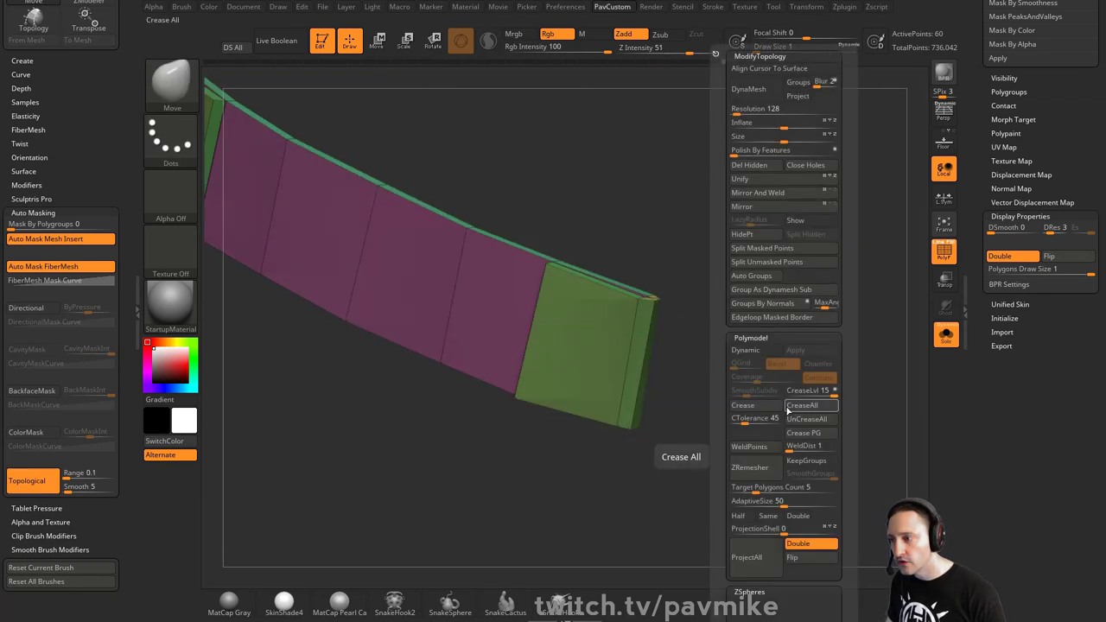
drag(691, 321, 642, 364)
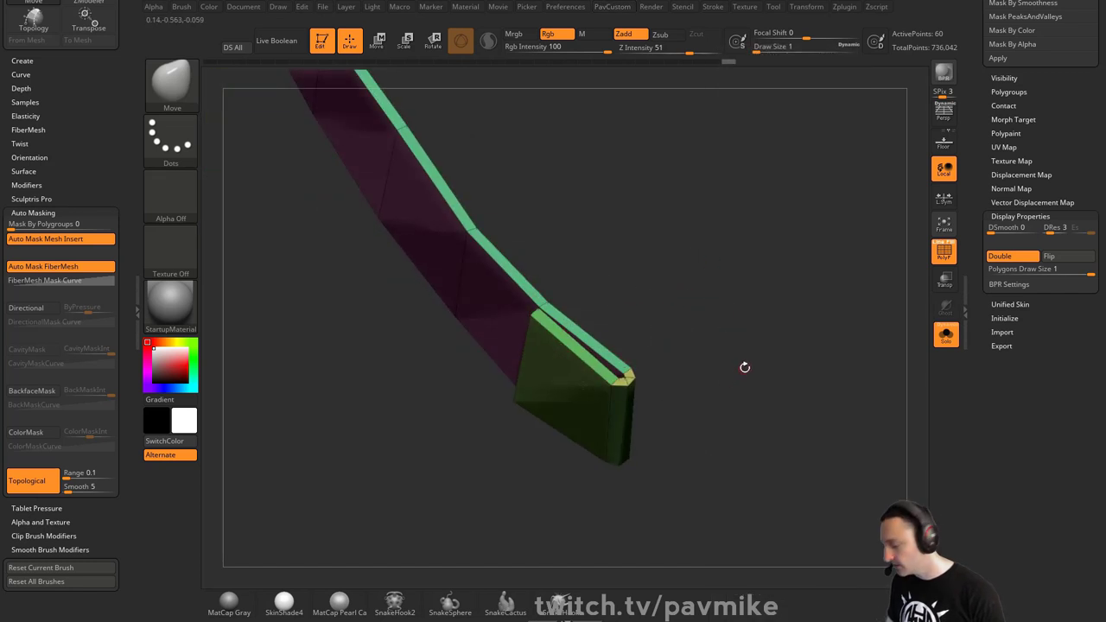
key(ctrl+w)
key(grave)
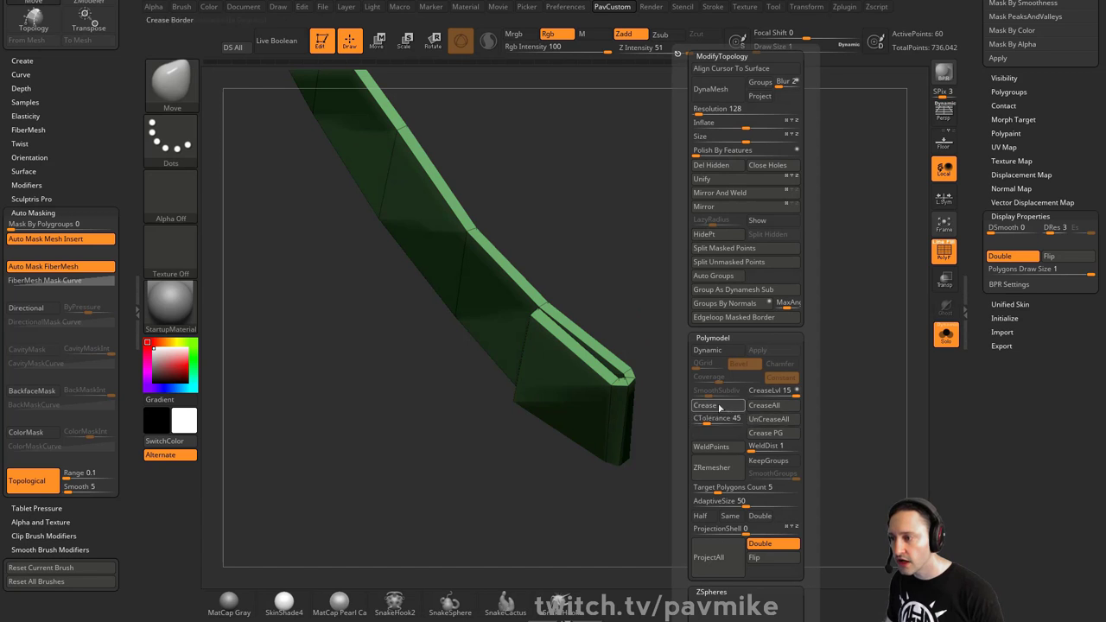
click(727, 316)
drag(686, 363, 580, 321)
drag(705, 312, 716, 351)
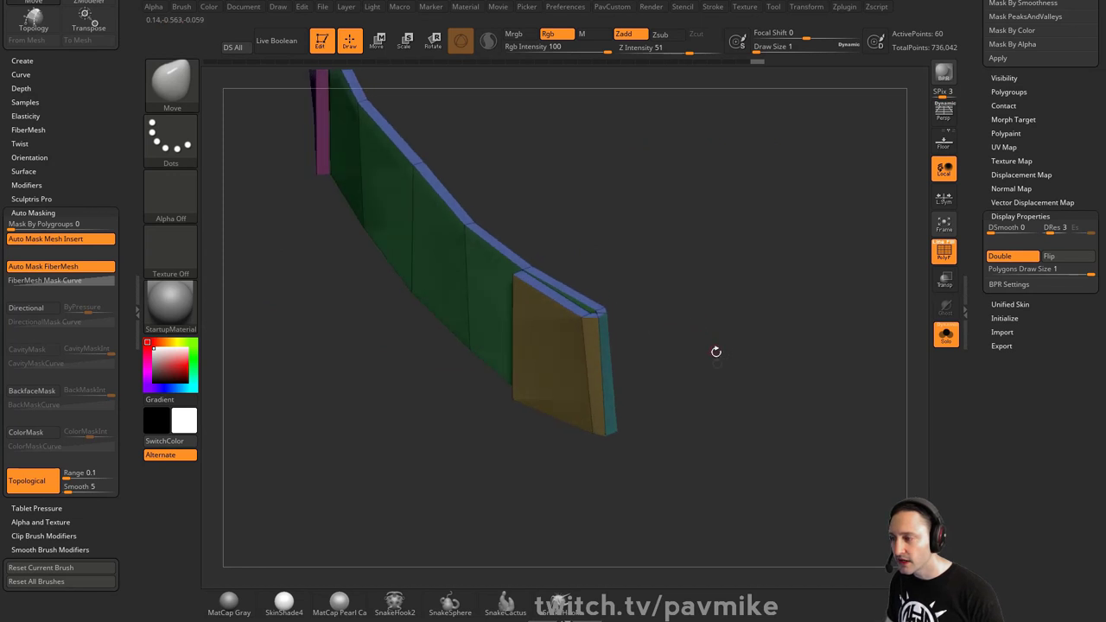
key(space)
click(680, 420)
Choose the SelectLasso selection brush and regroup the whole strip as one polygroup with Auto Groups
ctrl+shift+click(183, 92)
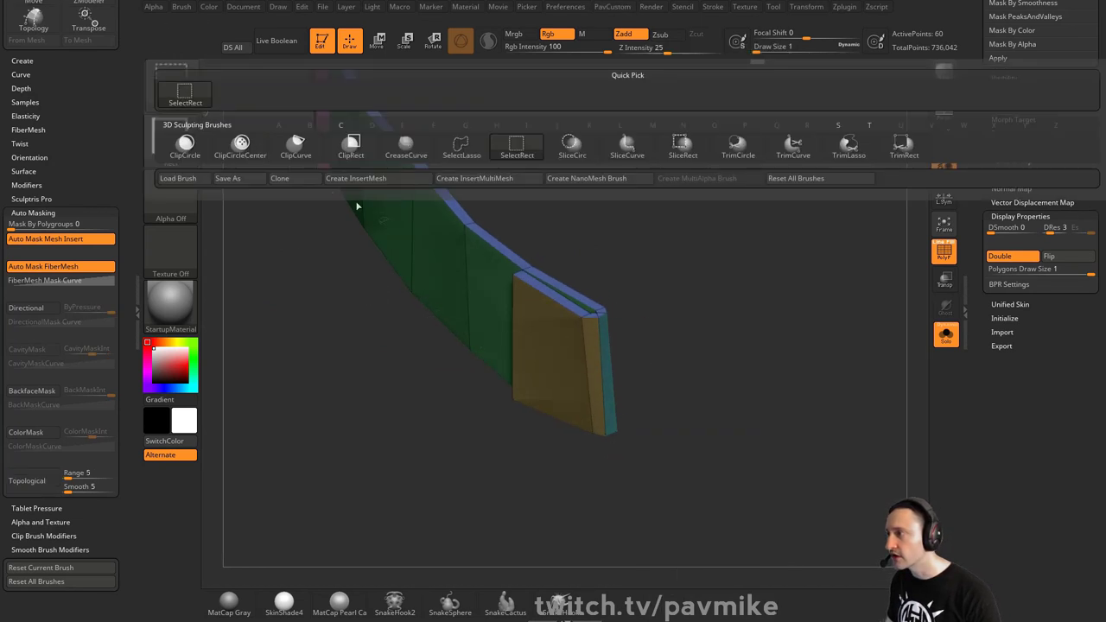
key(ctrl+w)
key(ctrl+shift)
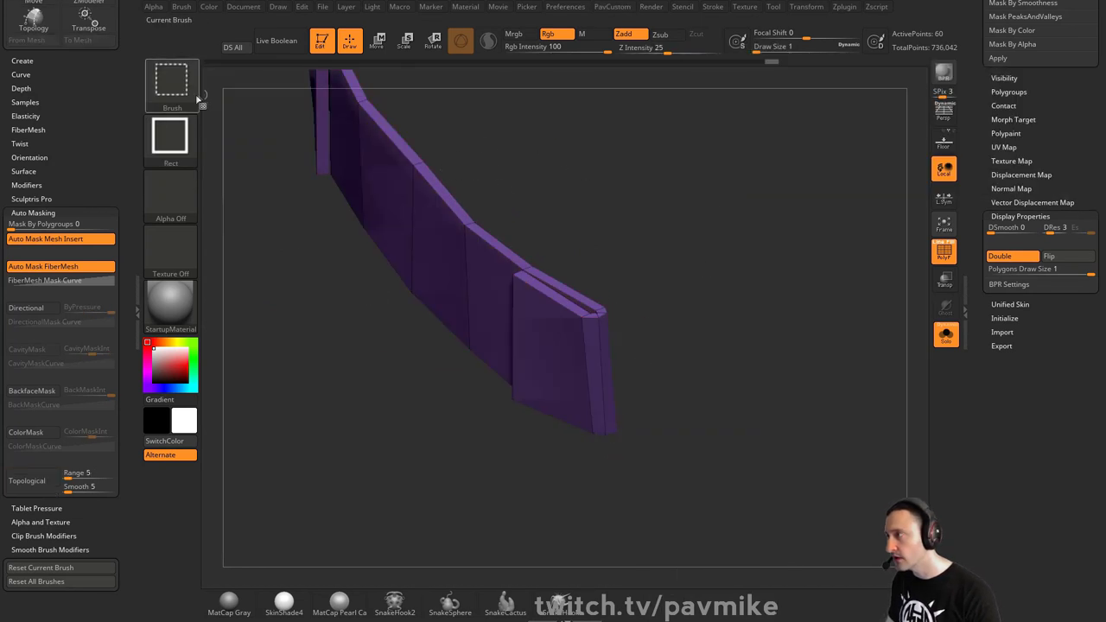
ctrl+shift+click(171, 85)
click(468, 155)
mouse_move(483, 259)
mouse_down()
mouse_move(525, 289)
mouse_move(600, 481)
mouse_move(795, 227)
mouse_move(740, 160)
mouse_move(638, 223)
mouse_move(737, 336)
mouse_move(743, 308)
mouse_move(666, 260)
mouse_move(519, 288)
mouse_move(661, 265)
mouse_move(725, 239)
mouse_up()
key(ctrl+shift)
key(3)
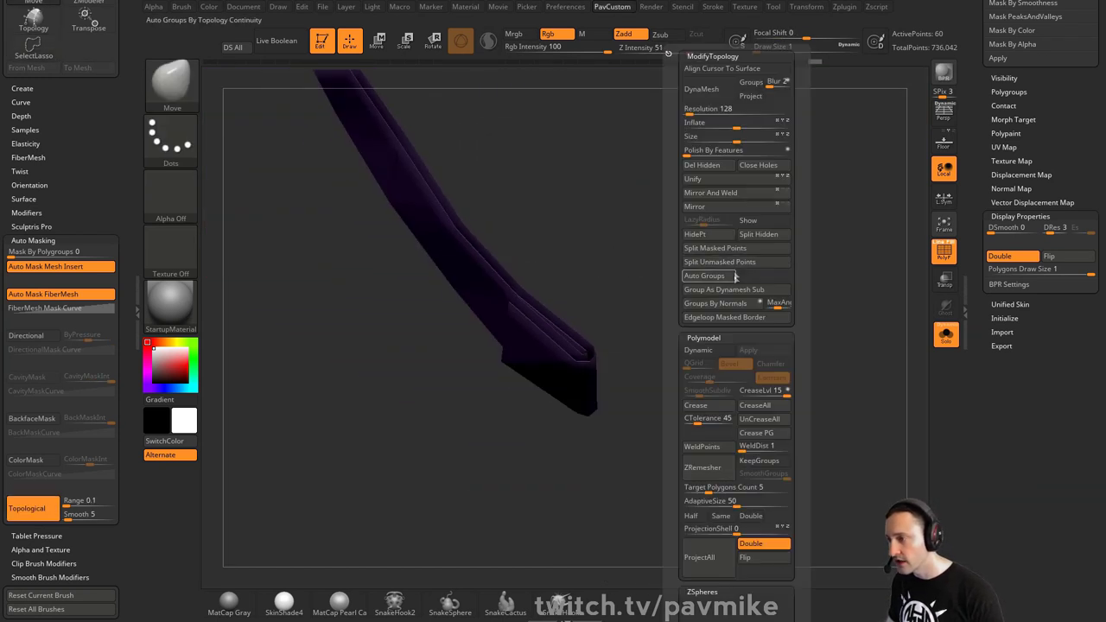
click(719, 278)
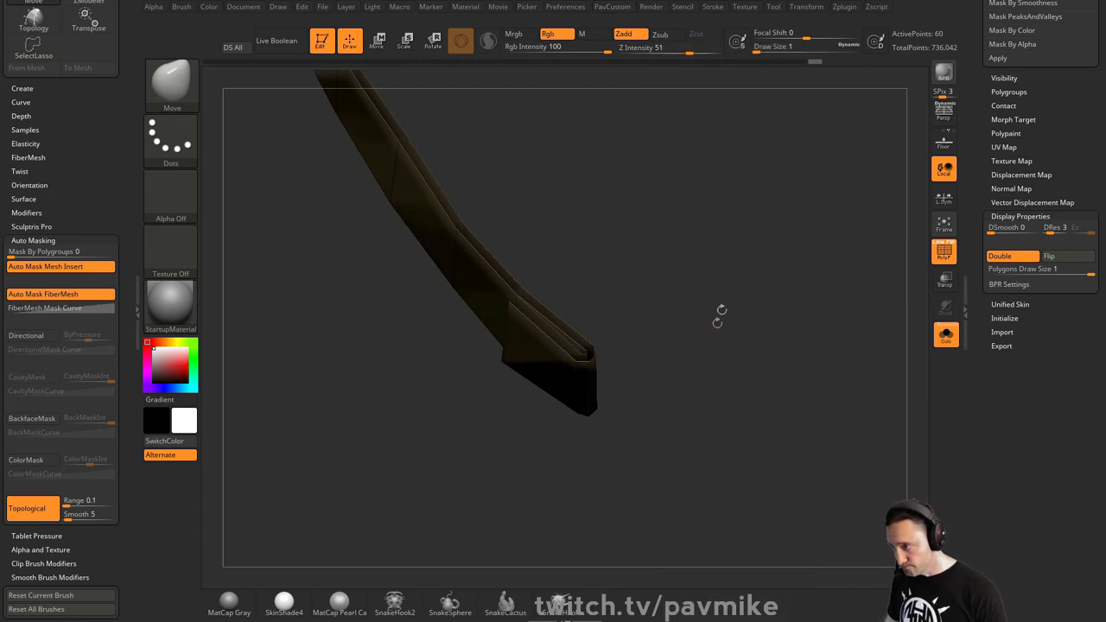
mouse_move(720, 314)
mouse_down()
mouse_move(806, 301)
mouse_move(827, 357)
mouse_up()
Isolate the strip's narrow border faces, give them their own polygroup and show the whole strip again
key(ctrl+shift)
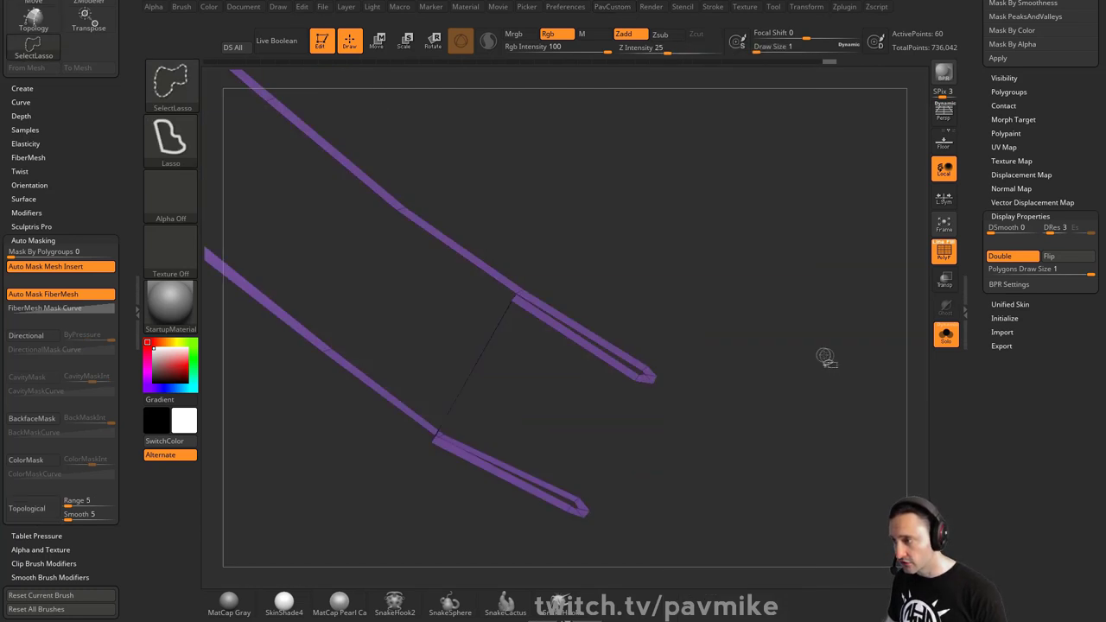
key(ctrl)
key(ctrl)
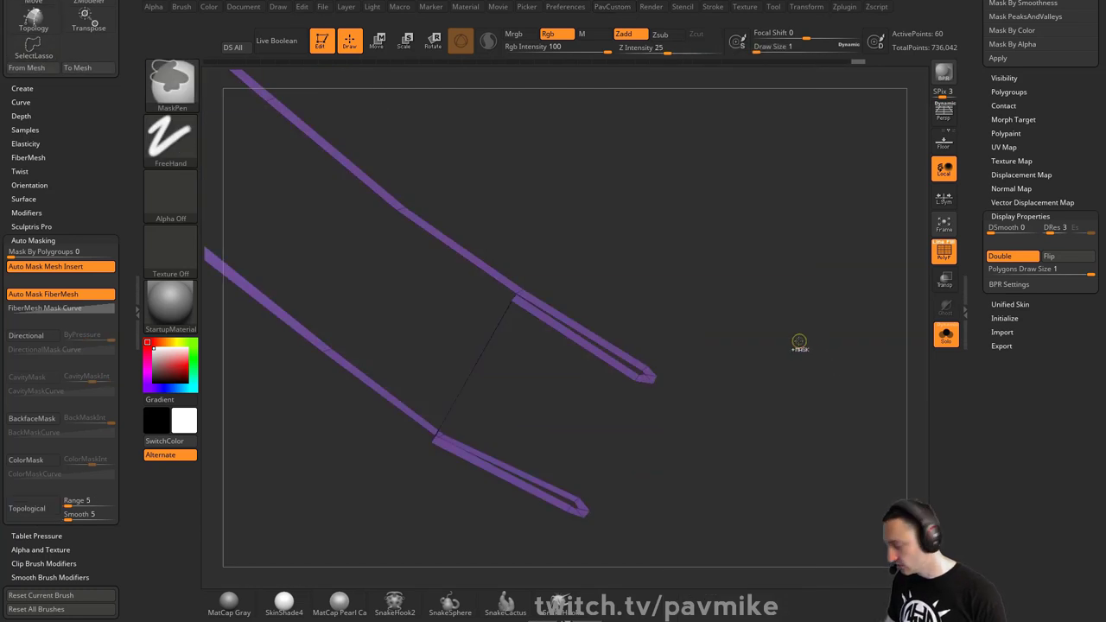
ctrl+shift+click(726, 354)
Switch to the ZModeler brush and activate Dynamic Subdiv on the strip, accepting it always until the next restart
mouse_move(776, 293)
mouse_down()
mouse_move(790, 370)
mouse_move(726, 337)
mouse_move(781, 282)
mouse_move(757, 291)
mouse_move(770, 210)
mouse_move(787, 365)
mouse_move(755, 210)
mouse_up()
key(b)
key(z)
key(m)
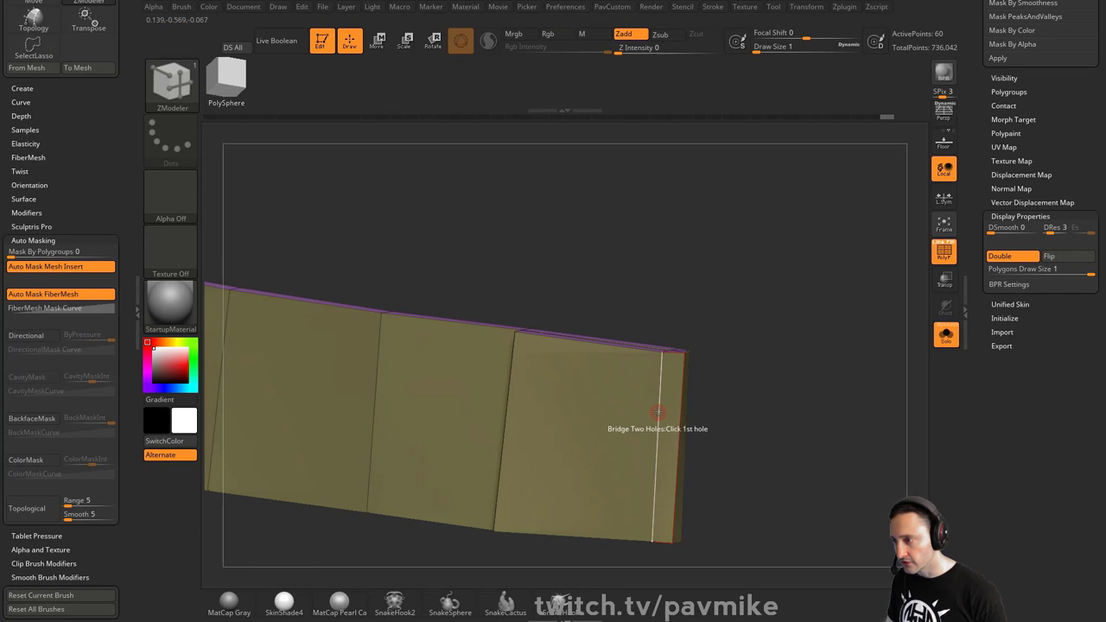
drag(658, 413, 799, 290)
key(d)
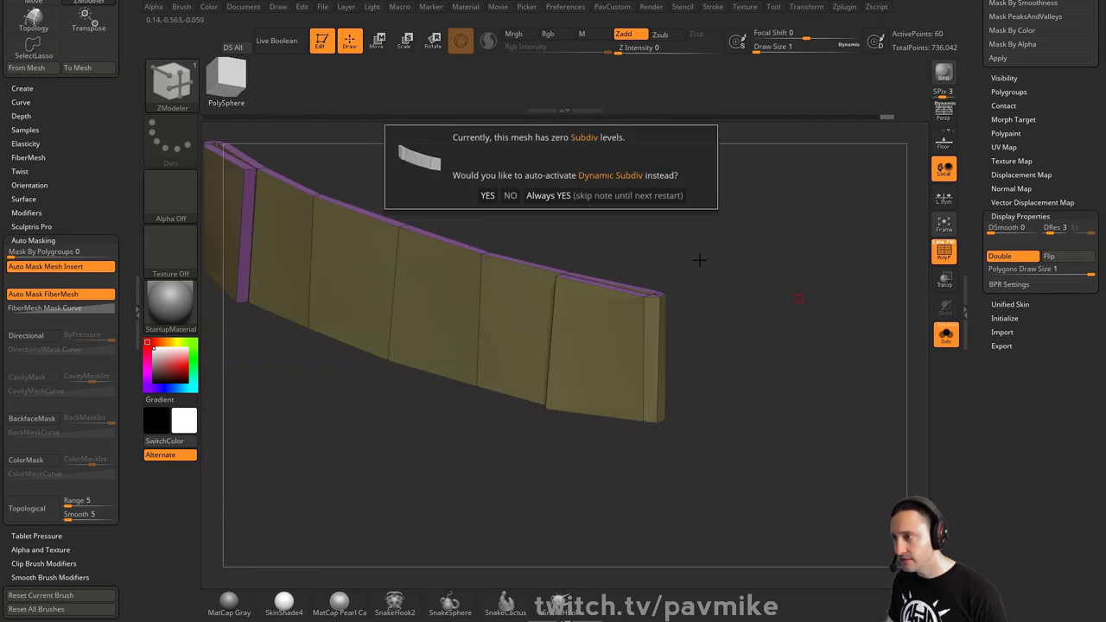
click(641, 198)
alt+drag(765, 243, 818, 325)
Open the Dynamic Subdiv and Crease settings and crease the strip's edges at a tolerance of 45
scroll(1020, 134, up, 10)
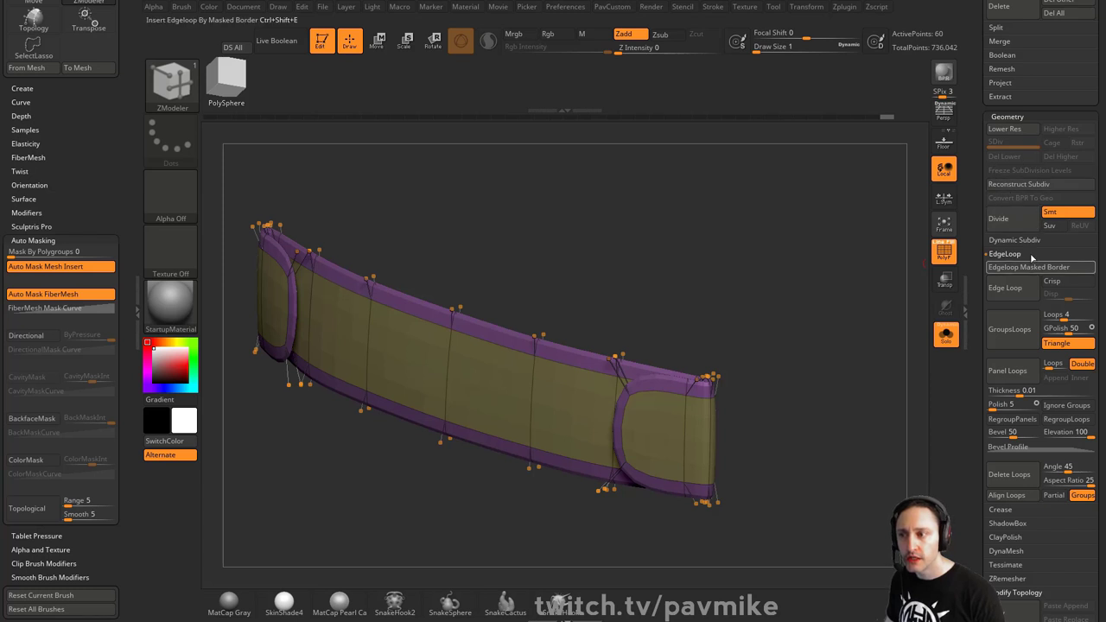
click(1014, 239)
scroll(1005, 221, down, 2)
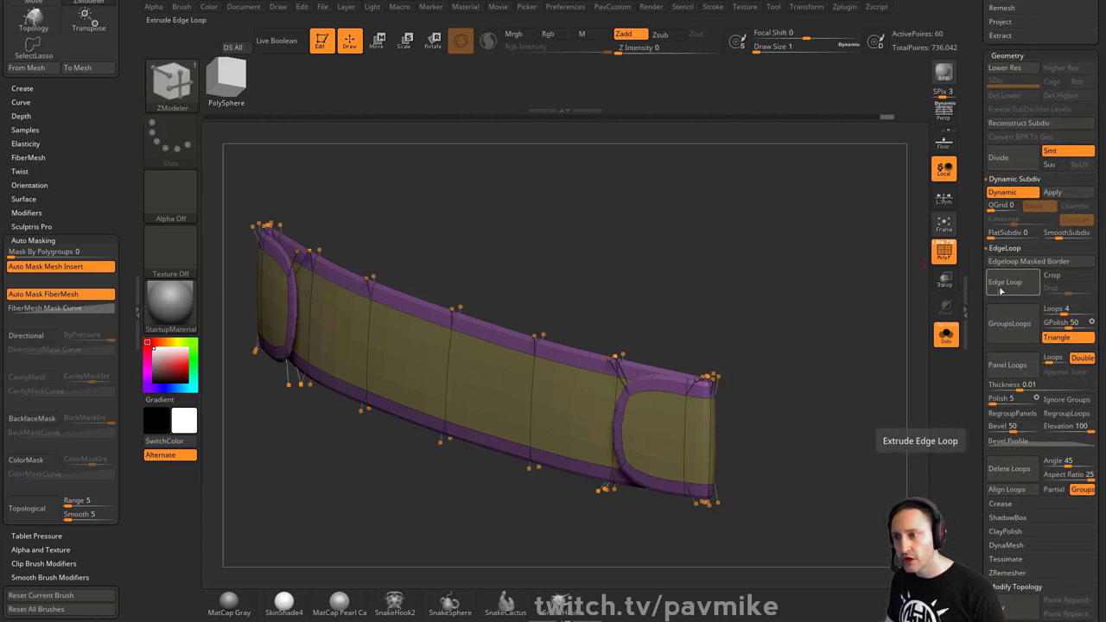
scroll(999, 345, down, 2)
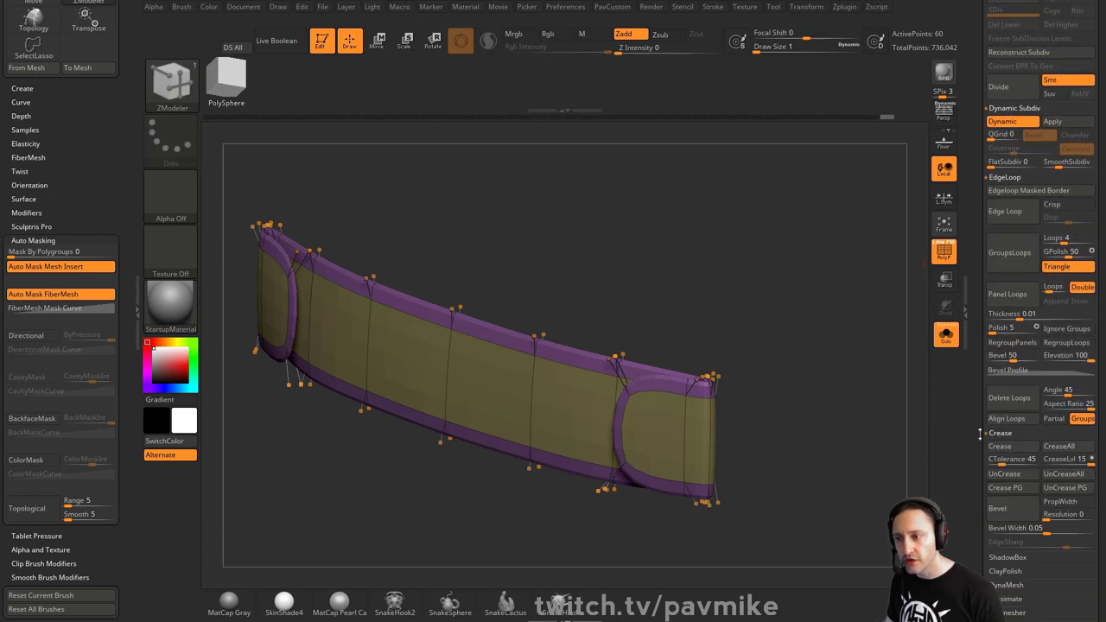
click(999, 432)
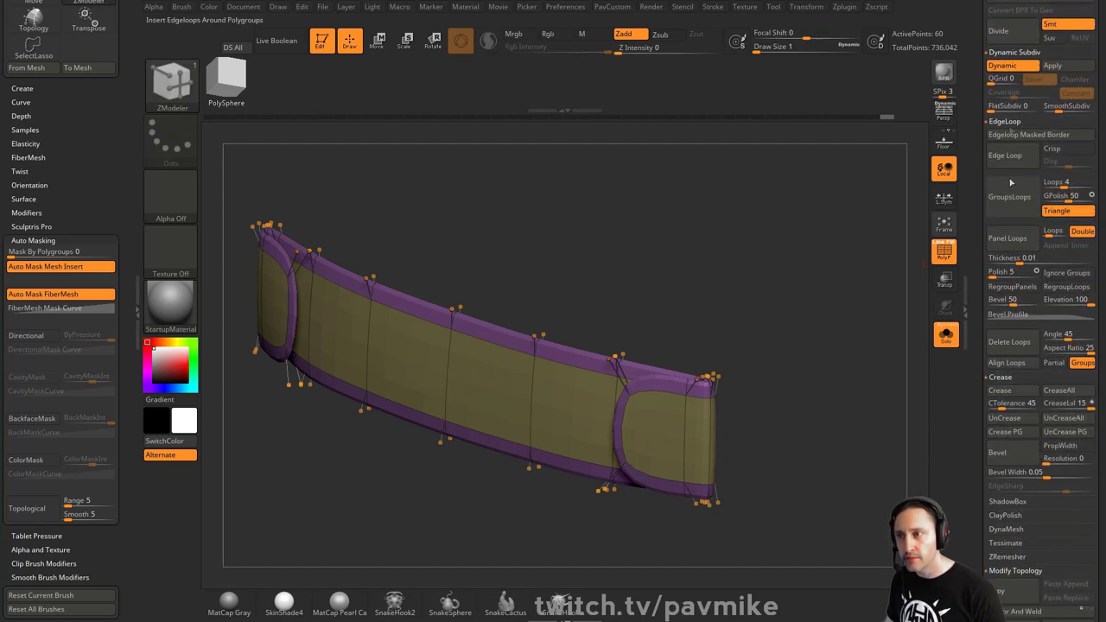
click(1000, 390)
drag(821, 311, 875, 348)
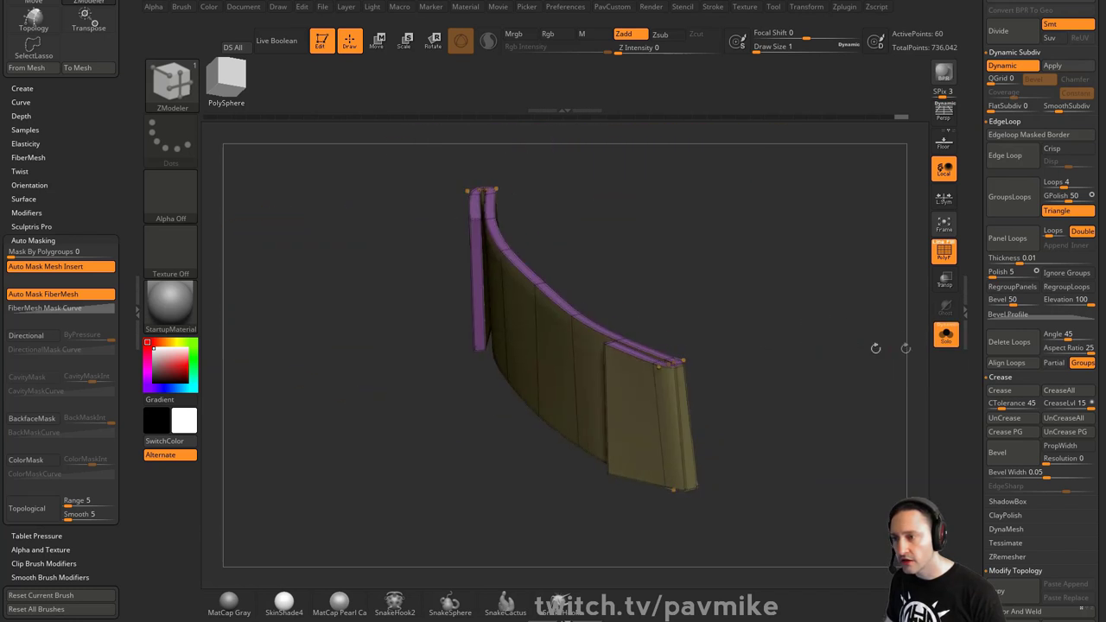
Clear all creases on the strip and crease its edges again with a tolerance of 74
click(1068, 419)
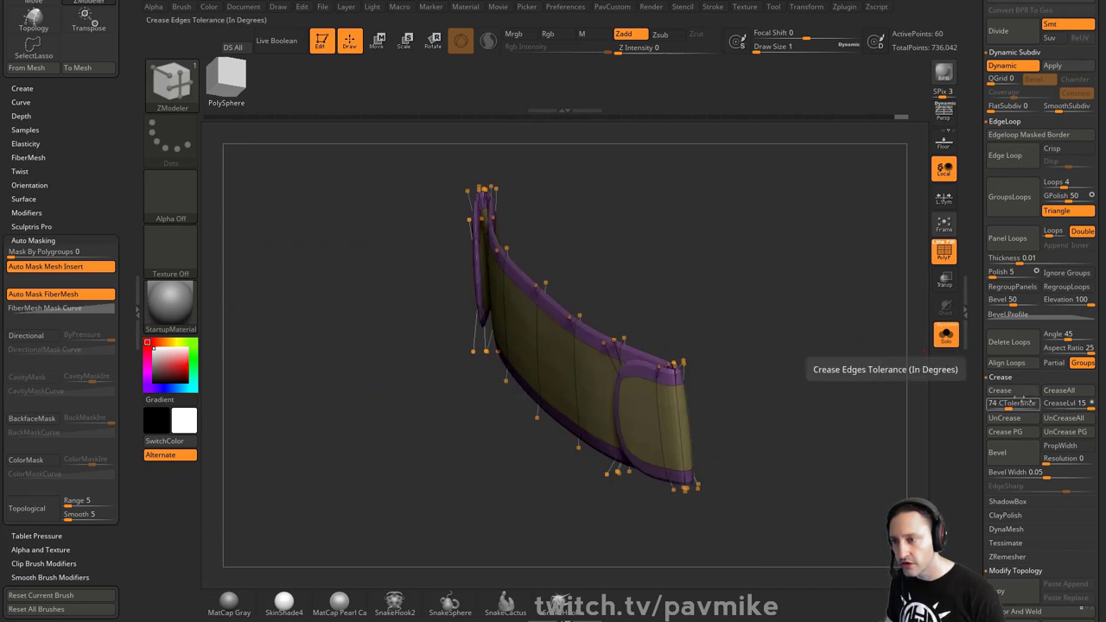
click(1022, 393)
drag(756, 343, 781, 399)
Set the crease level to 3 and check the smoothed strip with the polyframe hidden
key(space)
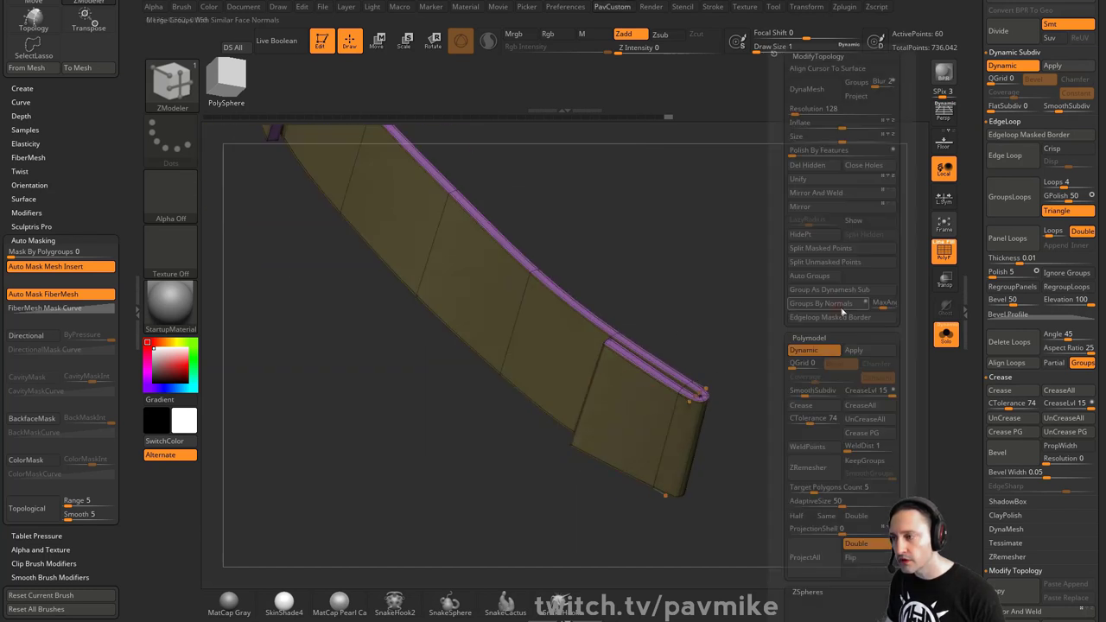
drag(881, 395, 847, 395)
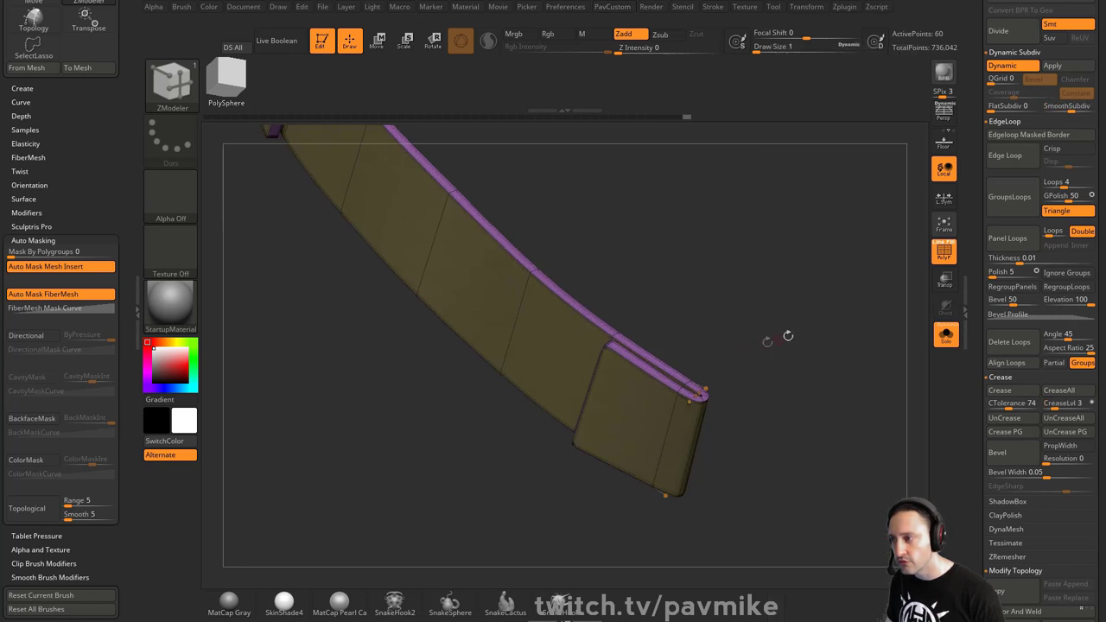
click(943, 256)
drag(830, 310, 816, 325)
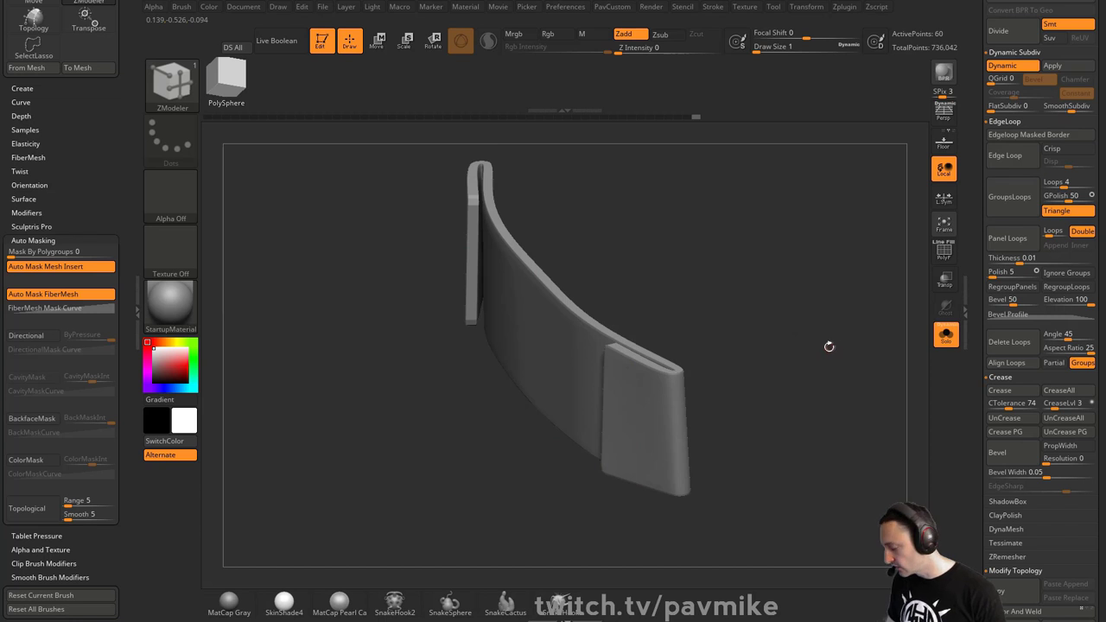
key(shift+d)
key(shift+f)
mouse_move(809, 320)
mouse_down()
mouse_move(879, 311)
mouse_move(823, 310)
mouse_up()
Use the ZModeler edge Crease action to uncrease the corner edges at the free end of the folded flap
key(space)
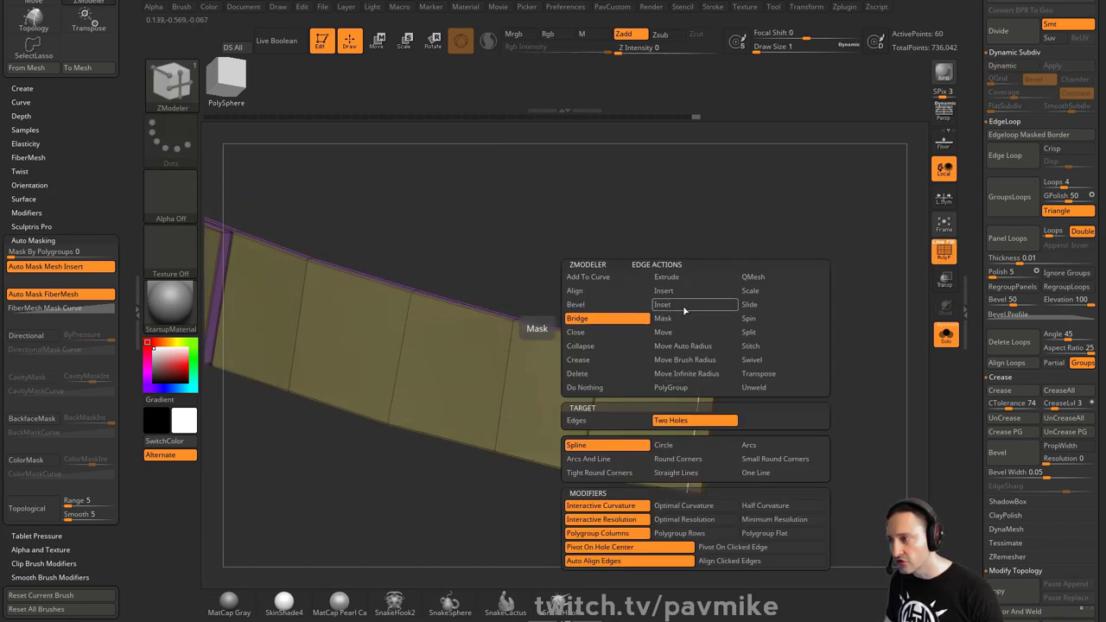
key(shift+d)
alt+drag(834, 348, 866, 369)
drag(773, 235, 639, 299)
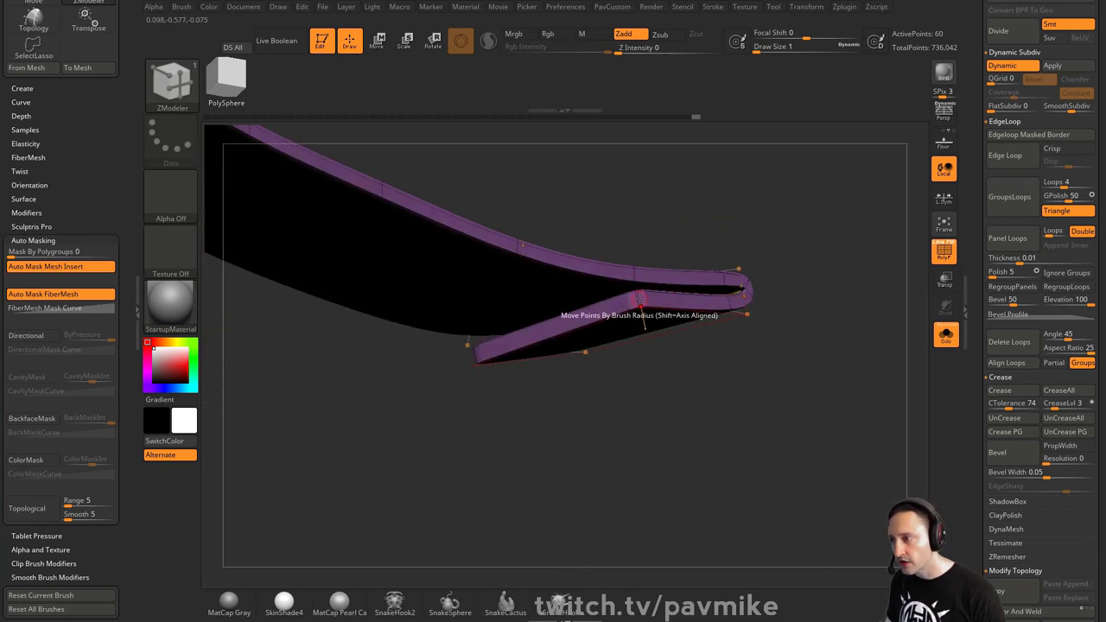
key(space)
drag(776, 229, 597, 204)
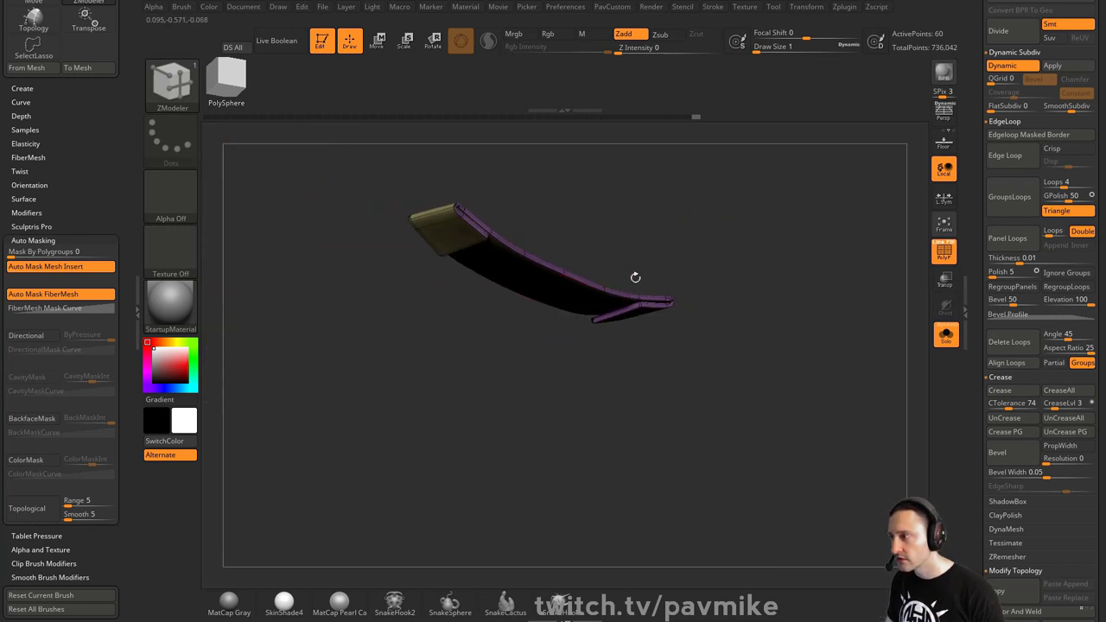
alt+drag(682, 274, 813, 476)
key(space)
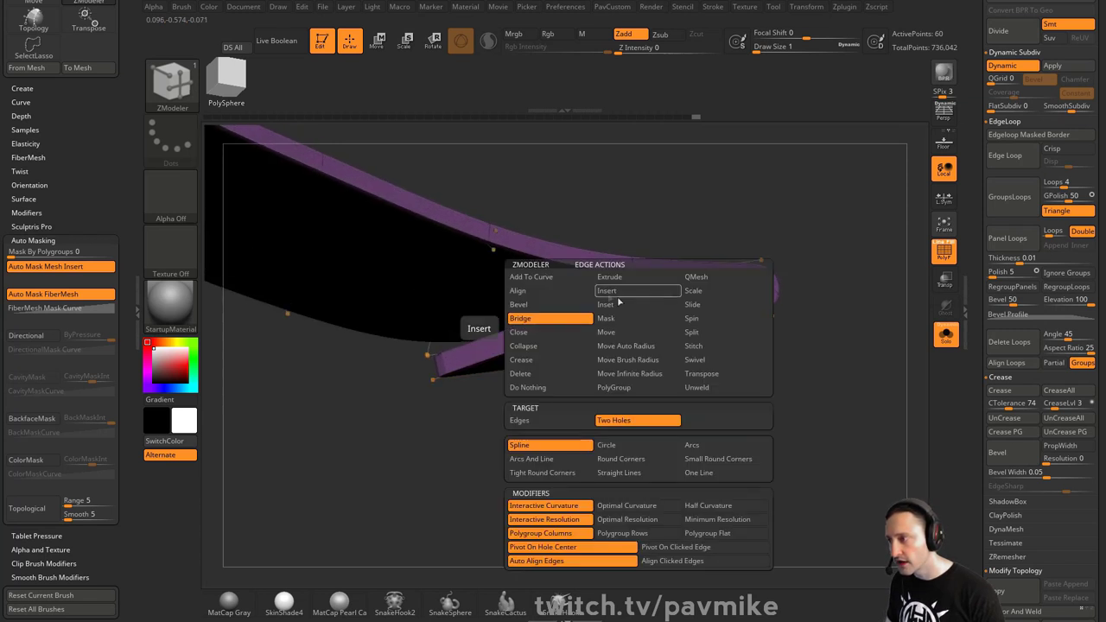
click(535, 363)
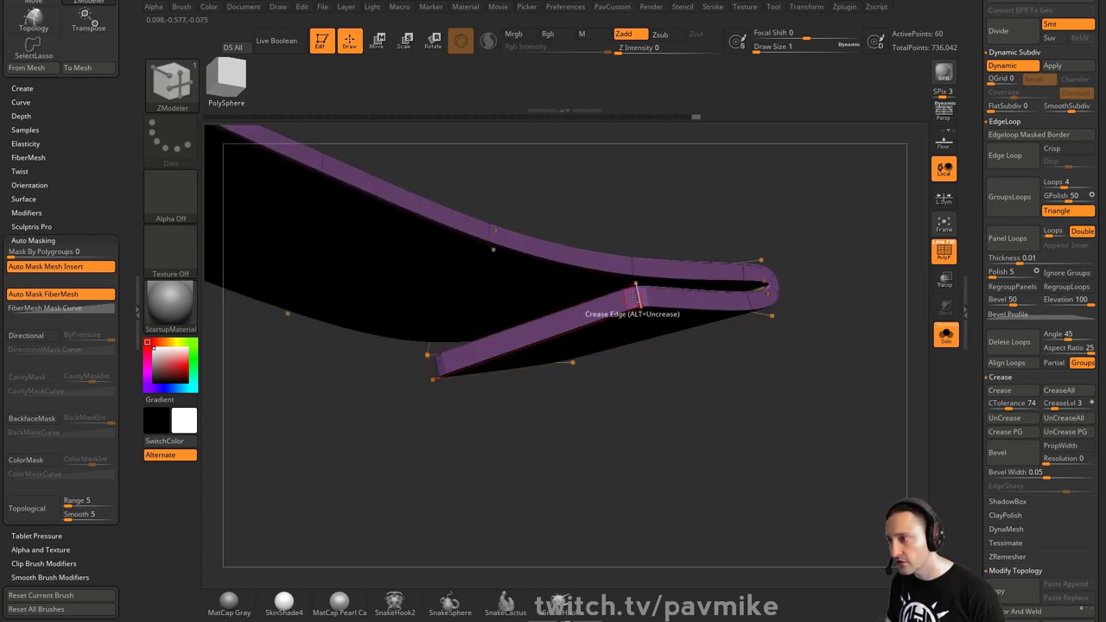
drag(582, 425, 639, 343)
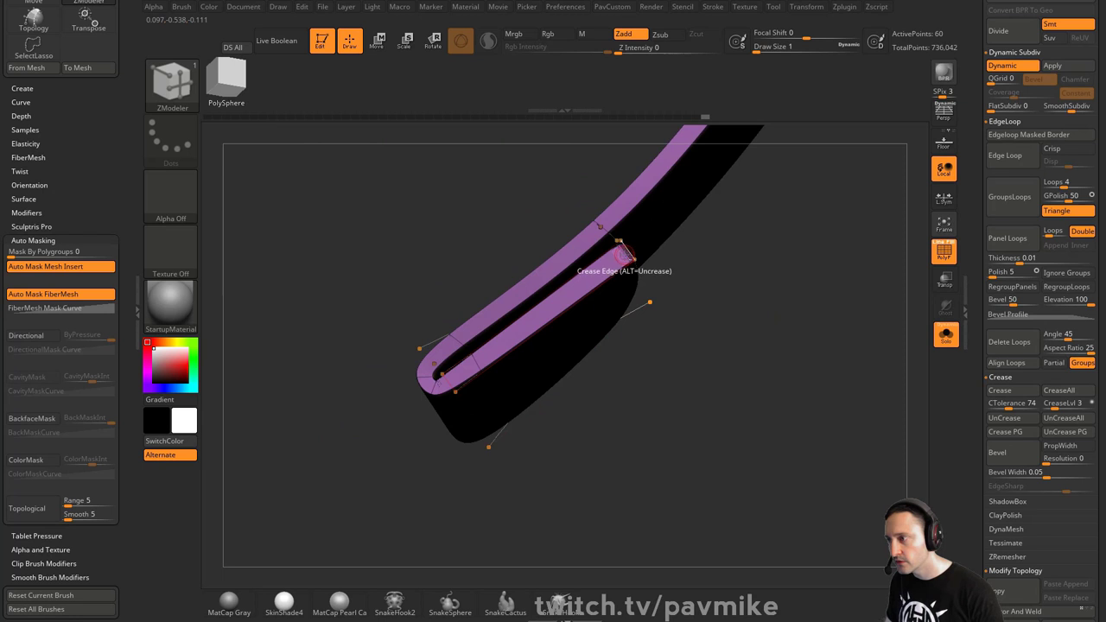
click(624, 254)
Insert two single edge loops lengthwise along the strip, one near its upper border and one near its lower border
drag(734, 341, 870, 328)
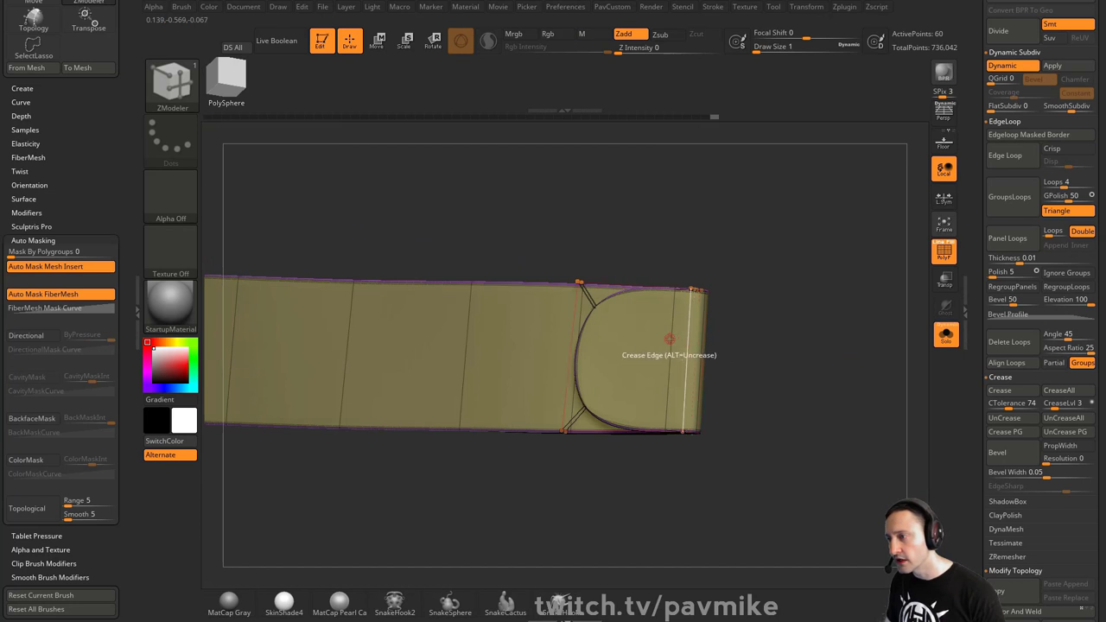
key(space)
click(679, 288)
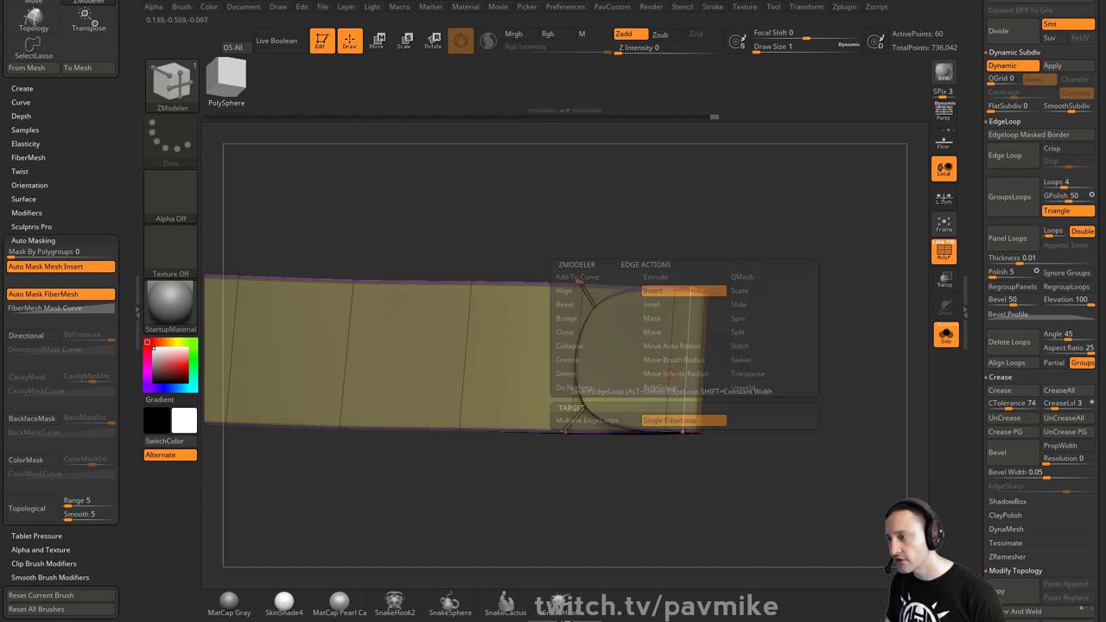
mouse_move(689, 332)
mouse_down()
mouse_move(691, 298)
mouse_move(688, 348)
mouse_move(688, 324)
mouse_up()
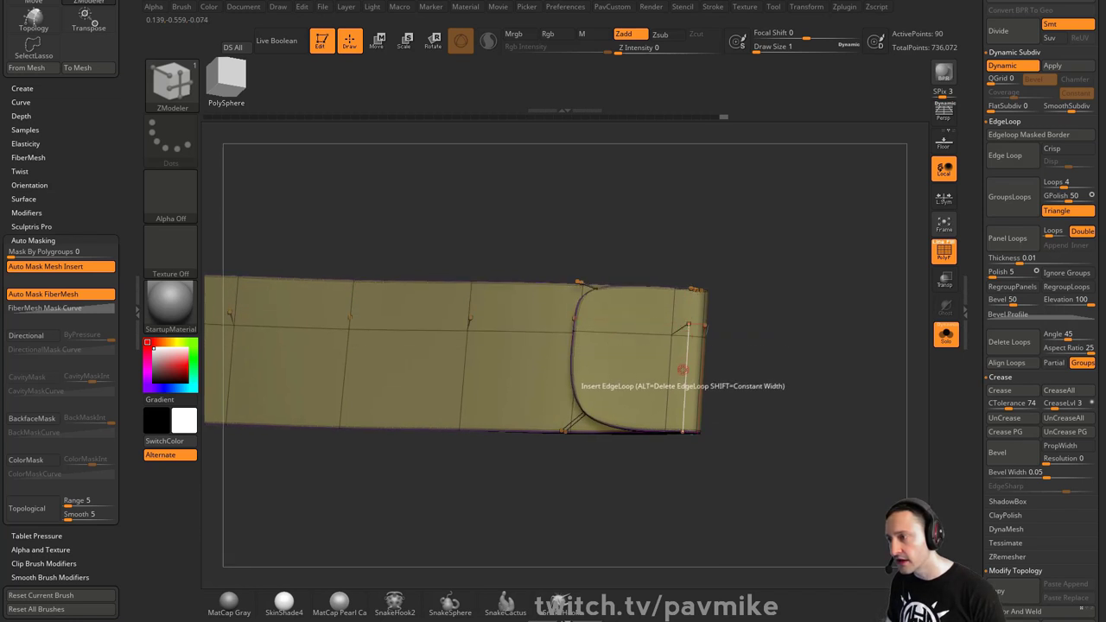
drag(683, 370, 683, 399)
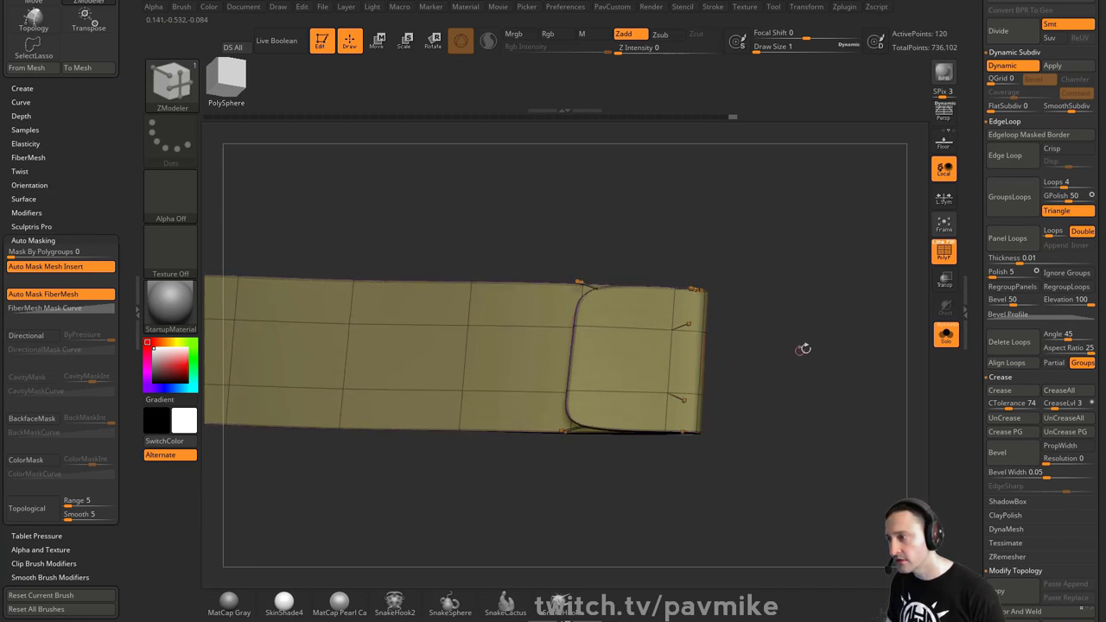
Turn off Dynamic Subdiv and assign the outer face rows along the strip's upper and lower borders to a separate polygroup
mouse_move(804, 349)
mouse_down()
mouse_move(682, 374)
mouse_move(810, 362)
mouse_up()
key(shift+d)
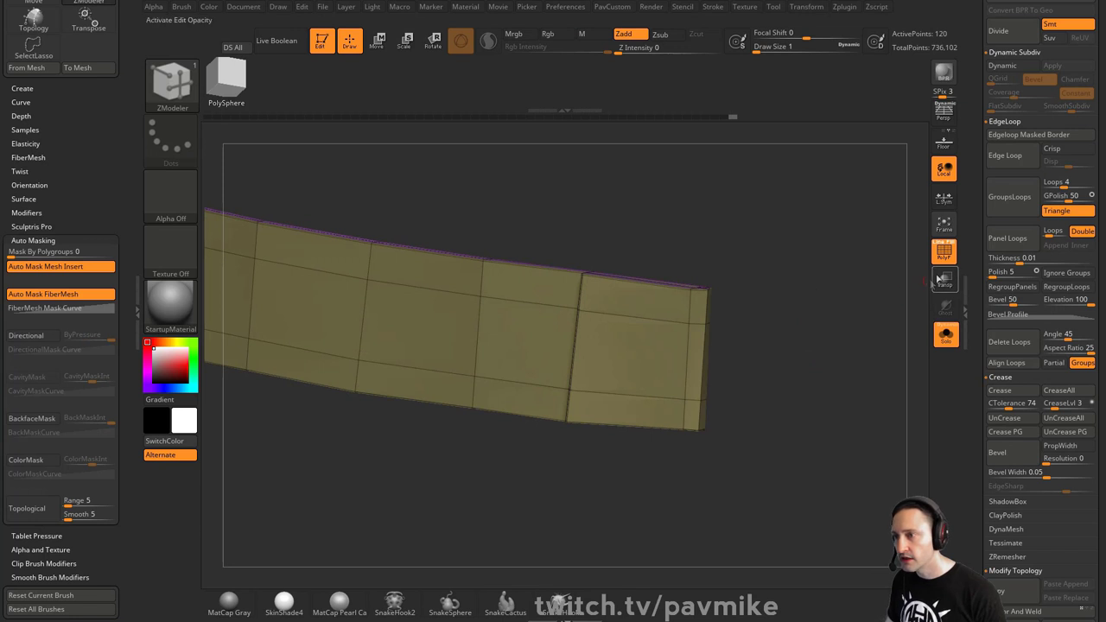
drag(868, 304, 832, 293)
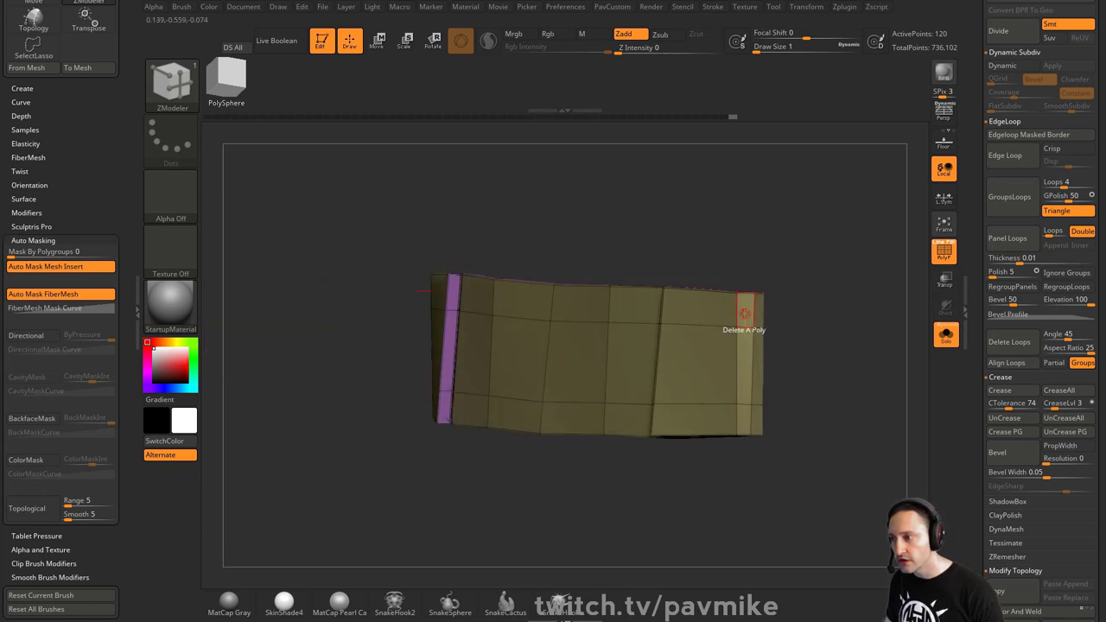
key(space)
click(731, 388)
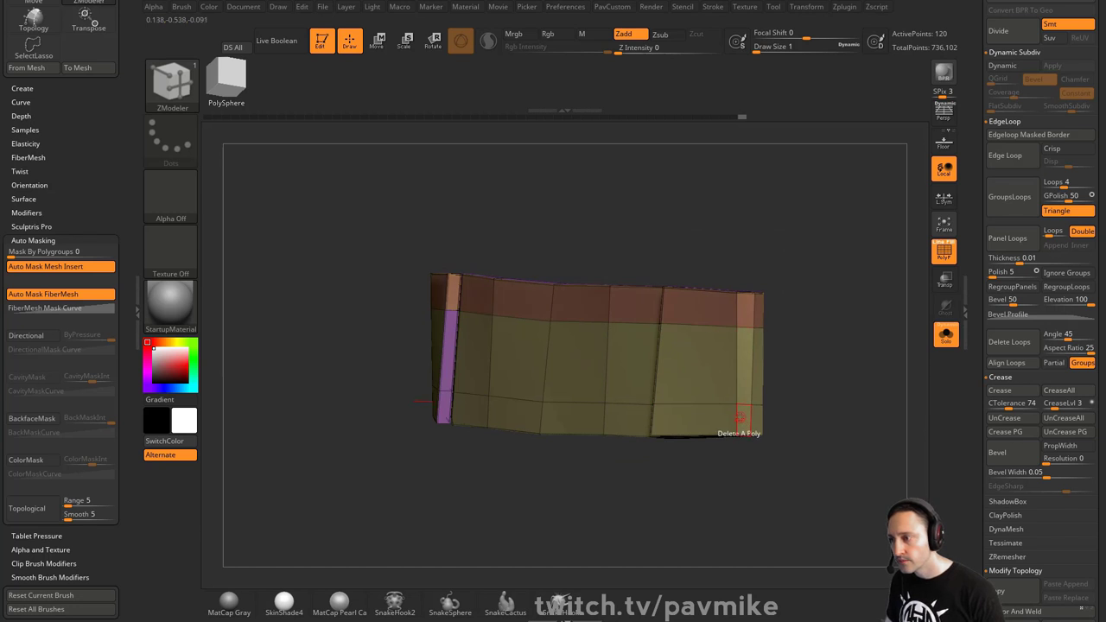
drag(769, 406, 755, 336)
Set the ZModeler polygon action to Extrude Polygroup All and undo the polygroup assignment on the strip's border rows
key(space)
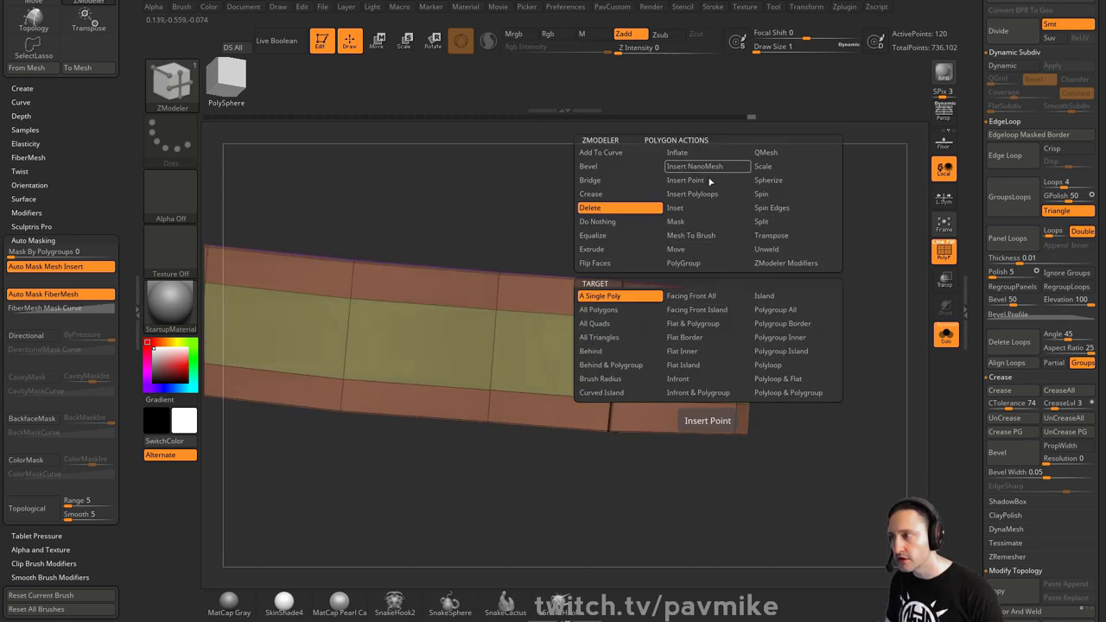
click(622, 248)
click(775, 310)
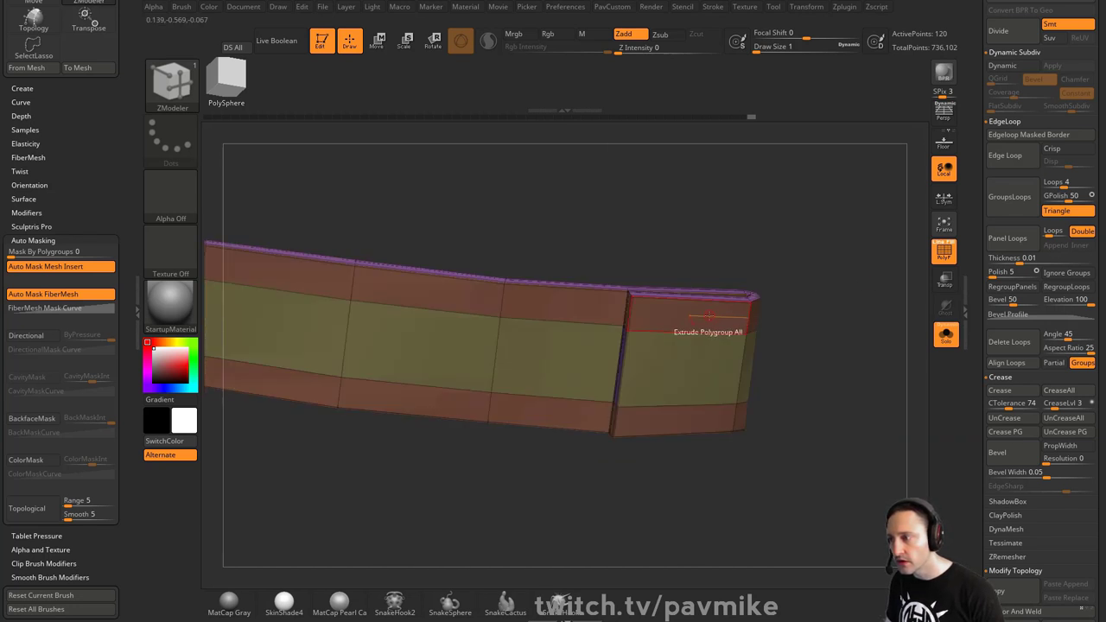
key(ctrl)
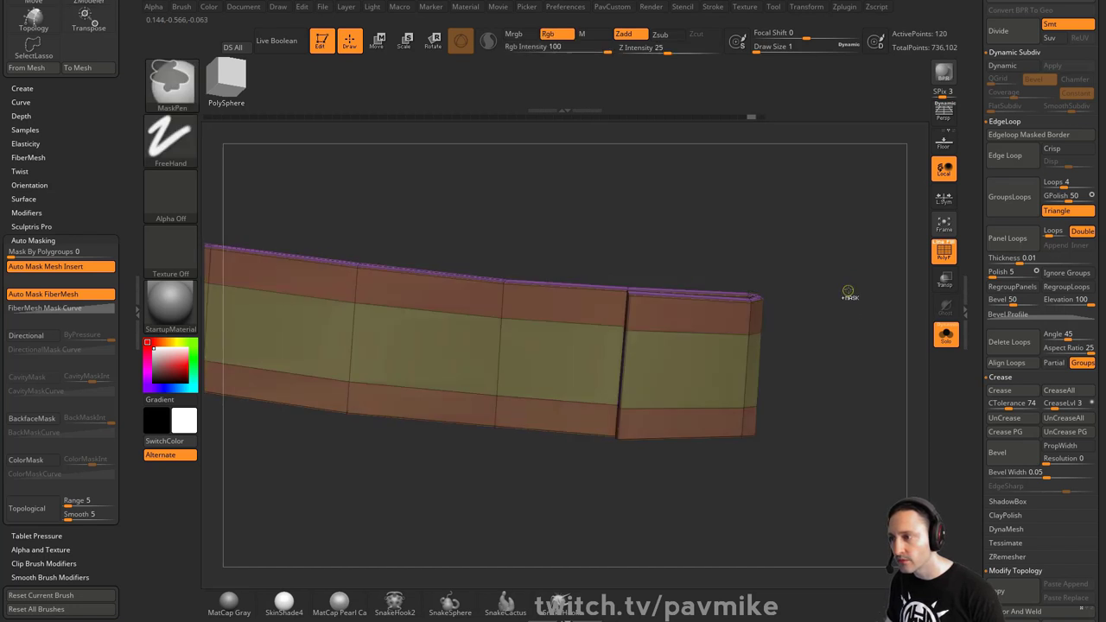
key(ctrl+z)
key(ctrl+z)
key(d)
key(shift+d)
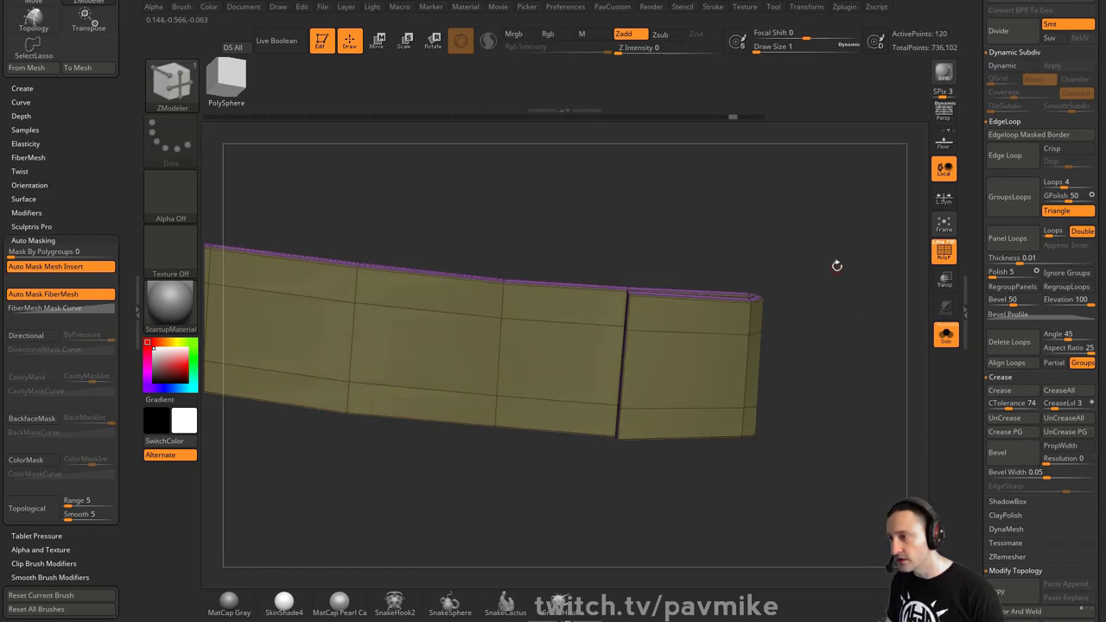
Try to extrude the purple rim polygroup along the strip's thickness with the Polygroup All target
drag(837, 265, 739, 326)
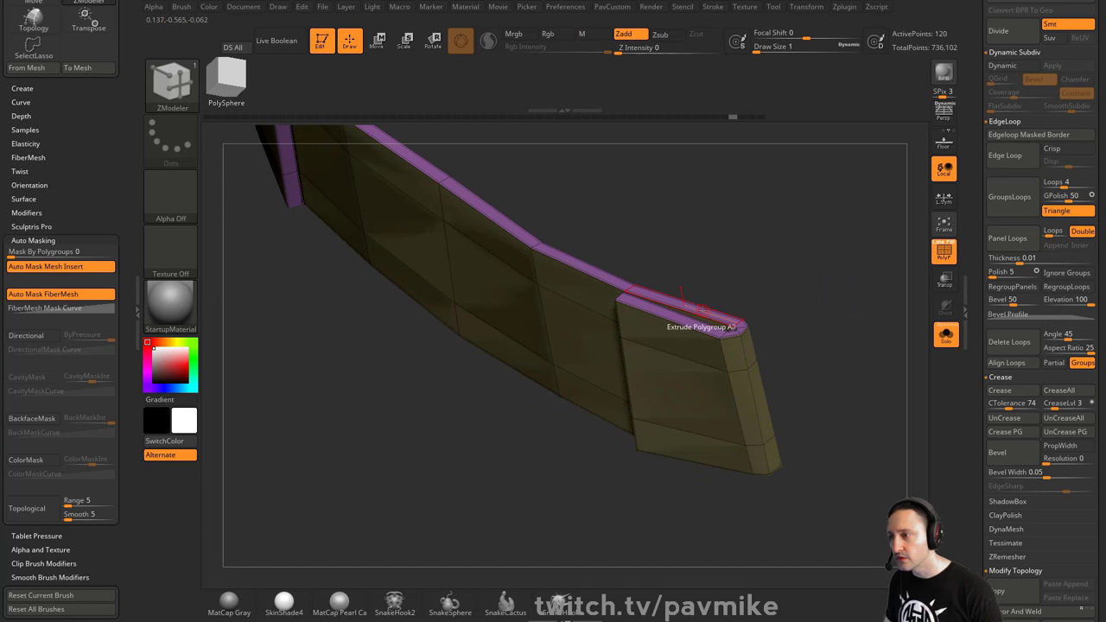
key(space)
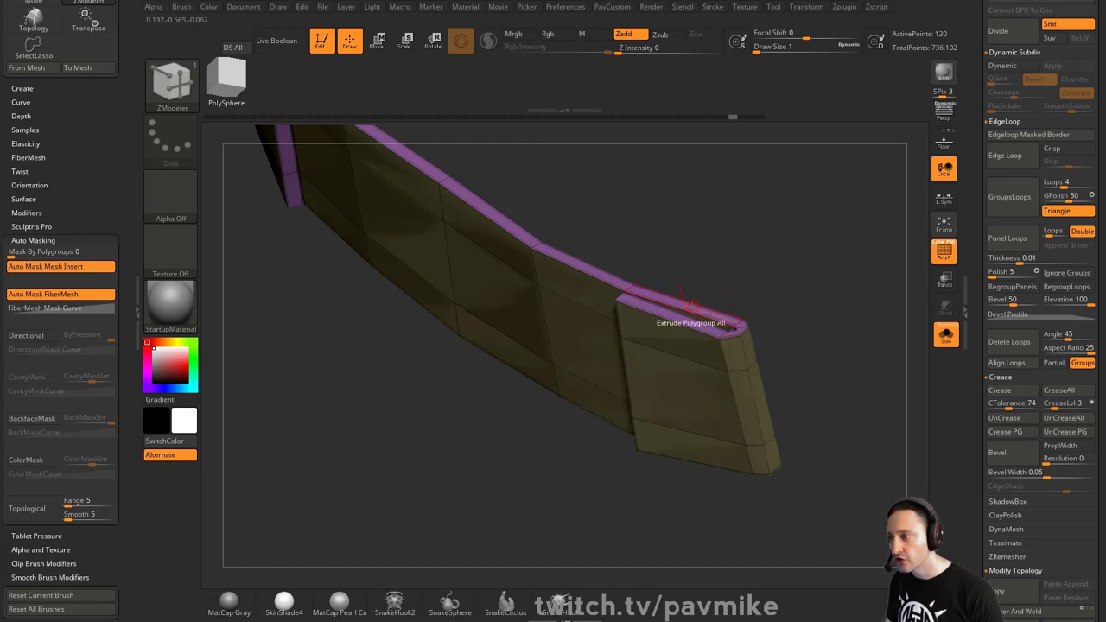
drag(690, 305, 668, 298)
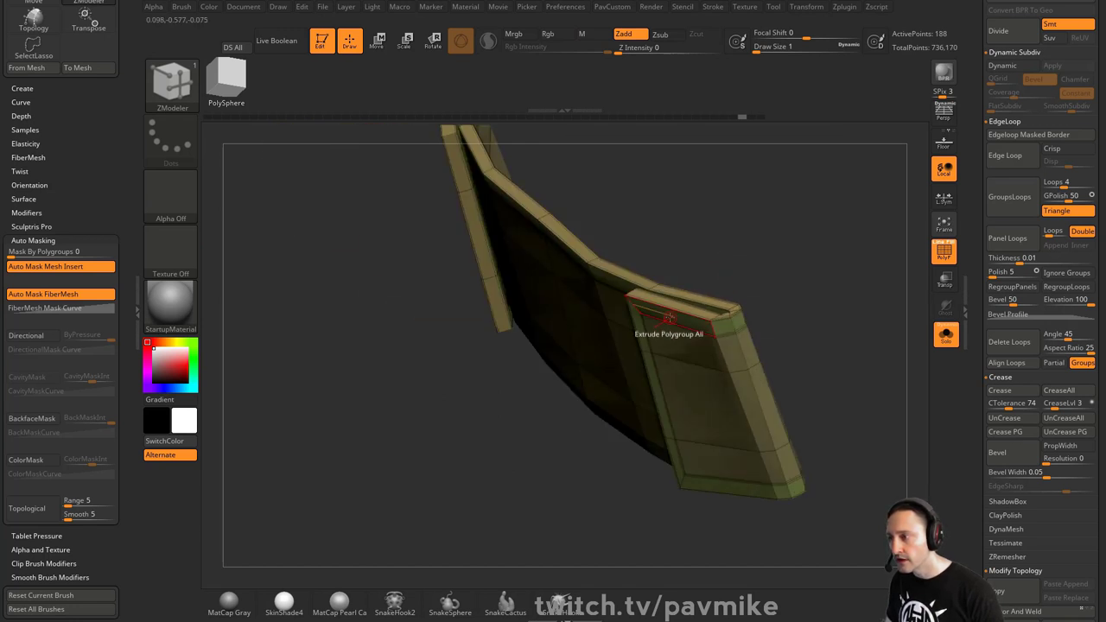
click(668, 317)
key(ctrl+z)
Try extruding the rim with the Polygroup Island target, and undo all the trial extrusions
key(space)
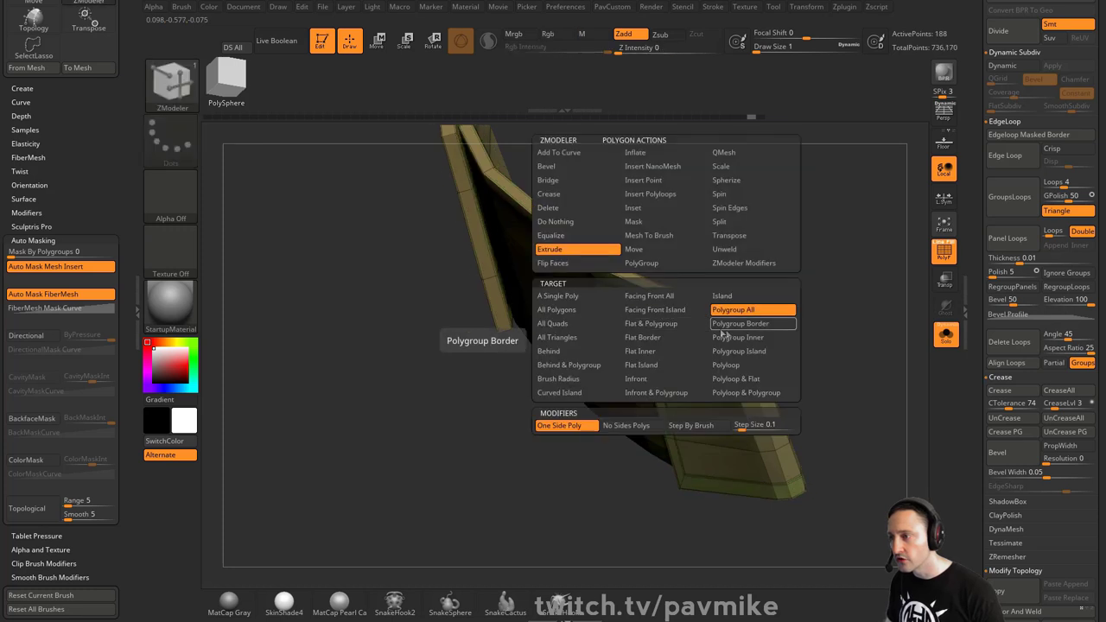
click(732, 350)
click(693, 322)
drag(762, 318, 573, 436)
drag(827, 270, 831, 295)
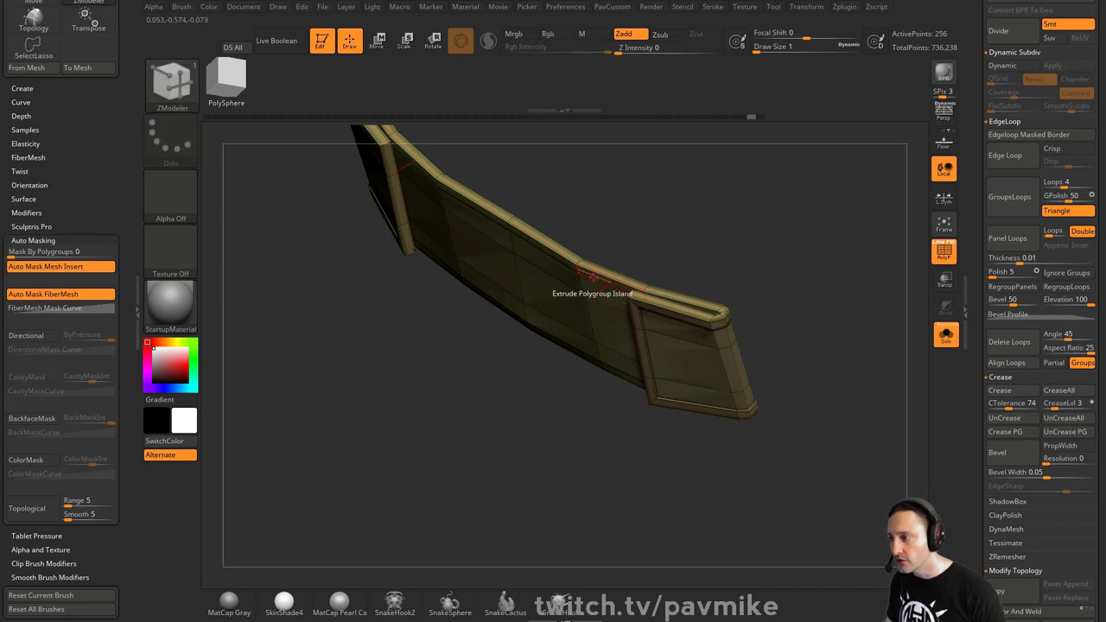
click(590, 280)
drag(811, 303, 787, 222)
key(ctrl+z)
key(ctrl+z)
key(ctrl+z)
key(ctrl+z)
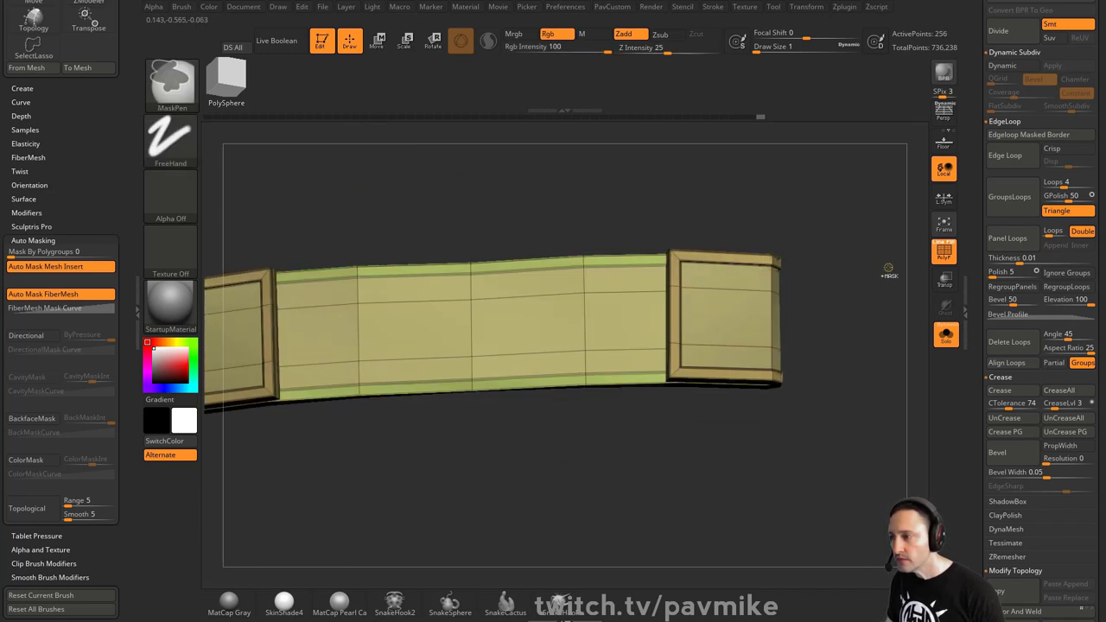
Hide the polyframe, turn on Dynamic Subdiv, and insert a Snap Assy from the IMM Clothing brush onto the folded end flap
drag(876, 261, 812, 277)
key(shift+f)
key(b)
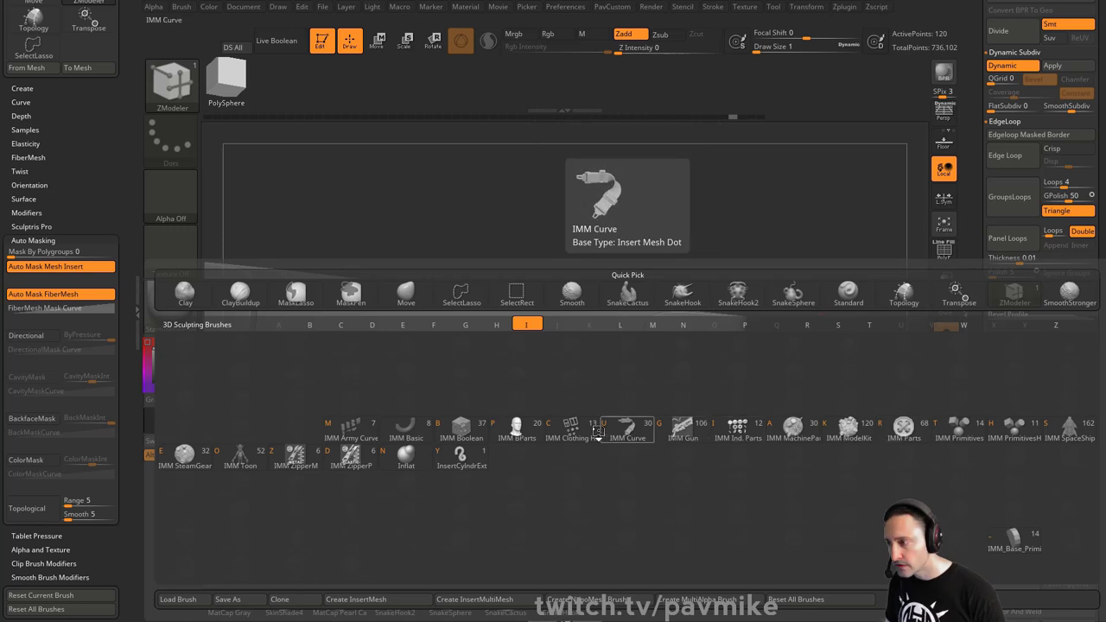
click(571, 430)
key(m)
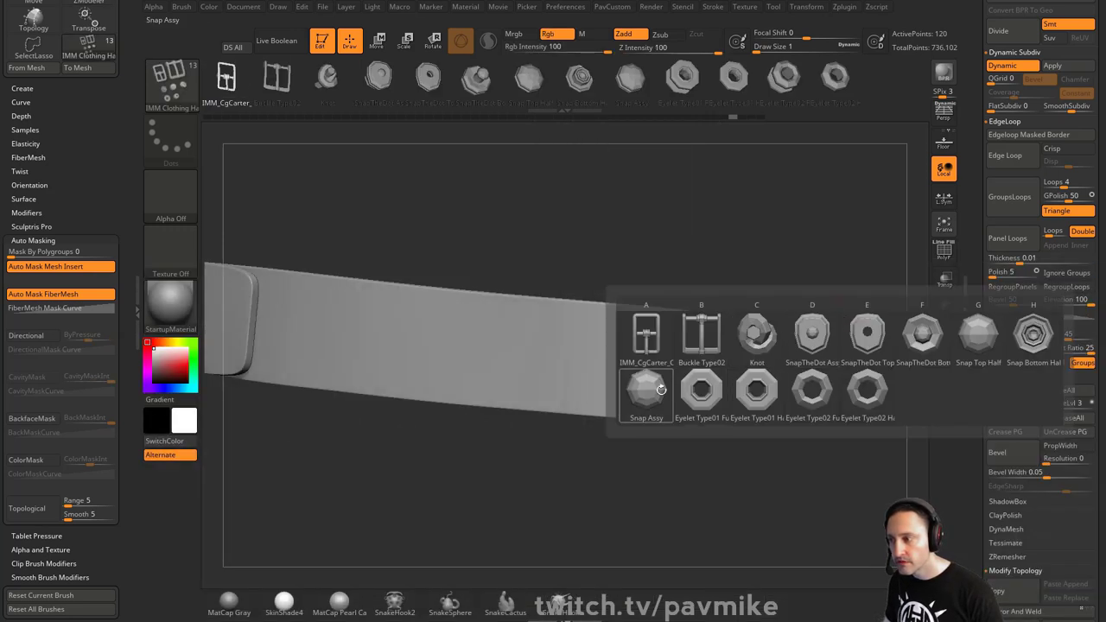
click(660, 390)
drag(681, 369, 704, 389)
drag(772, 343, 890, 398)
Move the inserted snap along its own axis so that it sinks into the flap's surface
key(w)
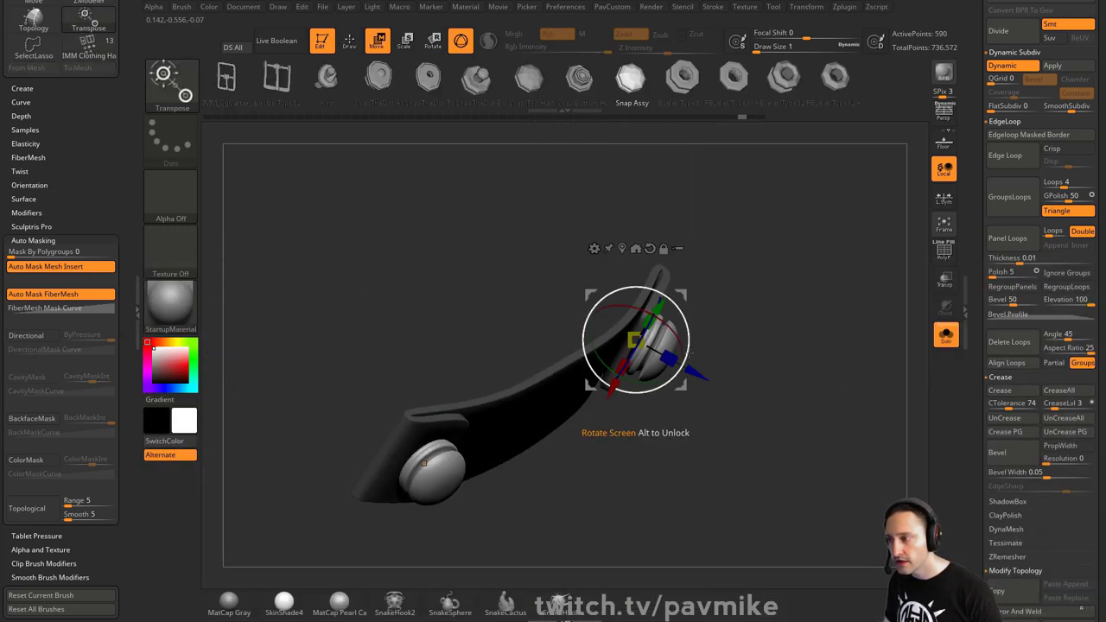
drag(696, 374, 680, 366)
key(q)
mouse_move(858, 342)
mouse_down()
mouse_move(788, 317)
mouse_move(790, 271)
mouse_move(833, 265)
mouse_up()
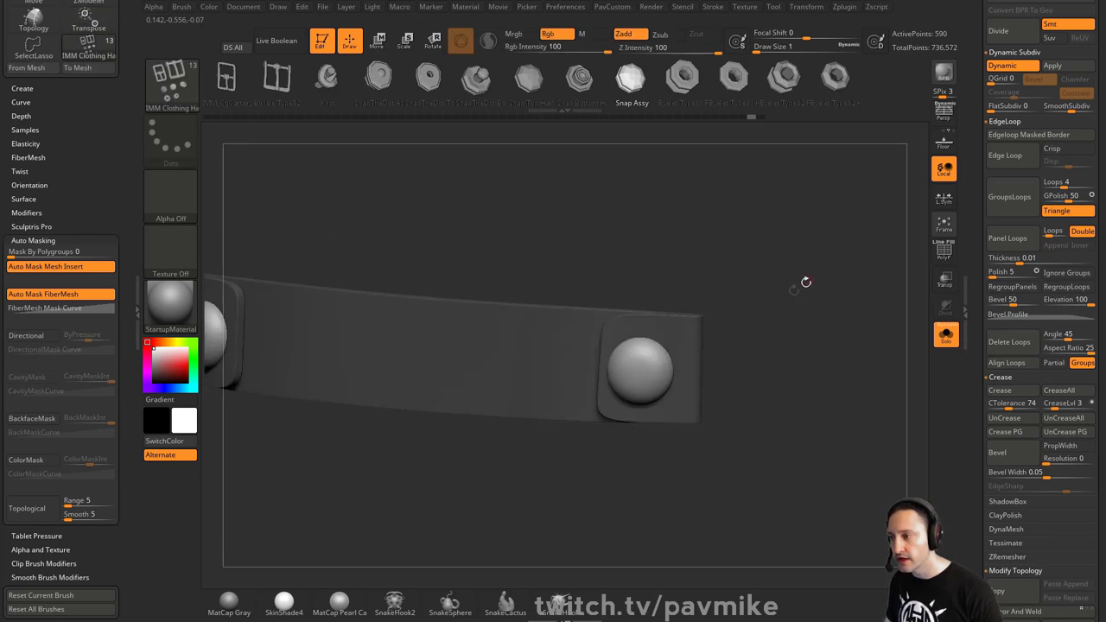
Enable local symmetry, scale the mirrored snaps down to about 0.69, and nudge them along their axis on the flaps
key(w)
drag(643, 368, 579, 397)
key(ctrl+z)
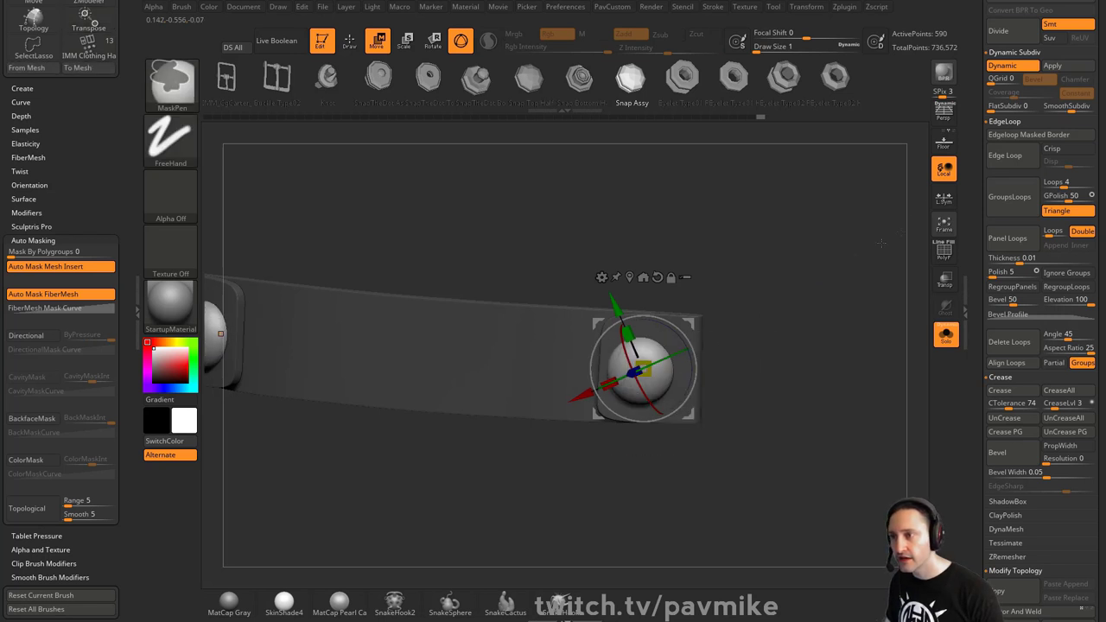
click(943, 197)
drag(643, 368, 557, 404)
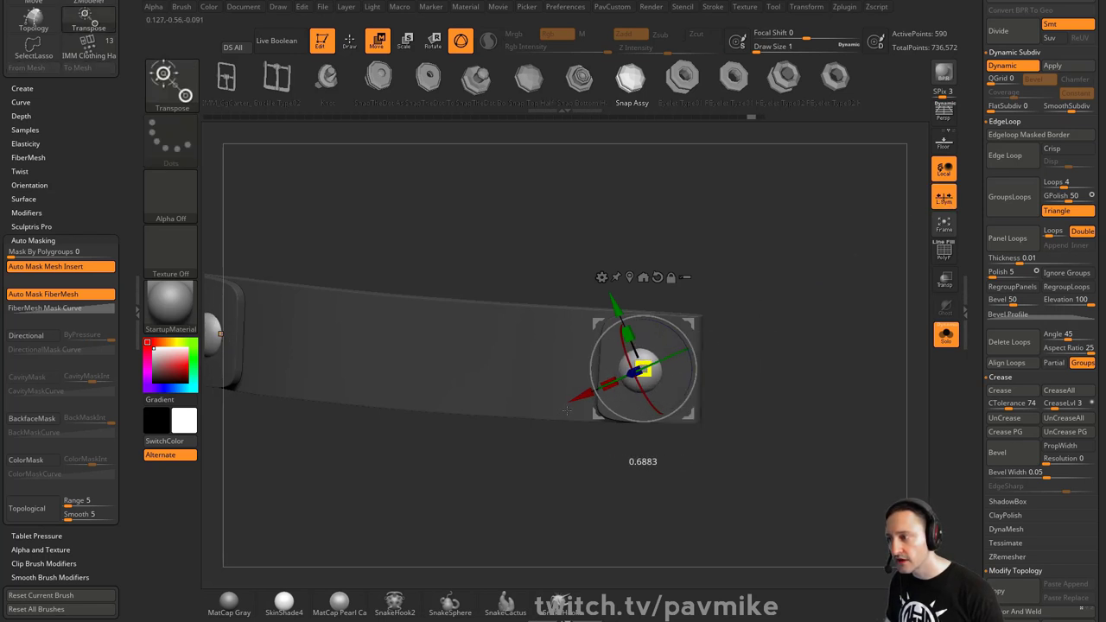
drag(864, 304, 760, 318)
drag(577, 393, 573, 395)
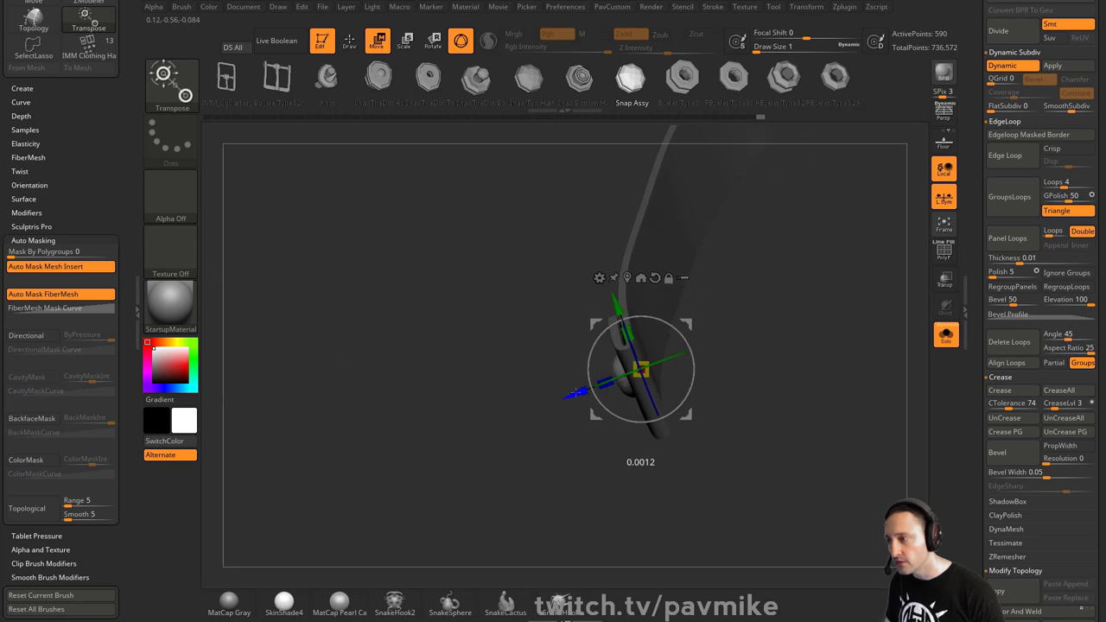
key(q)
mouse_move(719, 259)
mouse_down()
mouse_move(818, 251)
mouse_move(774, 317)
mouse_up()
Split the unmasked snaps off the strip into their own subtool and turn off Solo mode
key(s)
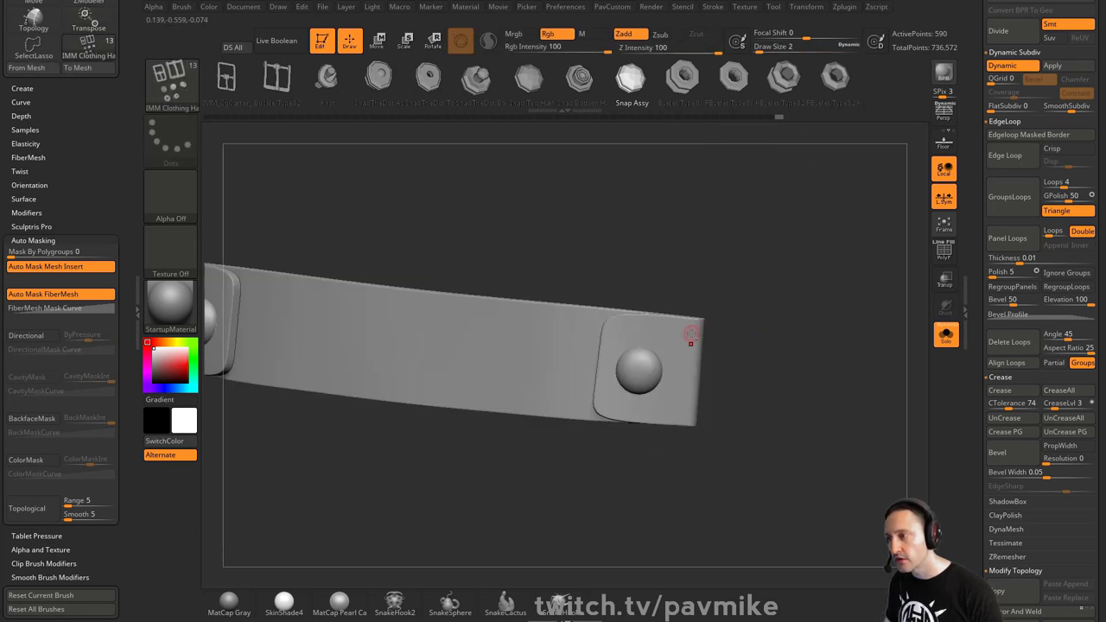
ctrl+click(780, 320)
key(grave)
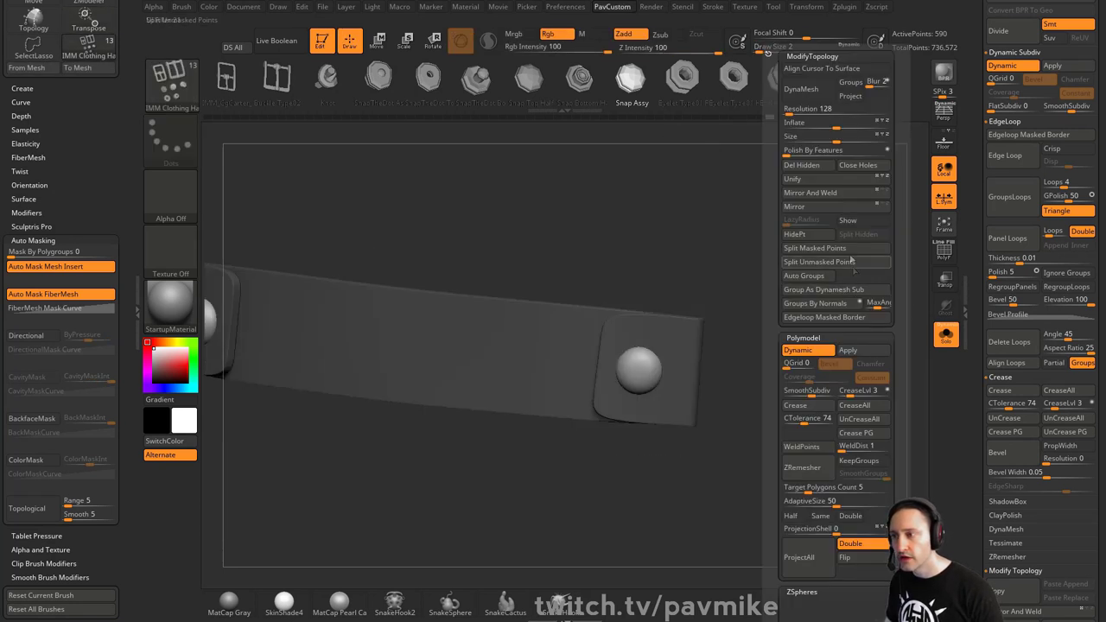
click(819, 261)
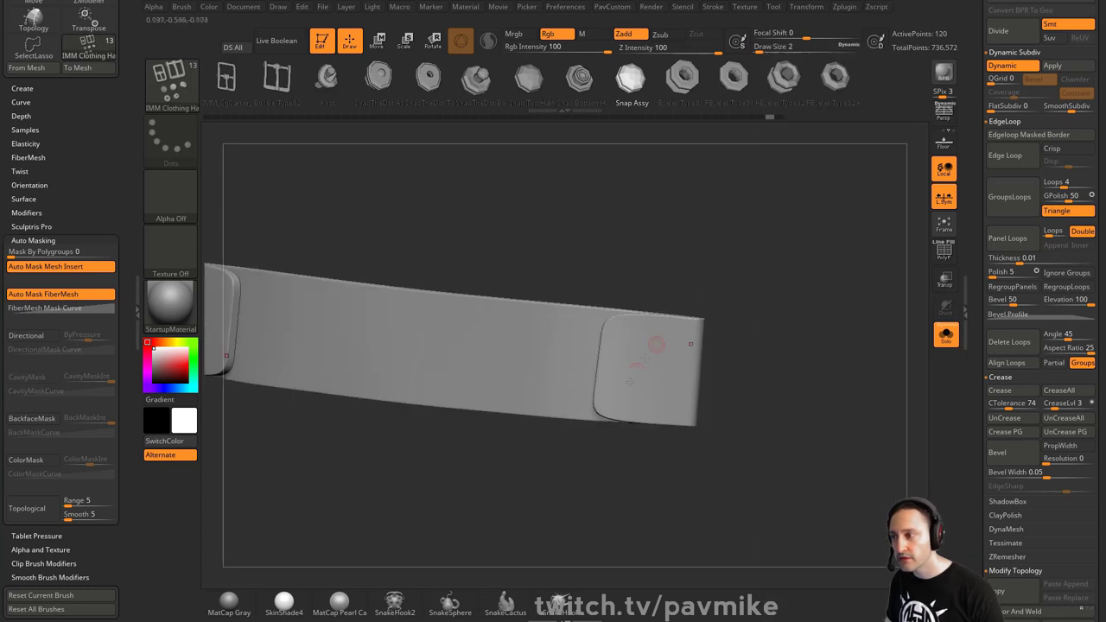
drag(976, 295, 969, 449)
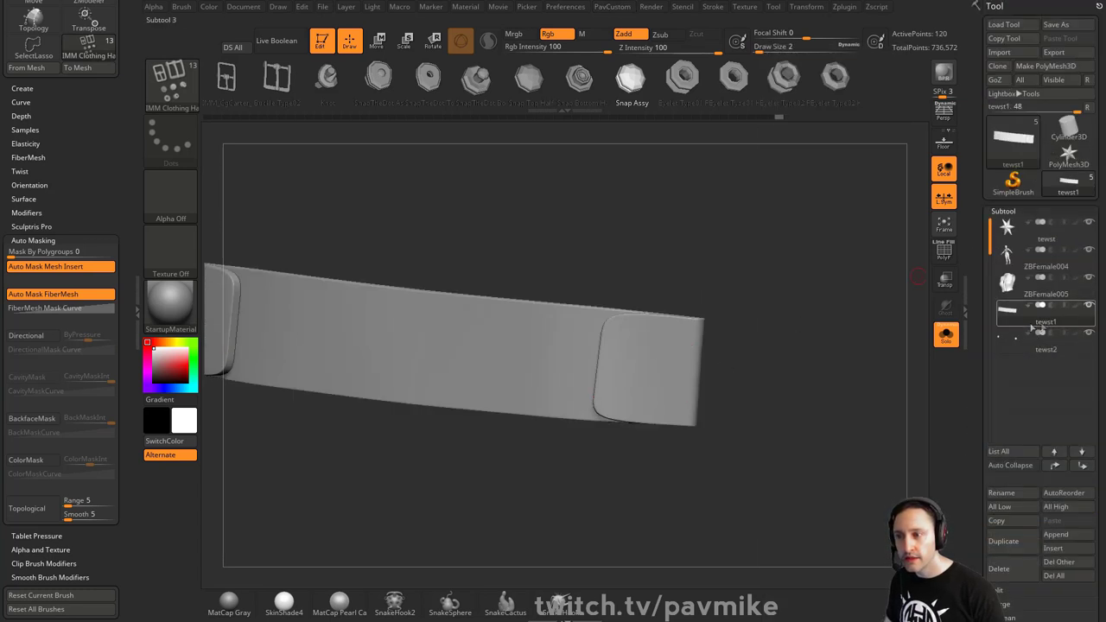
click(947, 336)
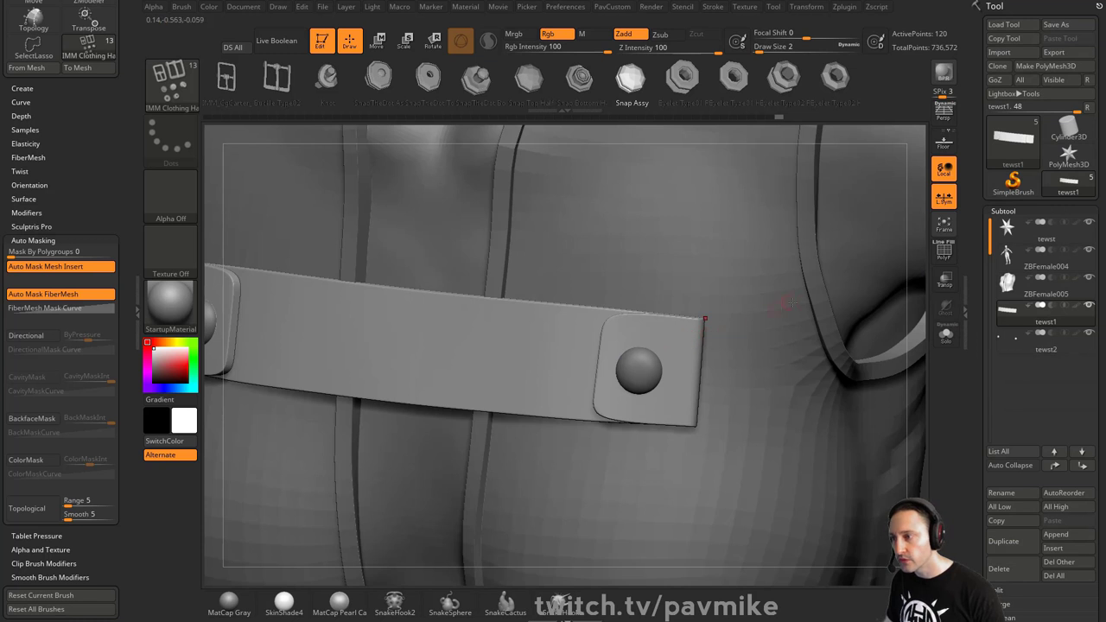
Subdivide the strip into dense real geometry, removing all its creases before the final divisions
key(shift+d)
key(s)
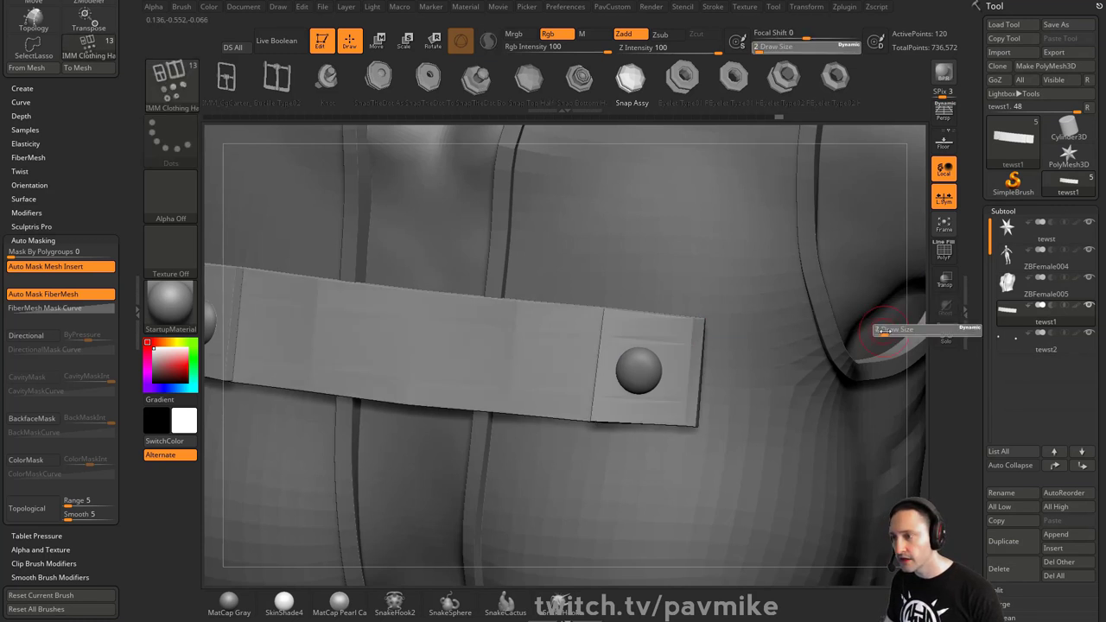
click(884, 329)
key(d)
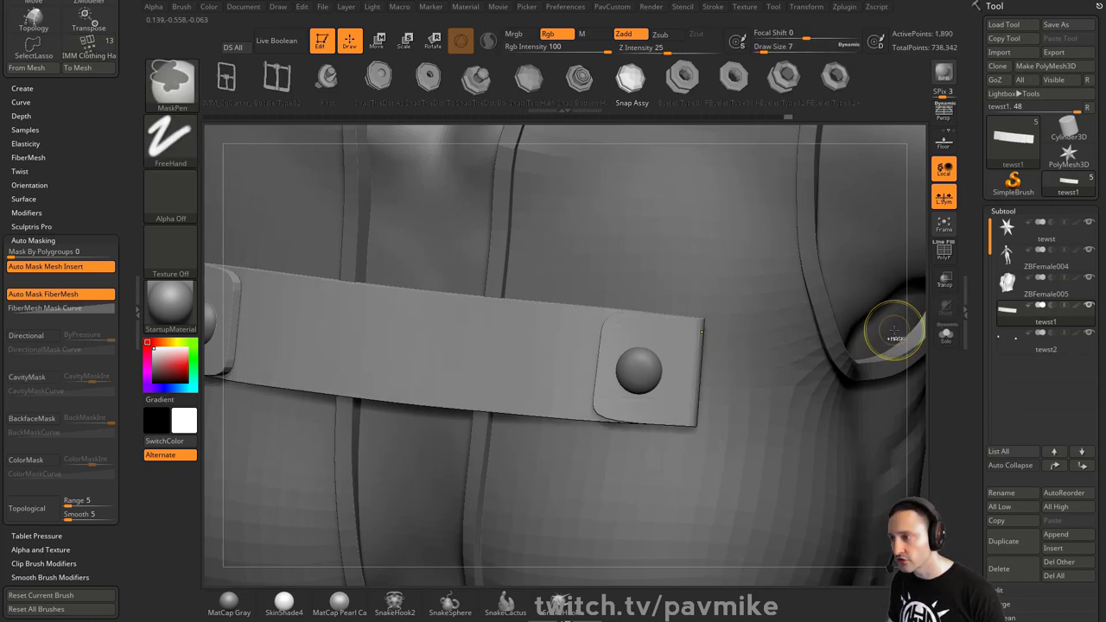
key(grave)
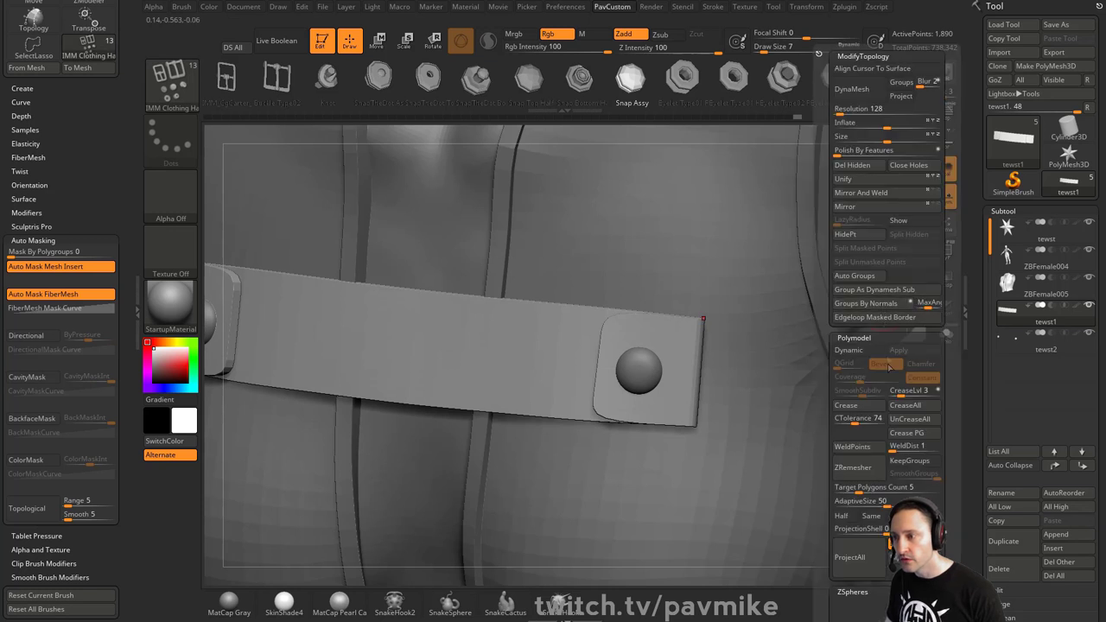
click(904, 420)
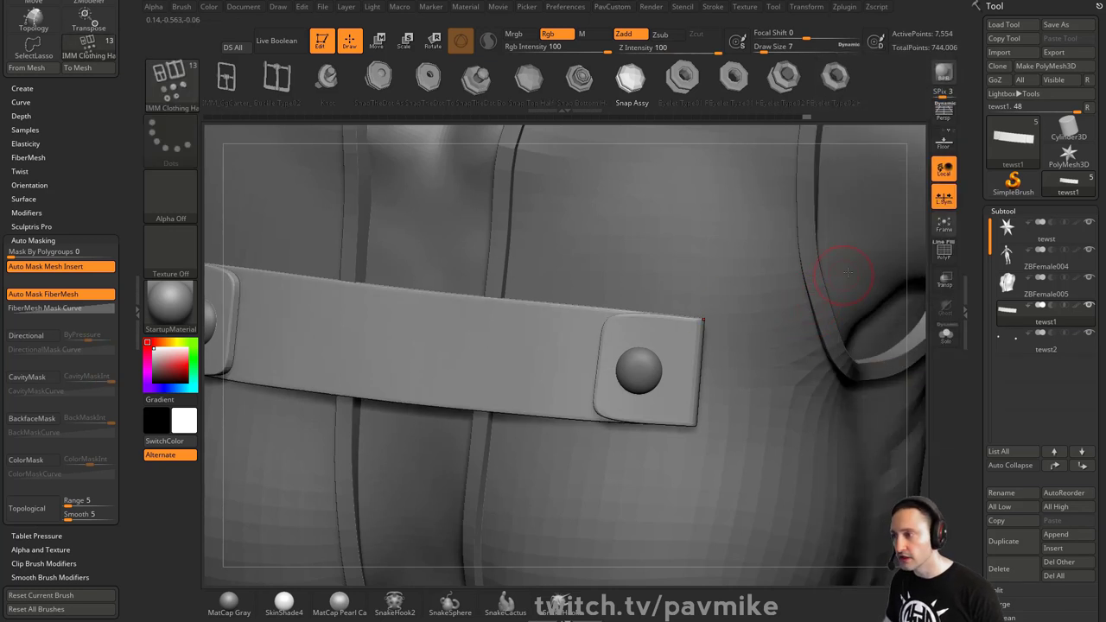
drag(920, 247, 902, 285)
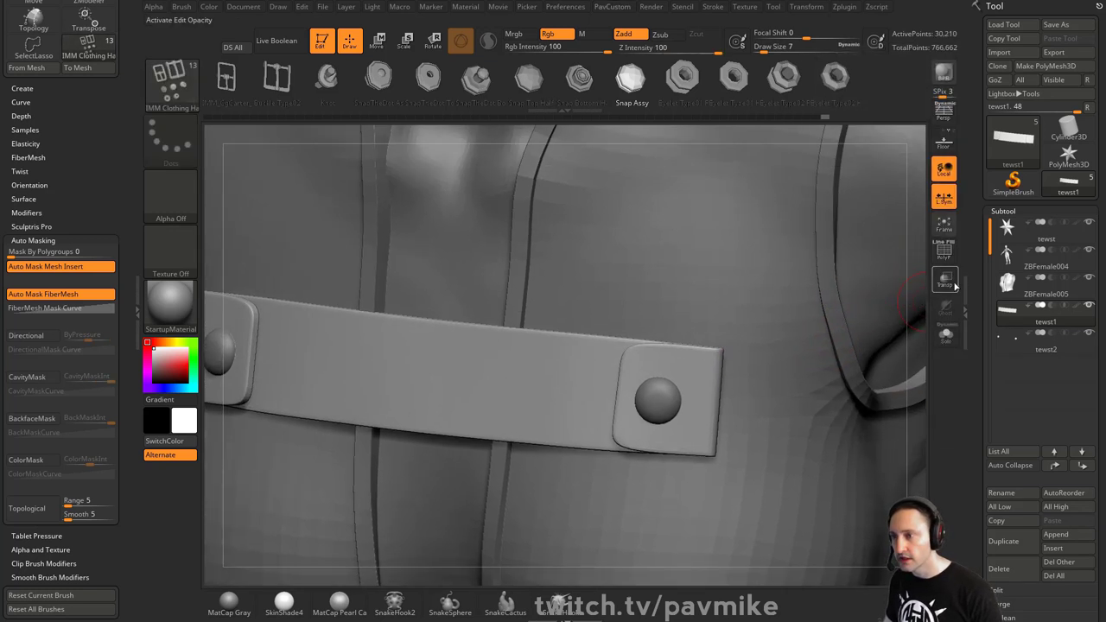
Sculpt a softened lengthwise ridge along the strip's middle and a small wrinkle above the snap with the Standard brush
key(shift+f)
click(944, 255)
key(b)
key(s)
key(t)
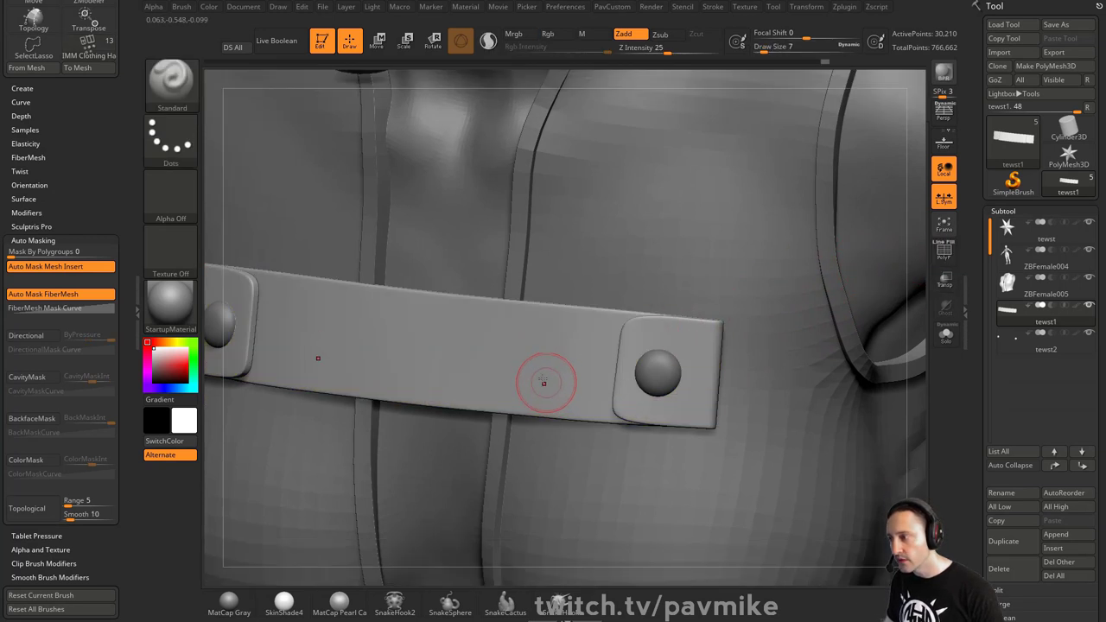
drag(413, 349, 596, 354)
key(ctrl+z)
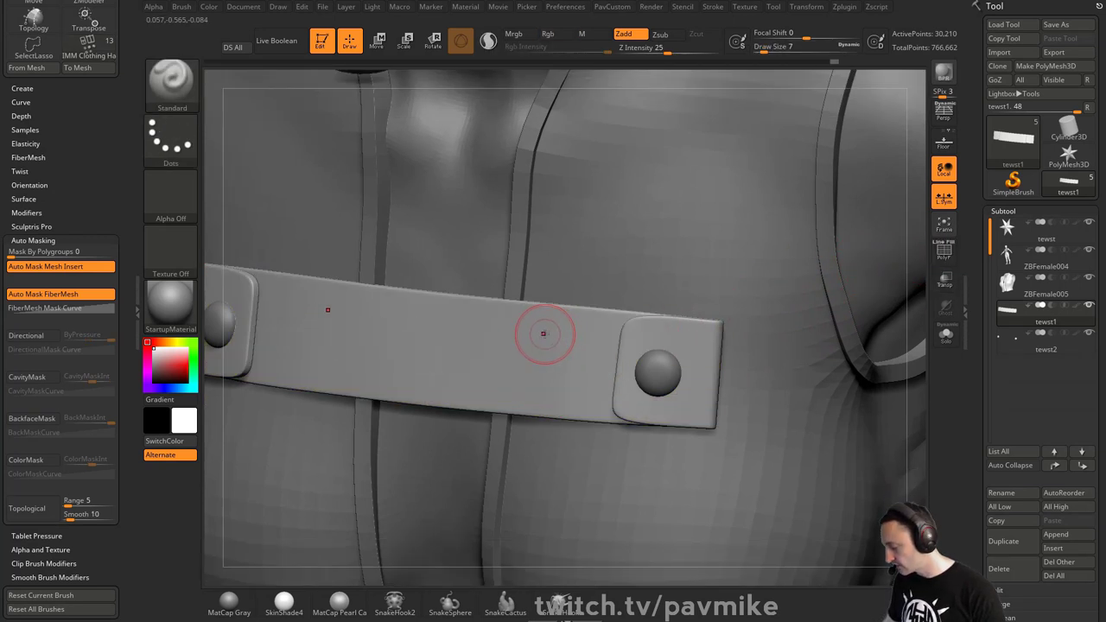
drag(324, 344, 572, 338)
shift+drag(562, 338, 400, 337)
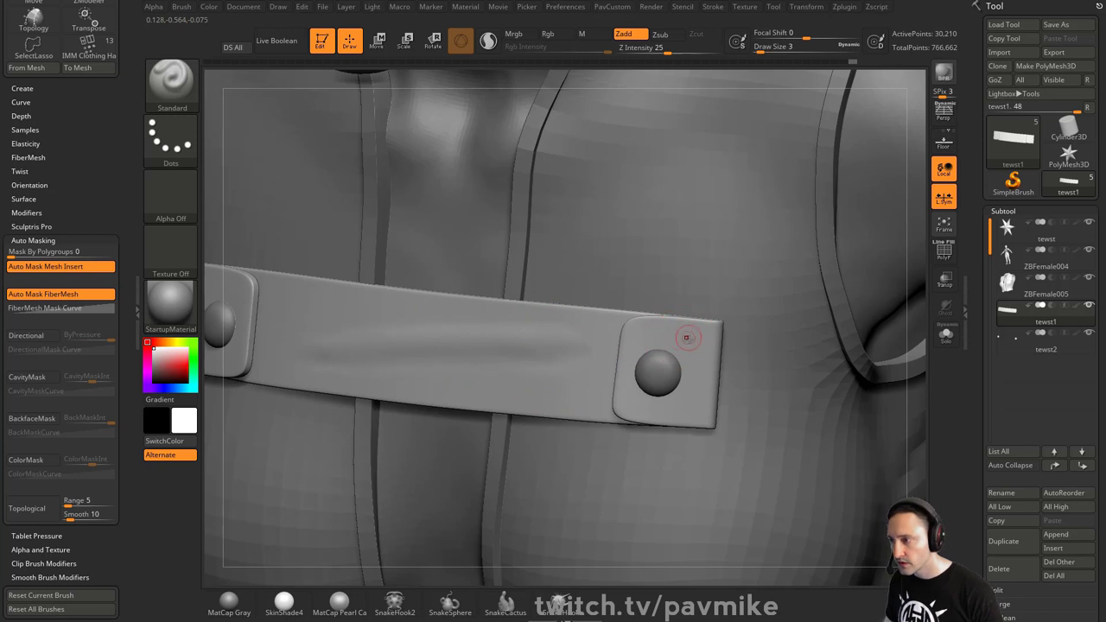
mouse_move(639, 337)
mouse_down()
mouse_move(706, 350)
mouse_move(692, 353)
mouse_up()
Sculpt and smooth the flap around the snap at draw size 4 using ghost transparency, and soften the wrinkle above it
key(s)
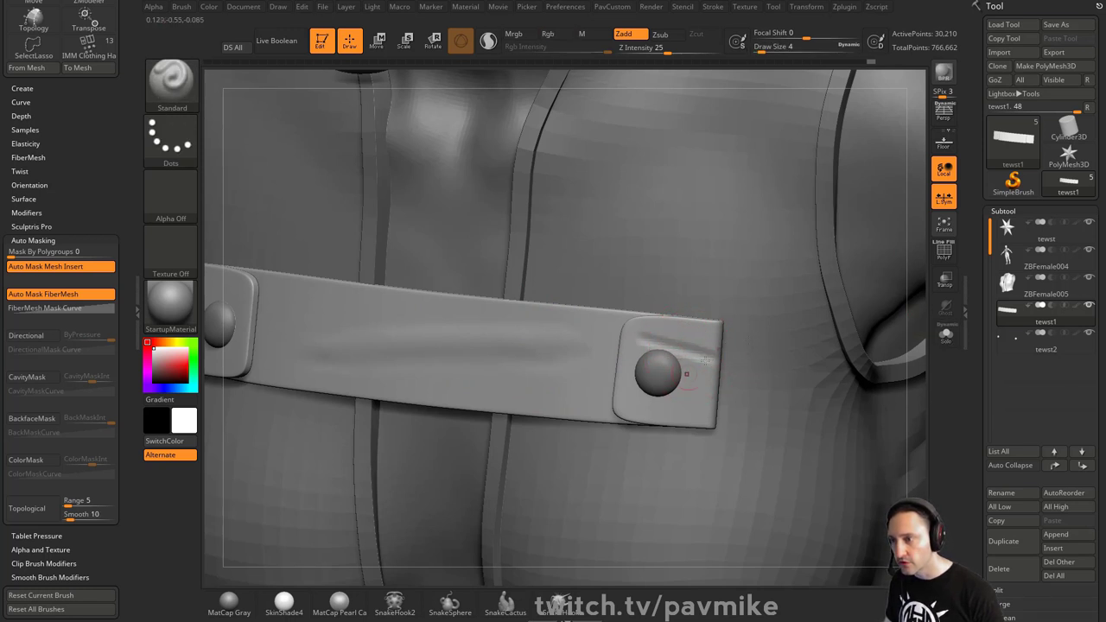
click(945, 280)
click(945, 307)
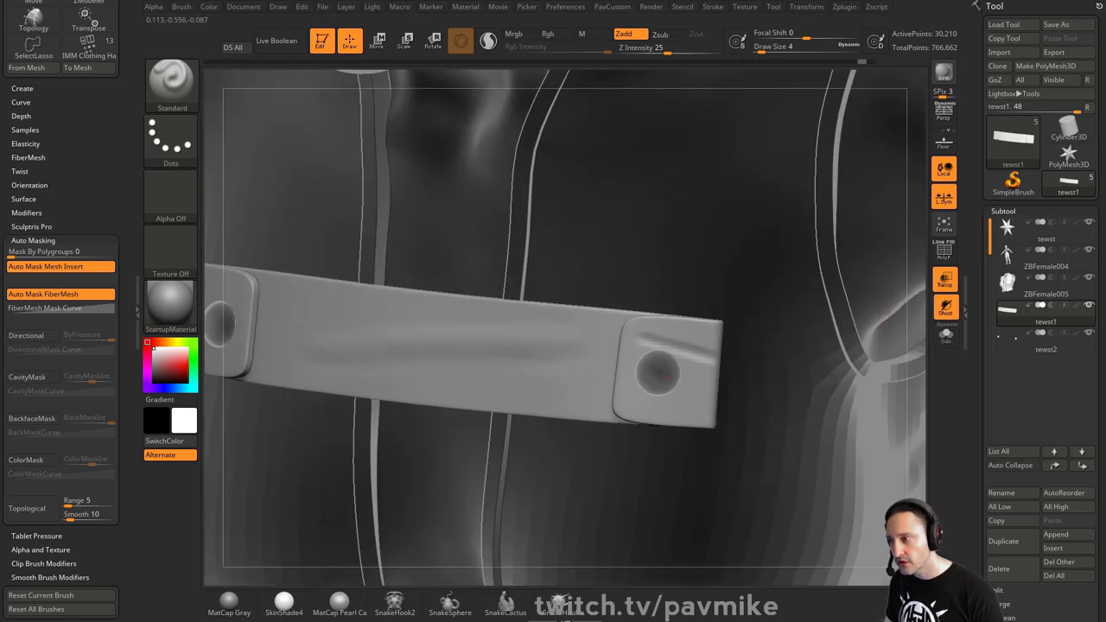
key(shift)
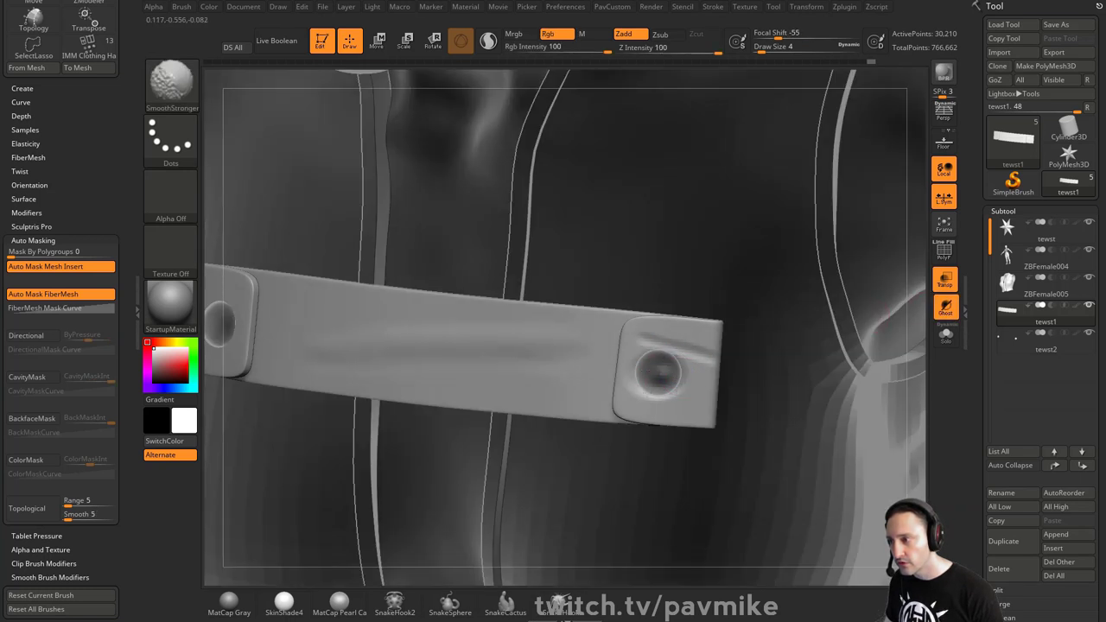
shift+drag(659, 374, 670, 371)
click(944, 280)
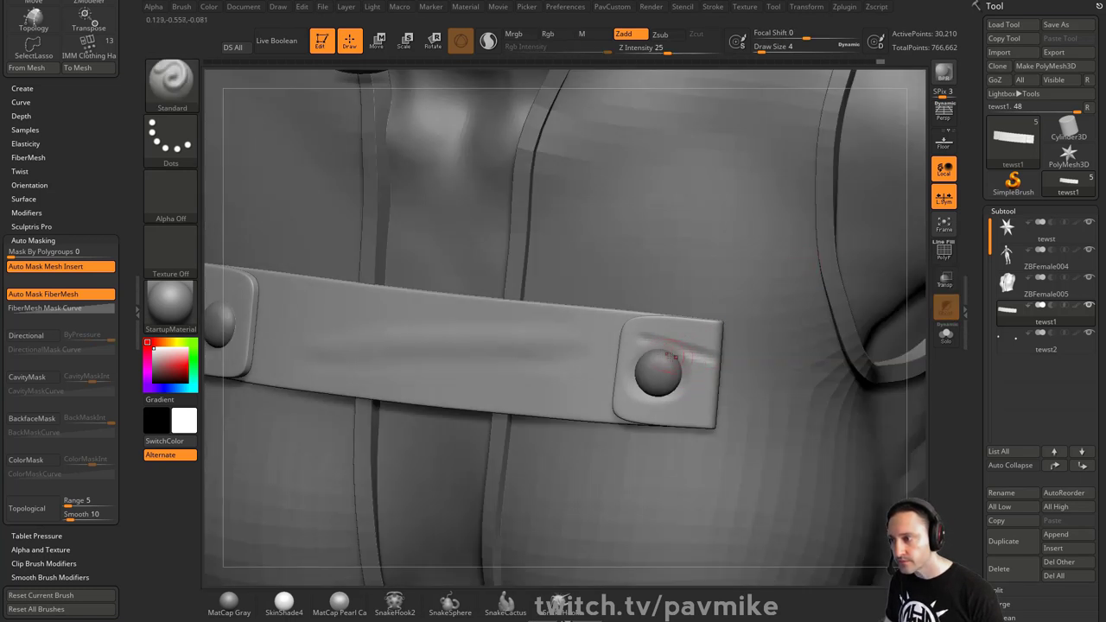
key(shift)
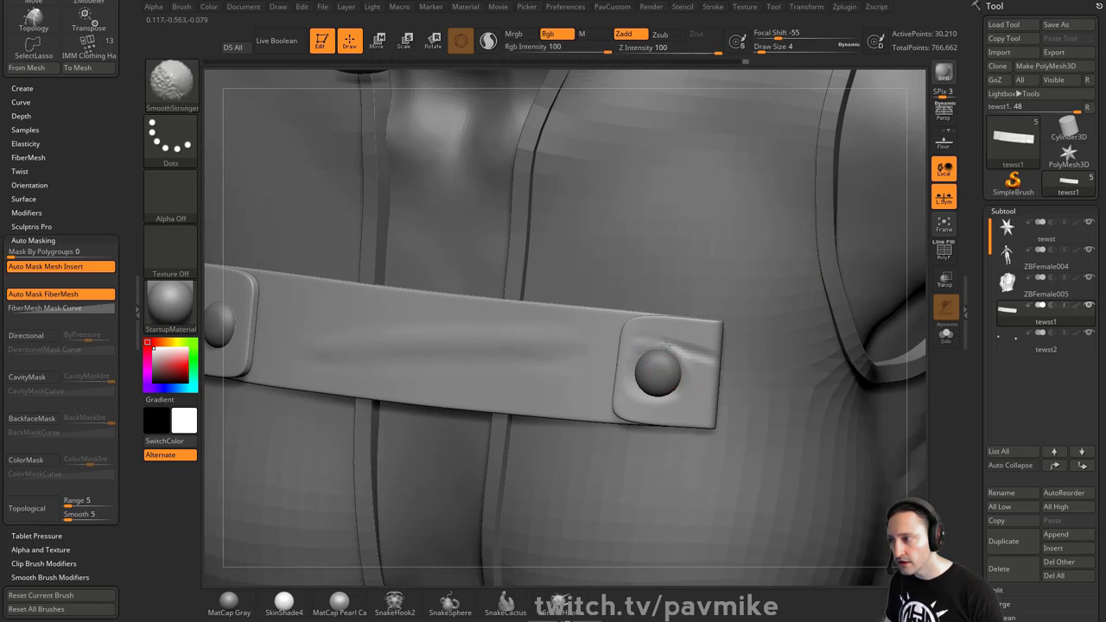
shift+drag(666, 345, 698, 358)
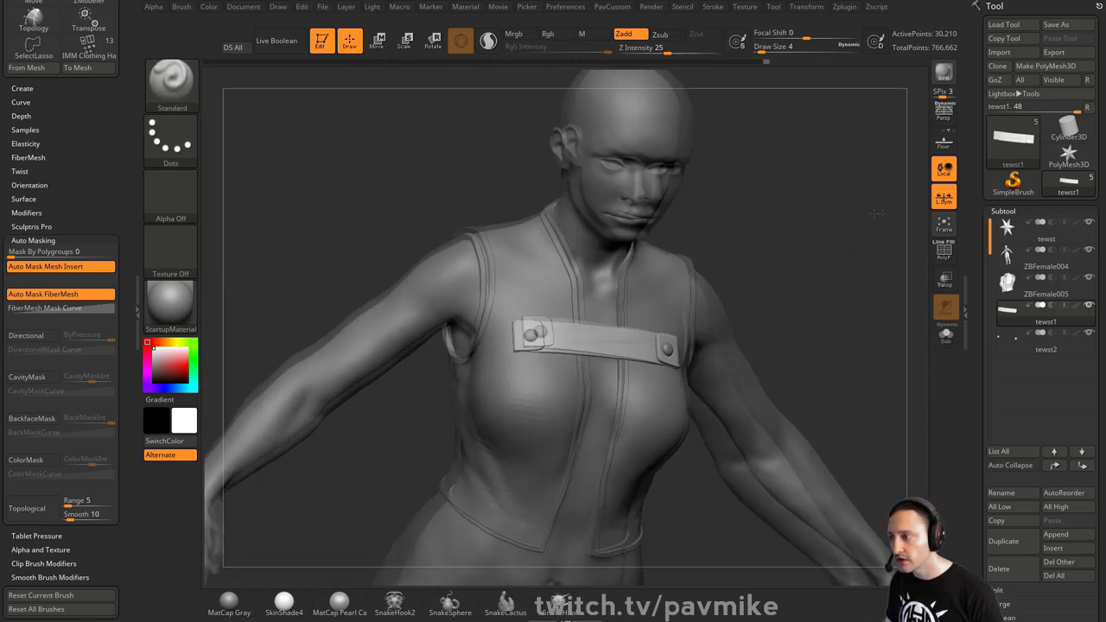